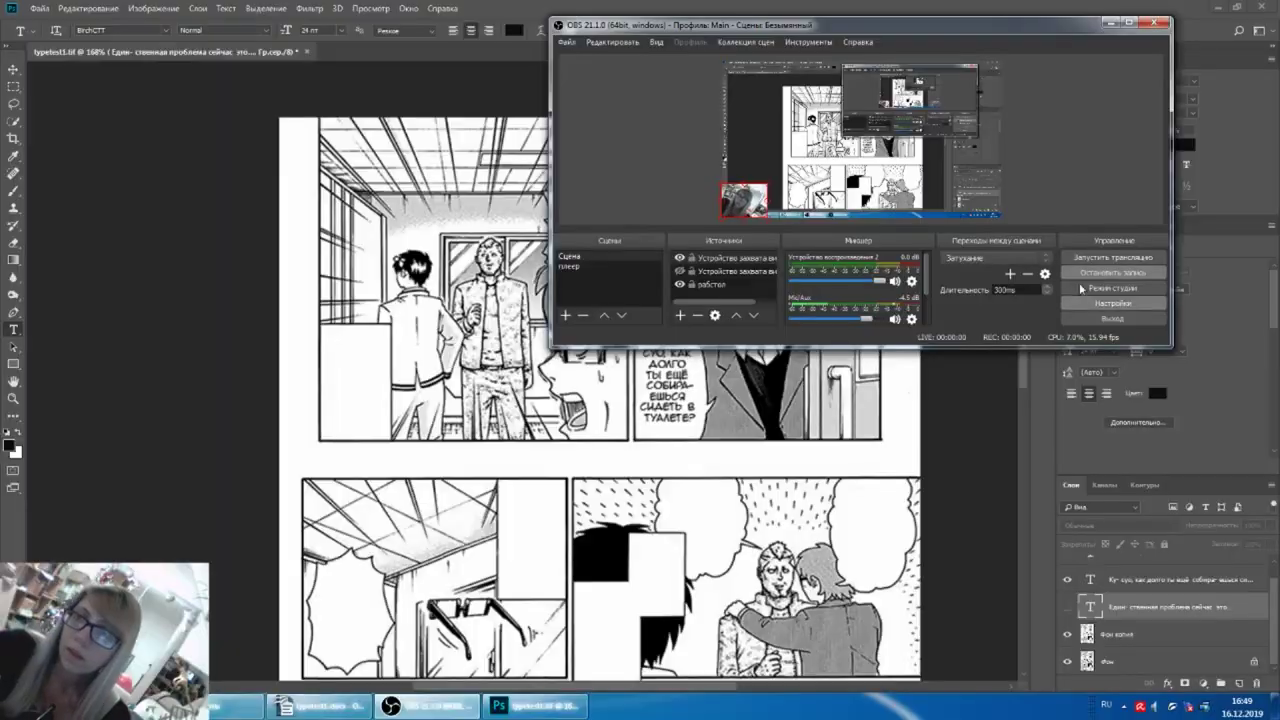
Step: Bring Photoshop with the manga page typetext1.tif back to the front
click(1035, 428)
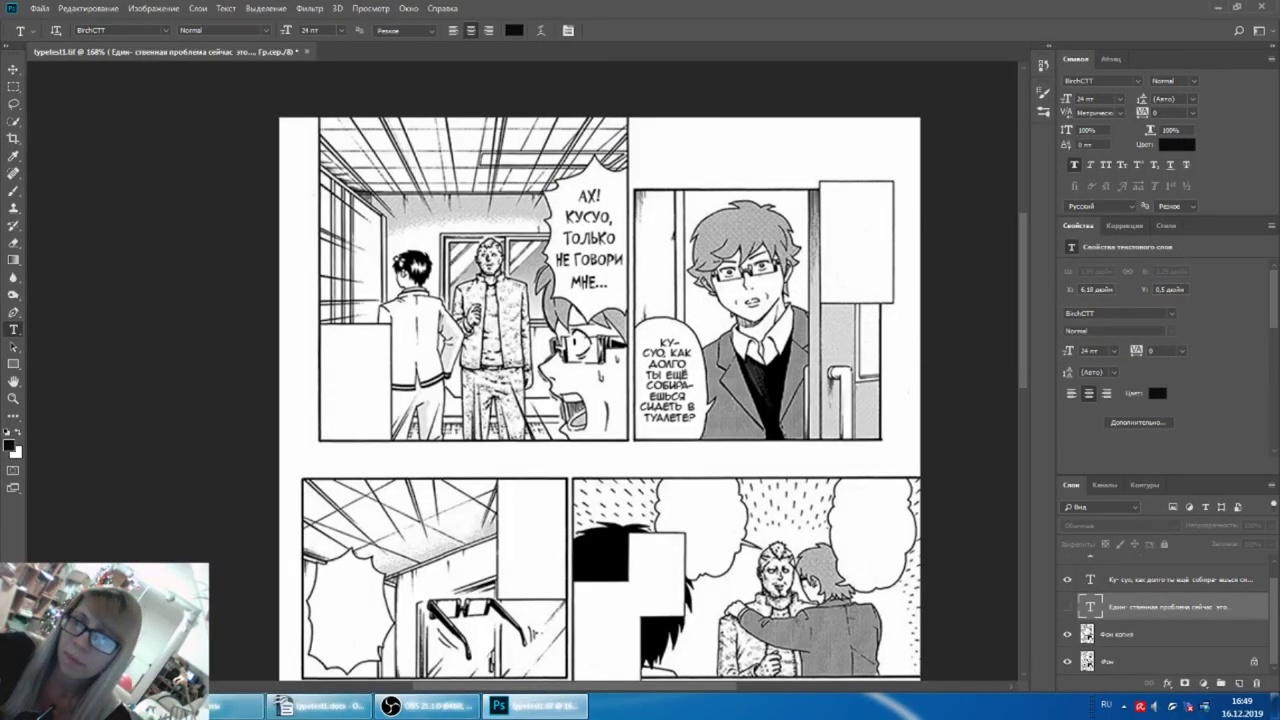
Step: Hide the 'Фон копия' layer to reveal the original Japanese lettering and sound effects
click(1066, 635)
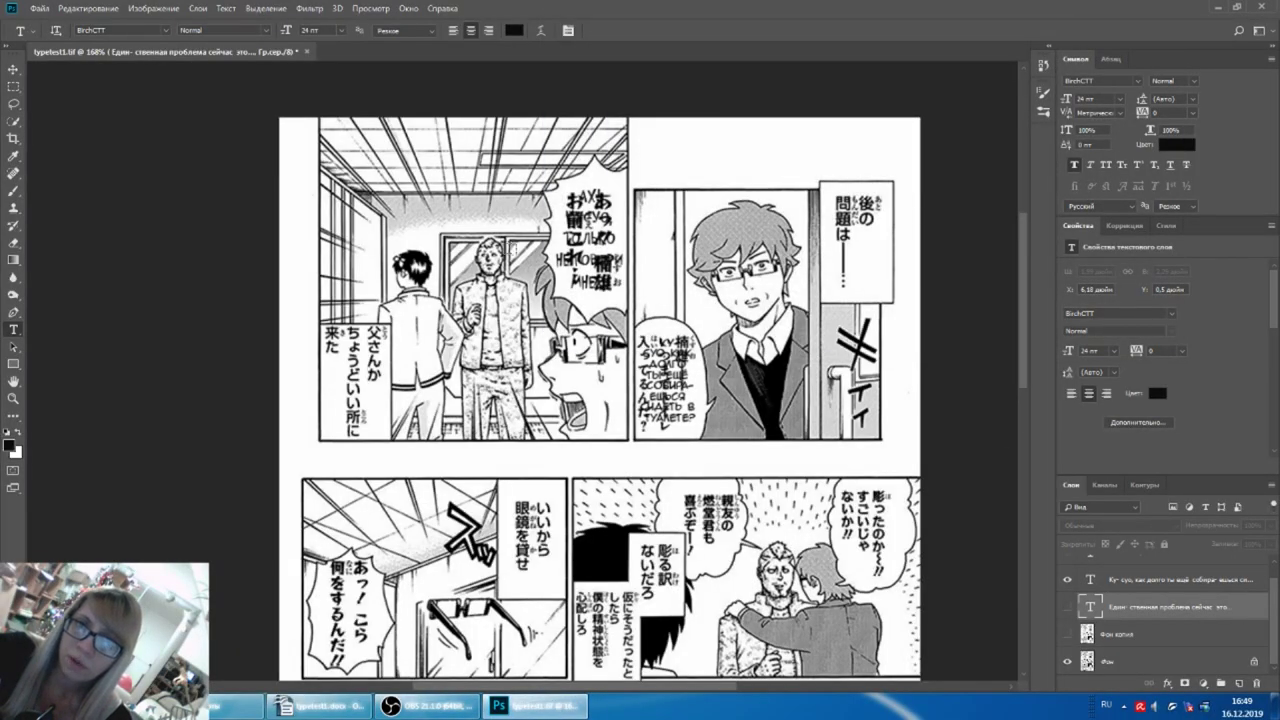
scroll(855, 408, down, 2)
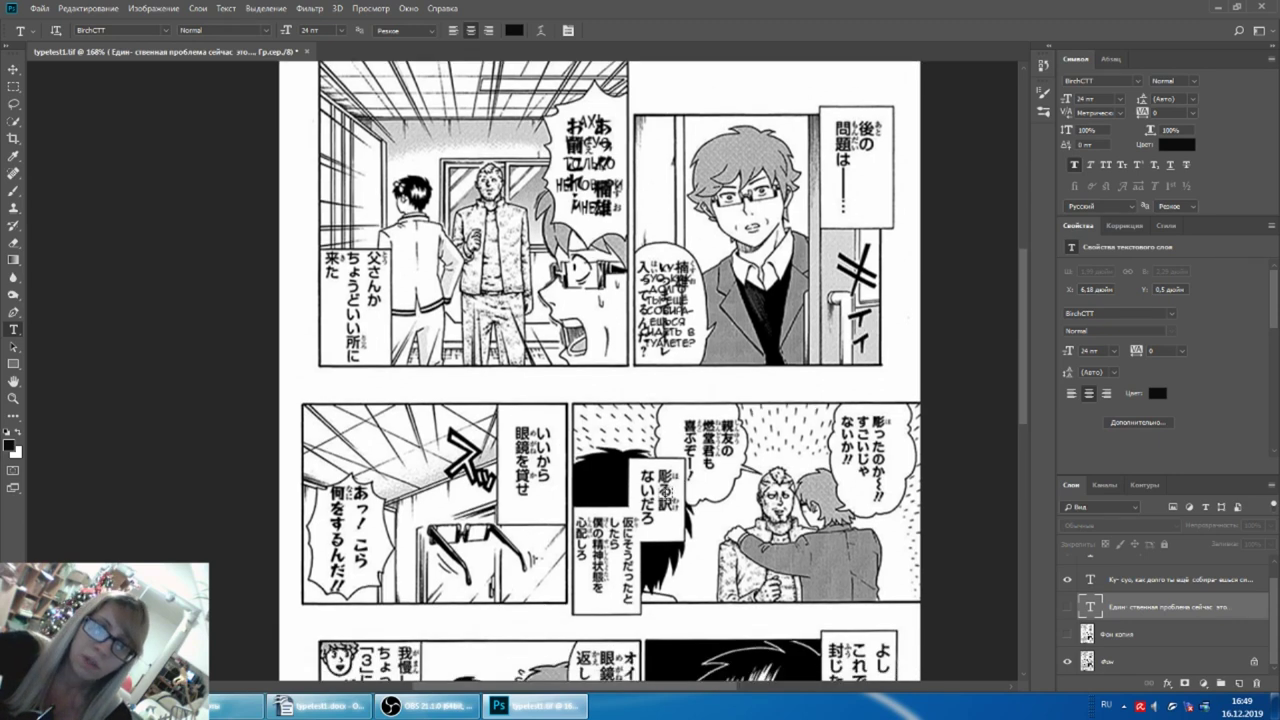
scroll(700, 440, down, 1)
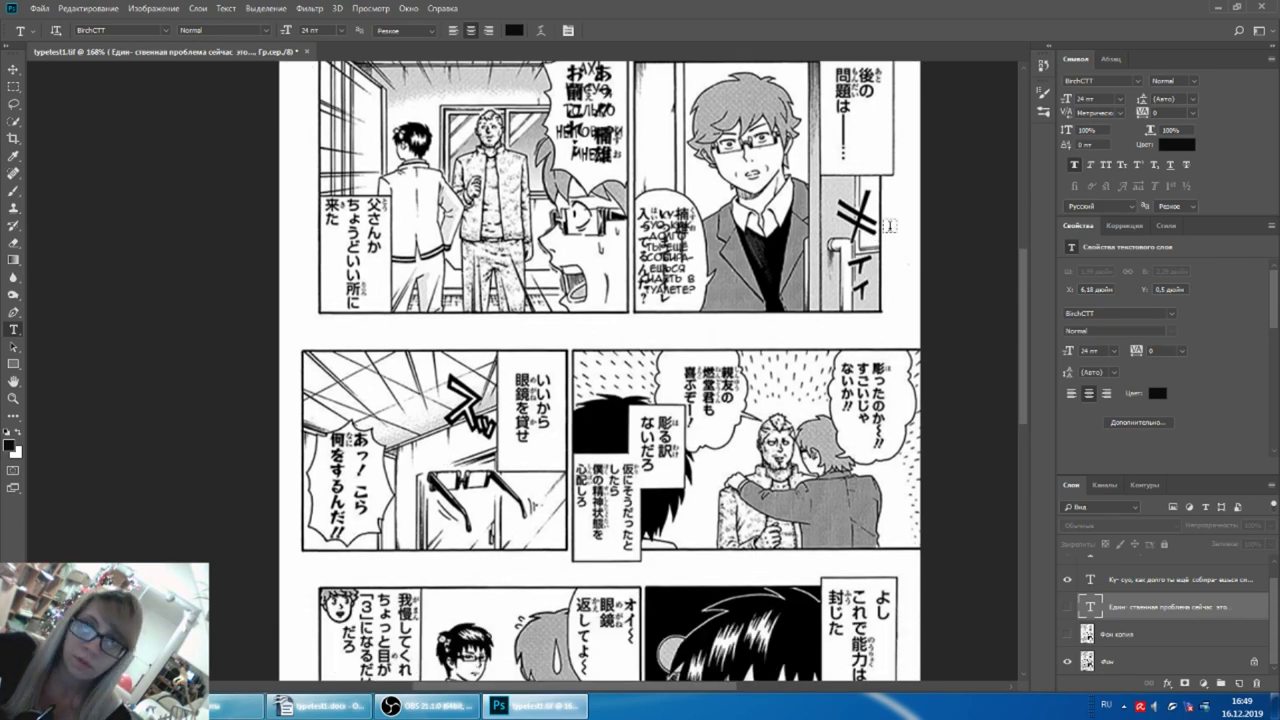
scroll(888, 234, up, 2)
Step: Select the creak sound word in the OpenOffice Writer translation script
click(465, 705)
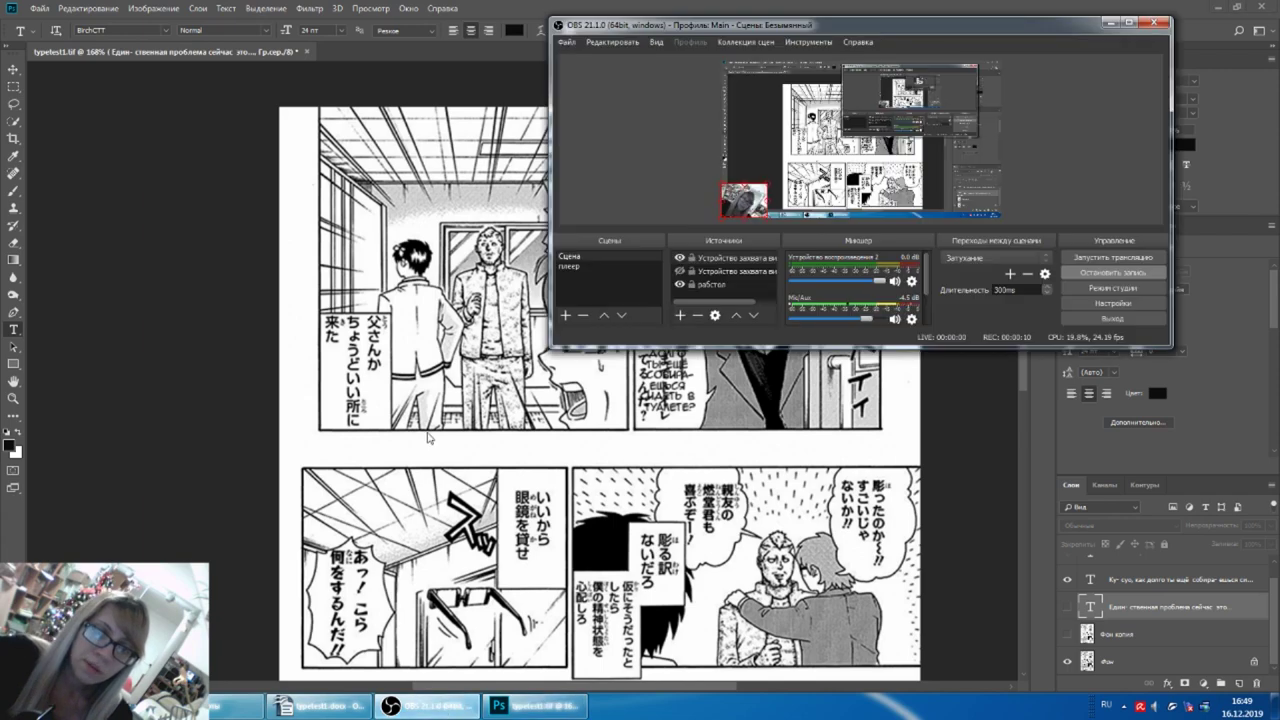
click(330, 706)
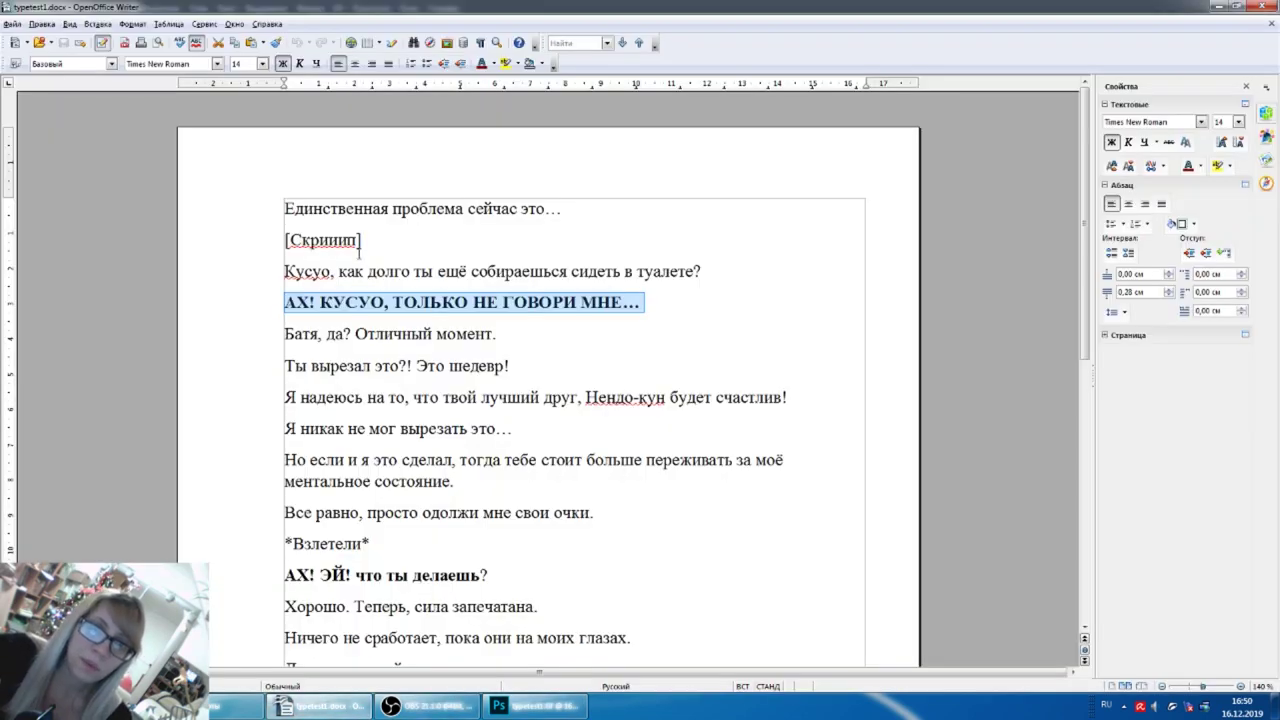
drag(358, 241, 302, 240)
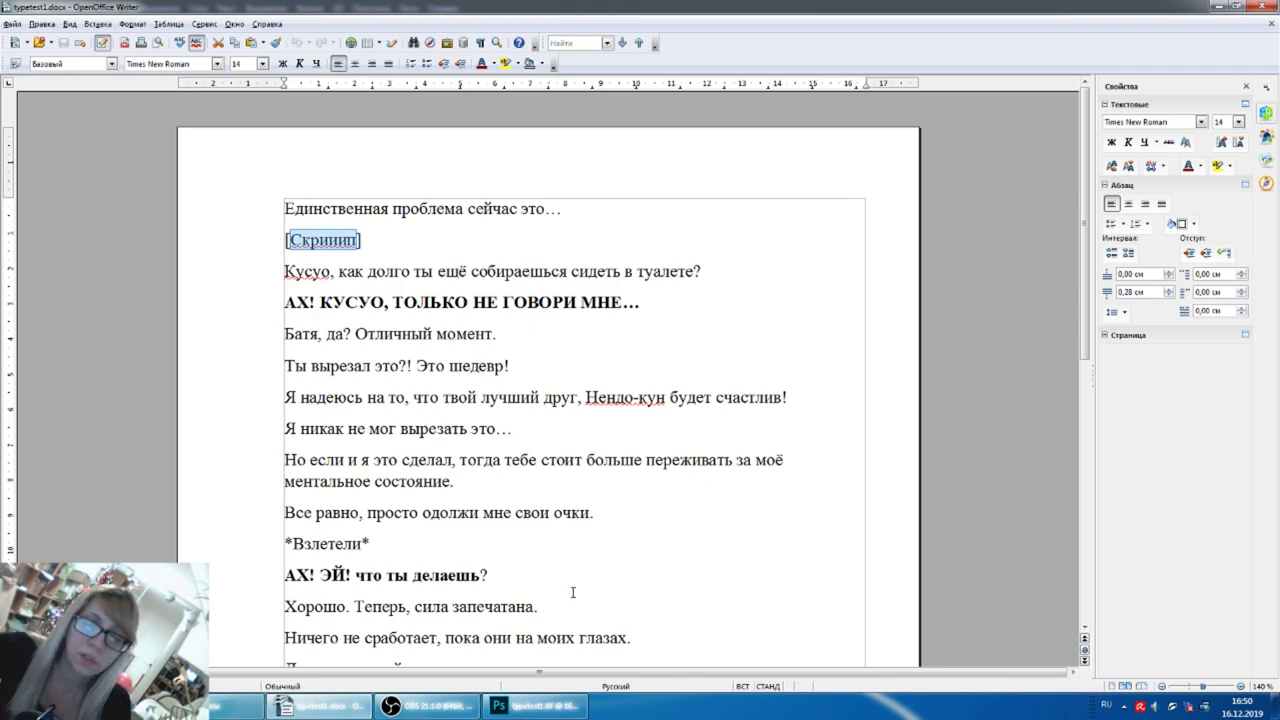
click(535, 706)
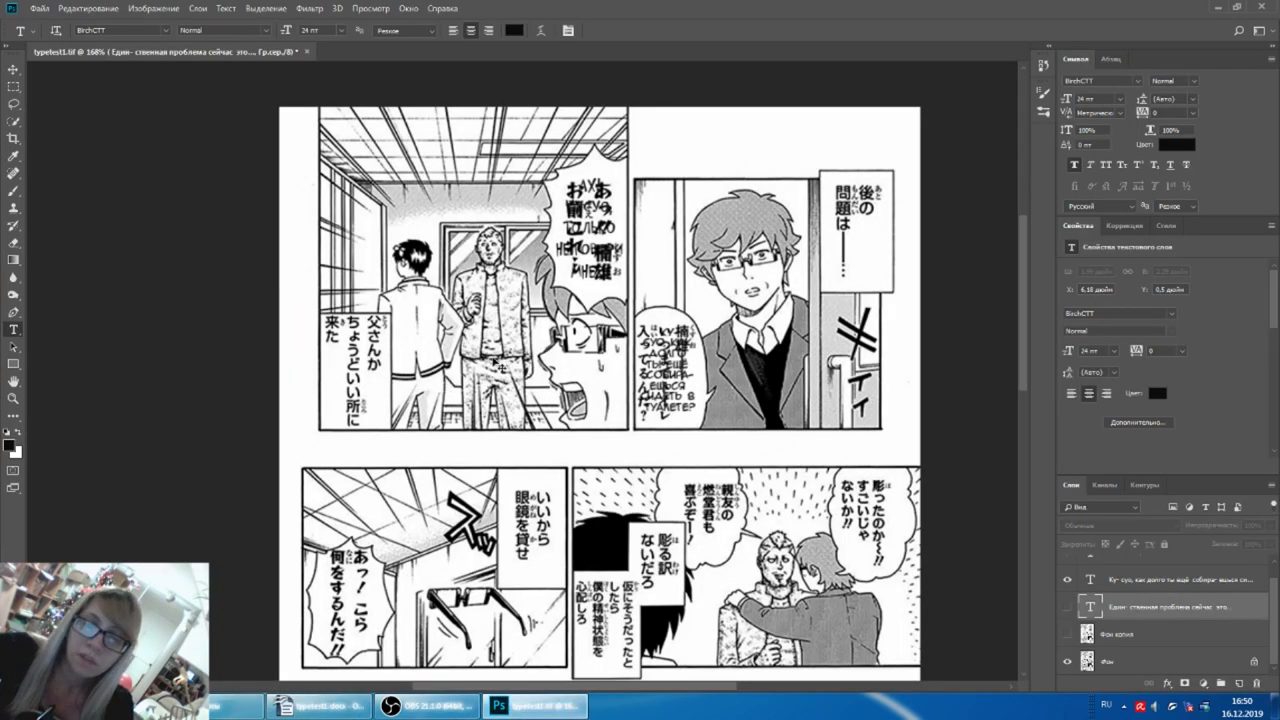
Step: Paste the creak word 'Скриип' as a new text layer beside the door sound effect
scroll(497, 366, right, 2)
scroll(650, 360, right, 1)
click(716, 334)
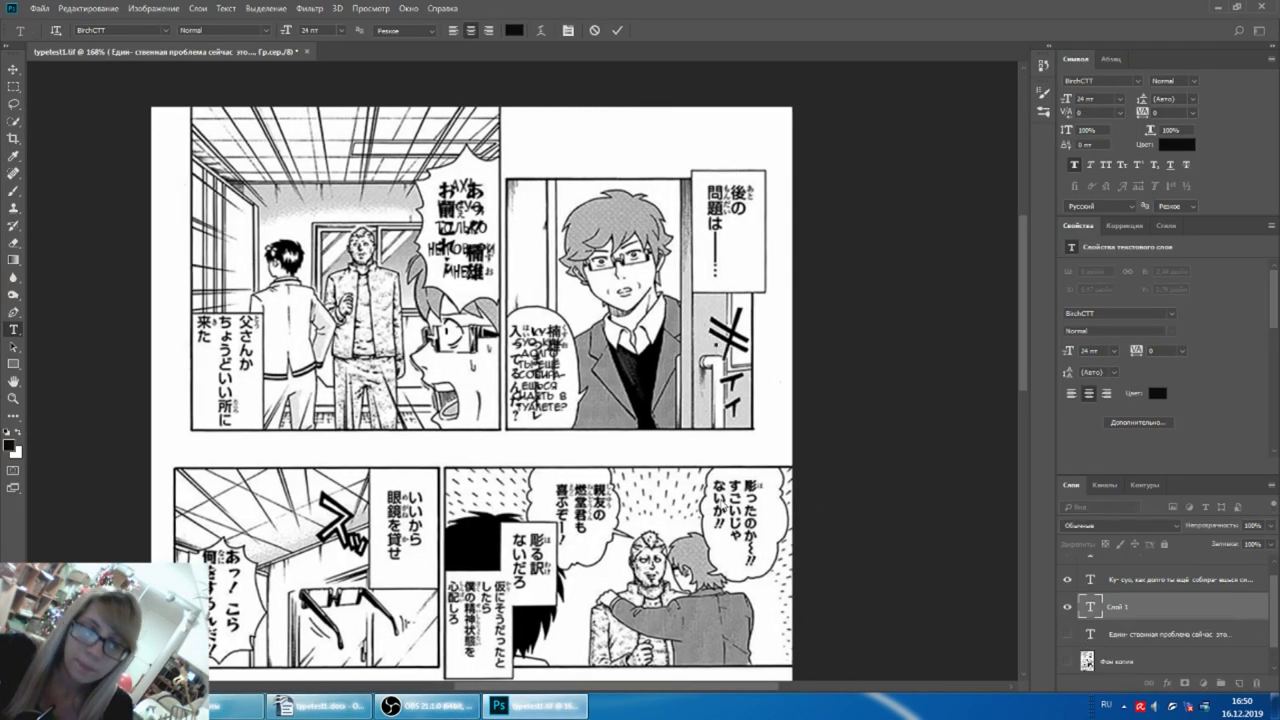
key(ctrl+v)
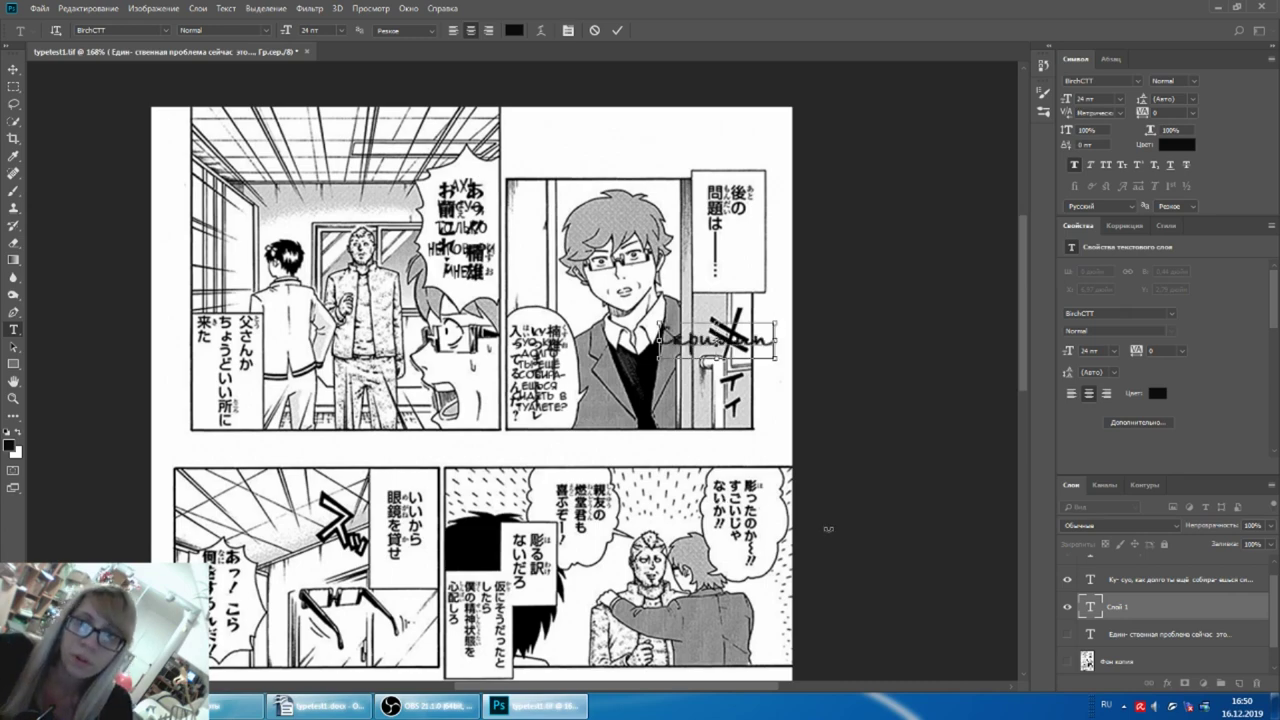
key(ctrl+Return)
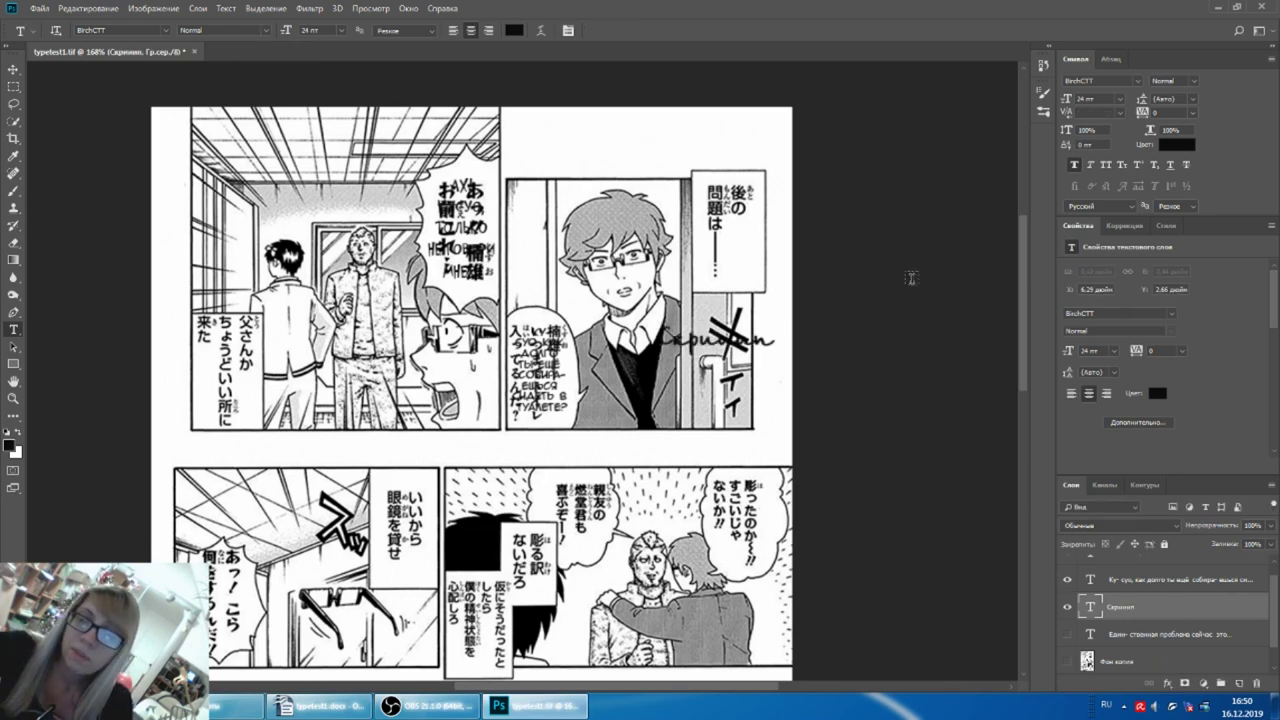
scroll(805, 275, up, 3)
scroll(750, 349, down, 1)
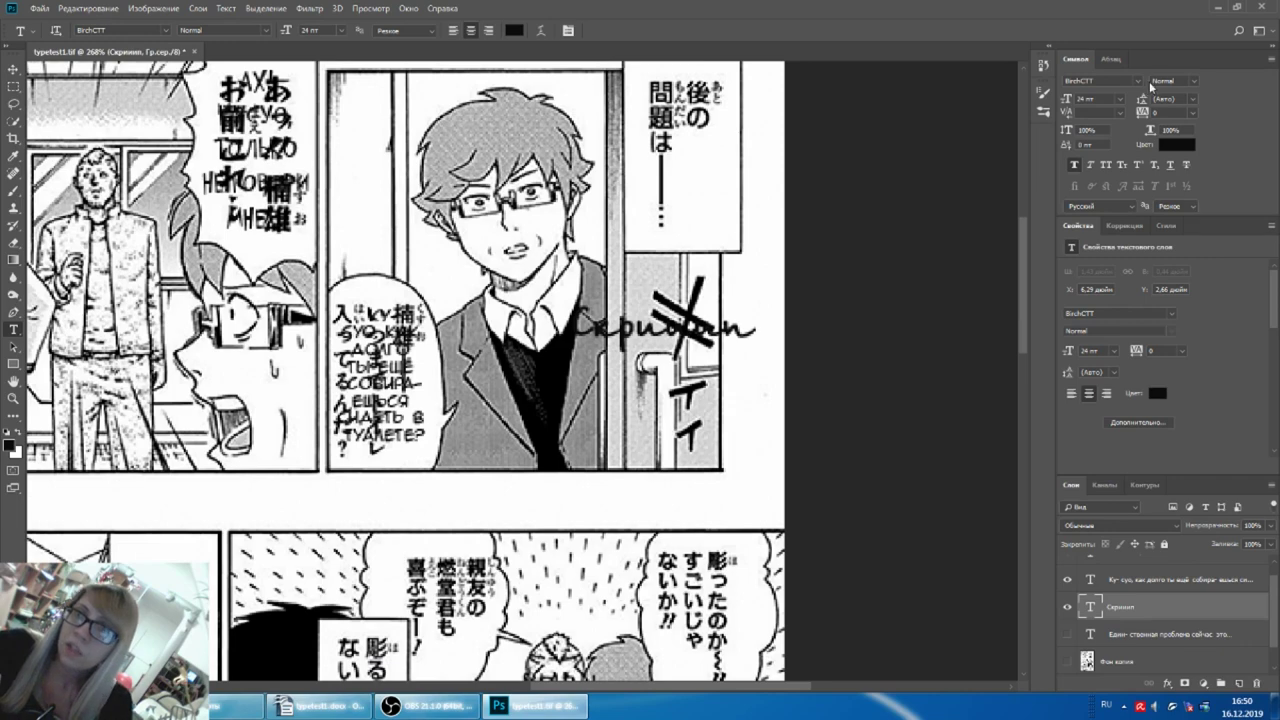
click(1140, 81)
Step: Browse the font list and apply aZZ TTG Tribute Cyr to 'Скриип', replacing BirchCTT
scroll(1120, 350, down, 3)
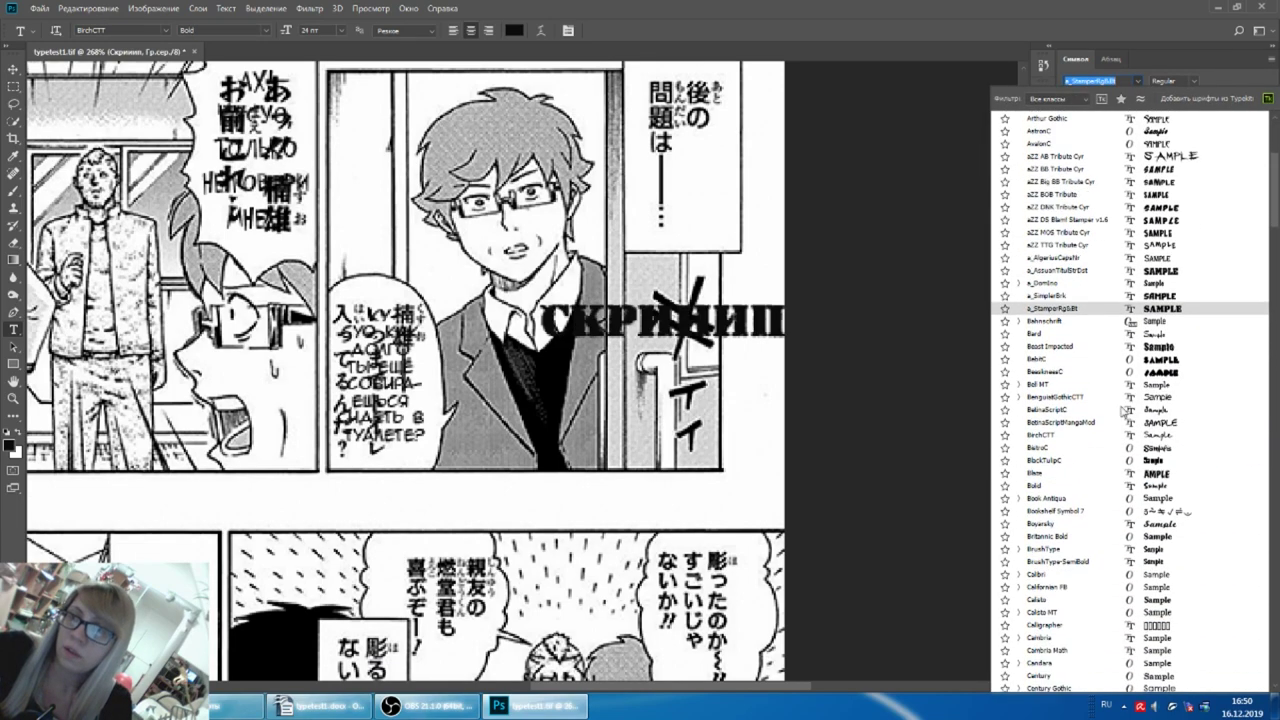
scroll(1113, 396, up, 2)
scroll(1113, 277, down, 2)
scroll(1113, 277, down, 2)
key(Up)
key(Up)
key(Up)
key(Up)
key(Up)
key(Up)
key(Down)
key(Down)
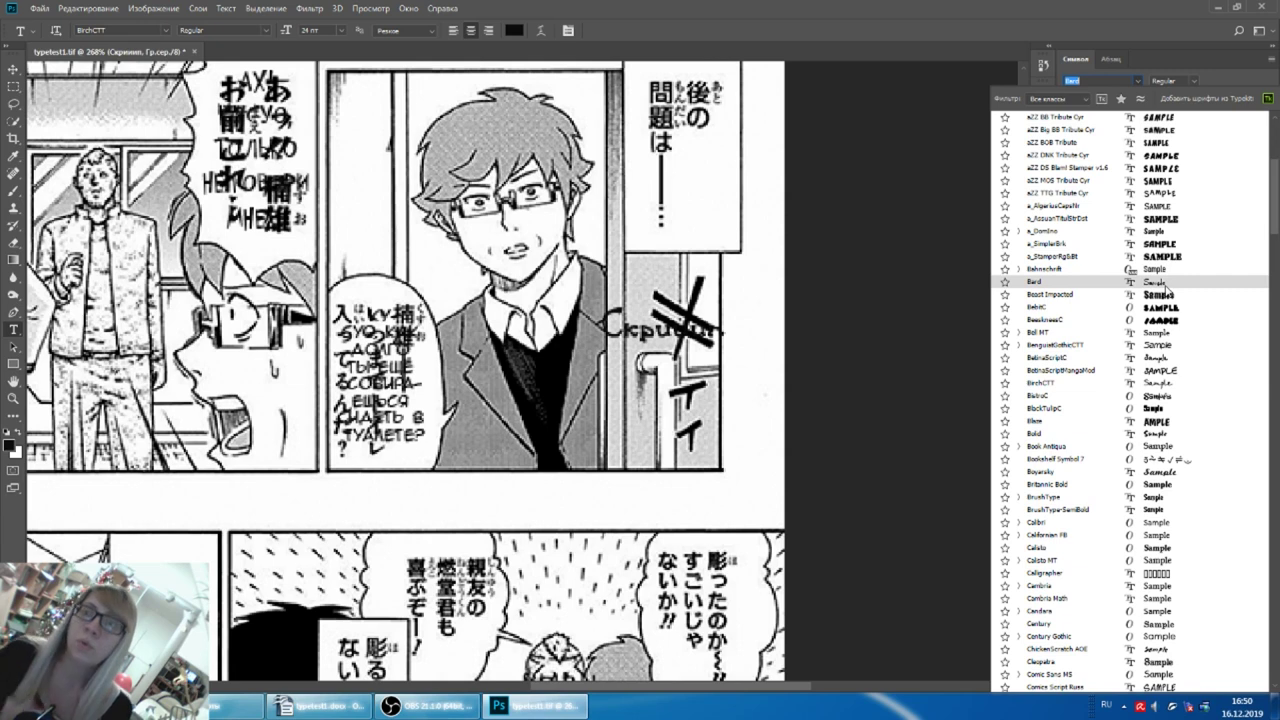
click(1072, 195)
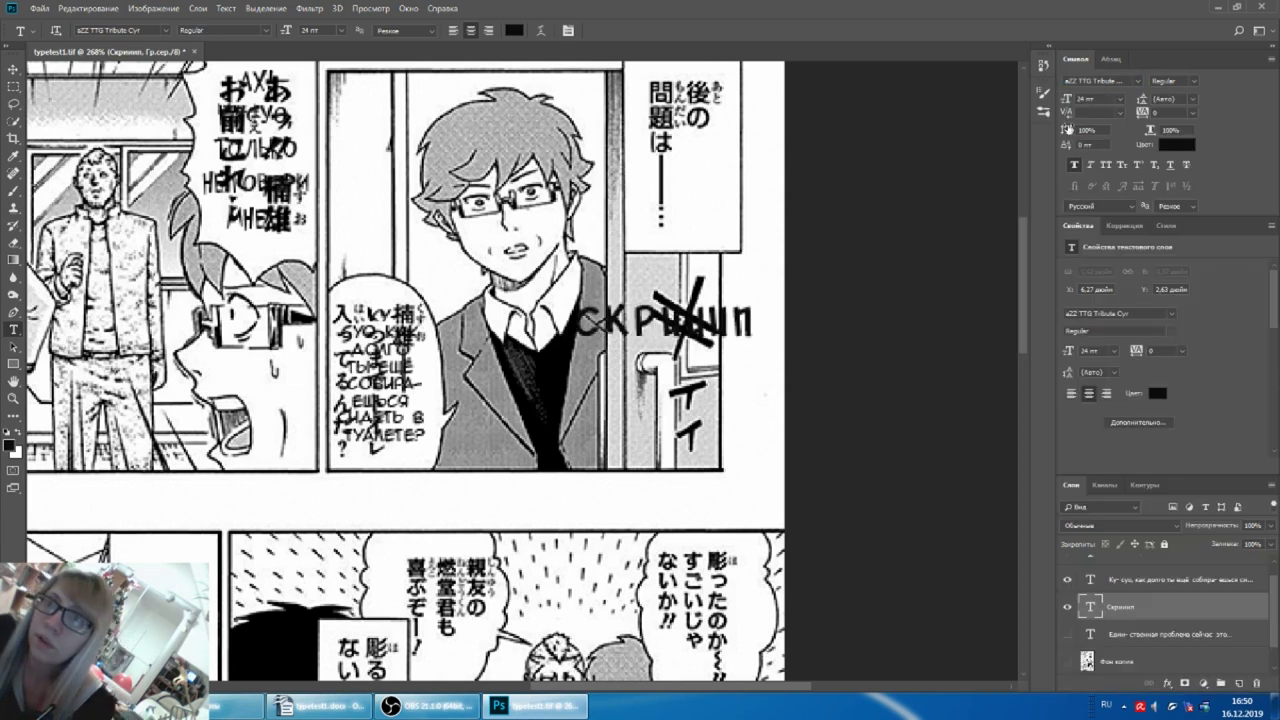
Step: Rotate 'Скриип' to run vertically and place it over the Japanese door sound effect
click(691, 329)
drag(657, 346, 667, 264)
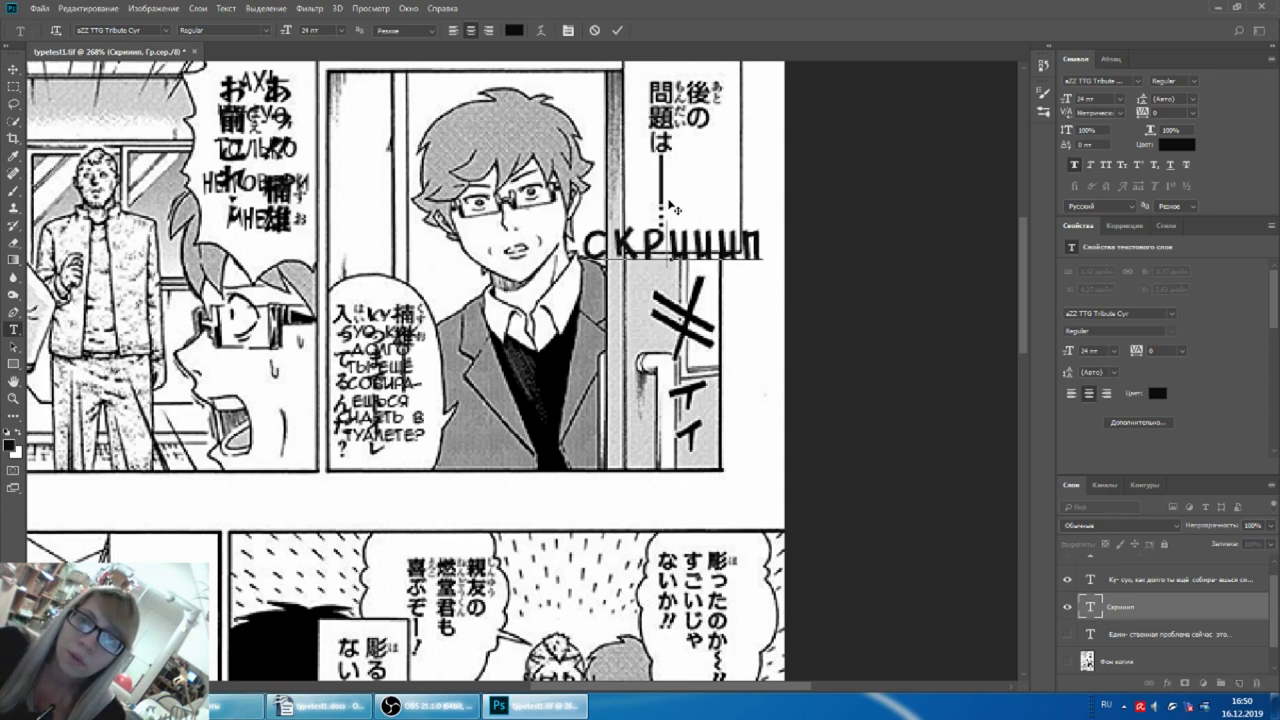
drag(667, 264, 601, 529)
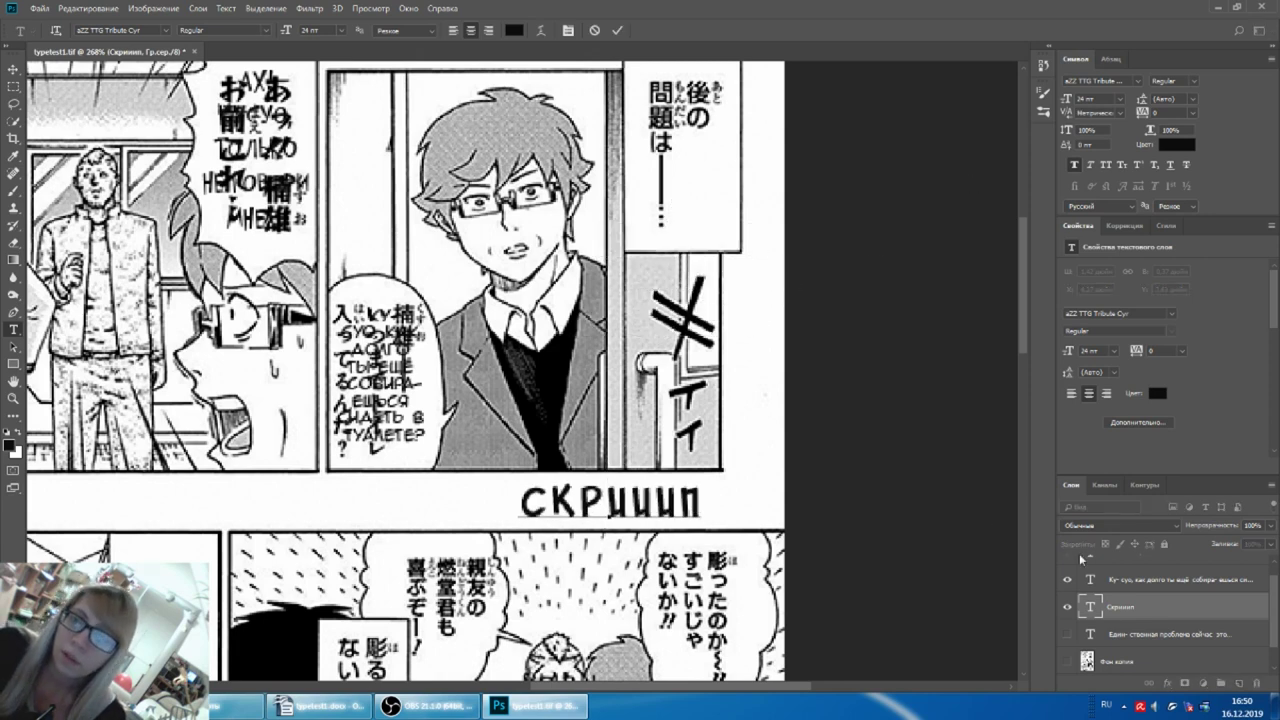
click(1157, 615)
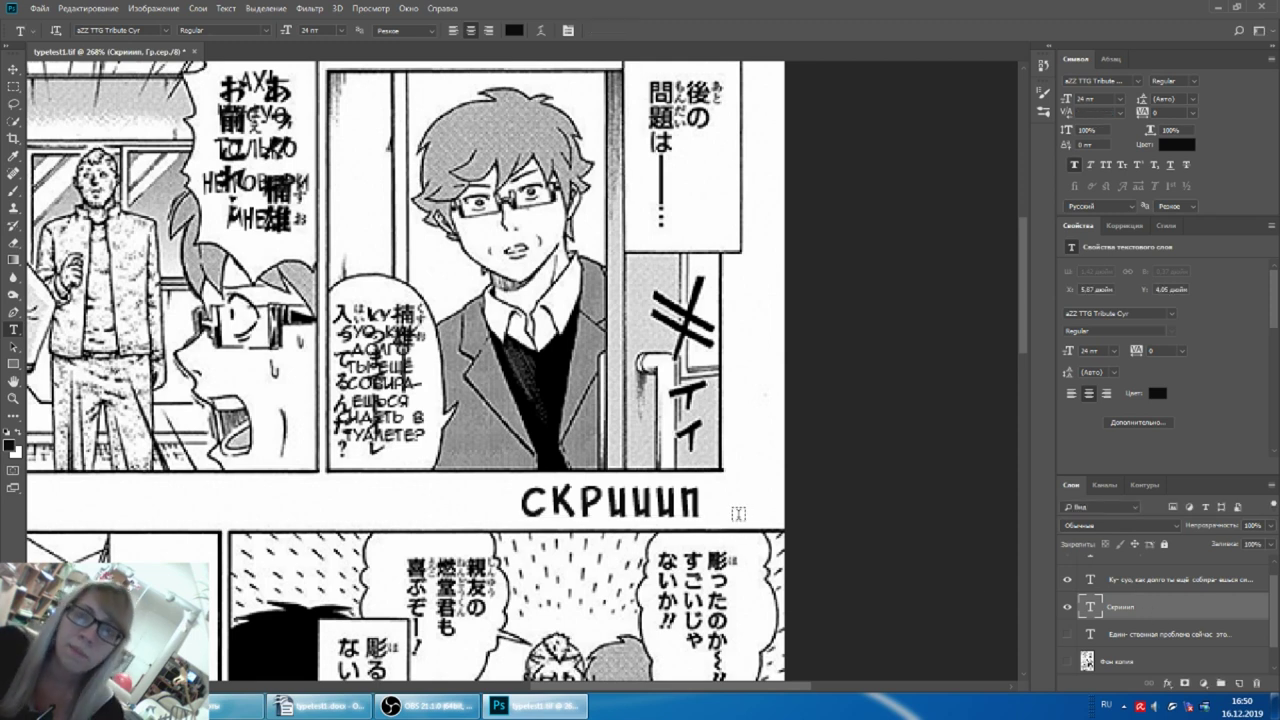
click(653, 503)
drag(640, 480, 657, 478)
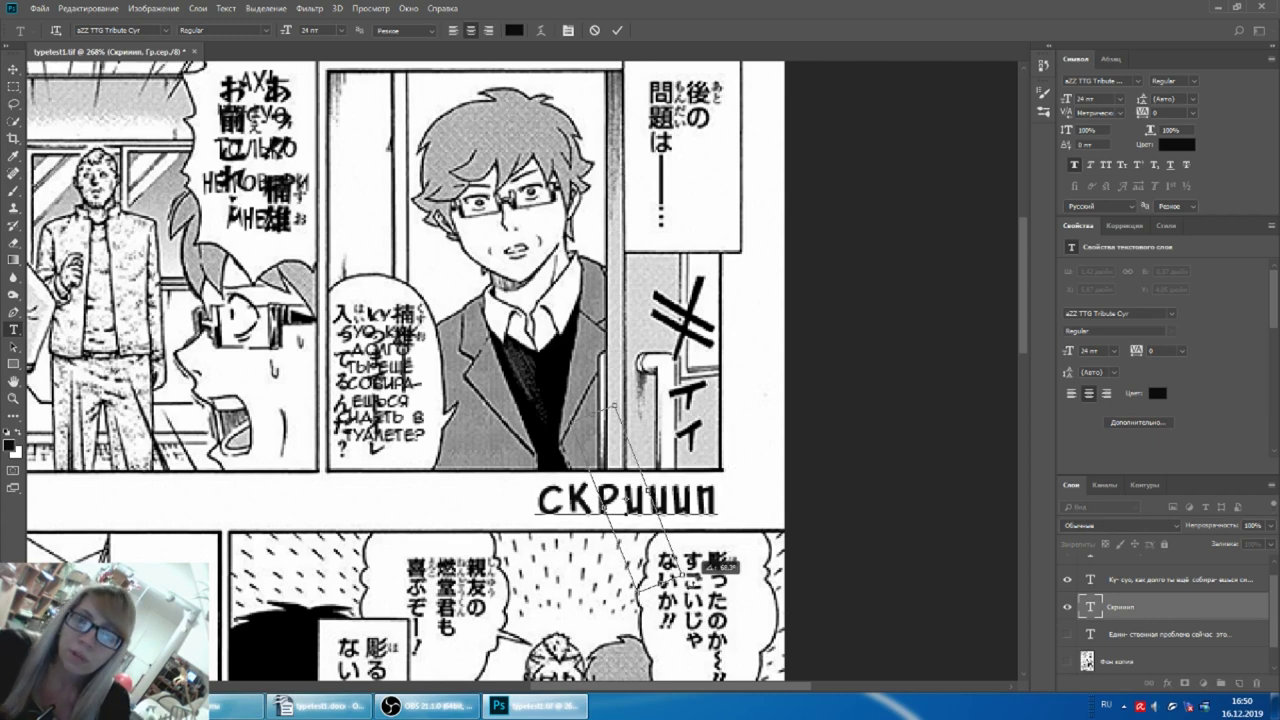
drag(757, 471, 700, 600)
drag(625, 497, 690, 375)
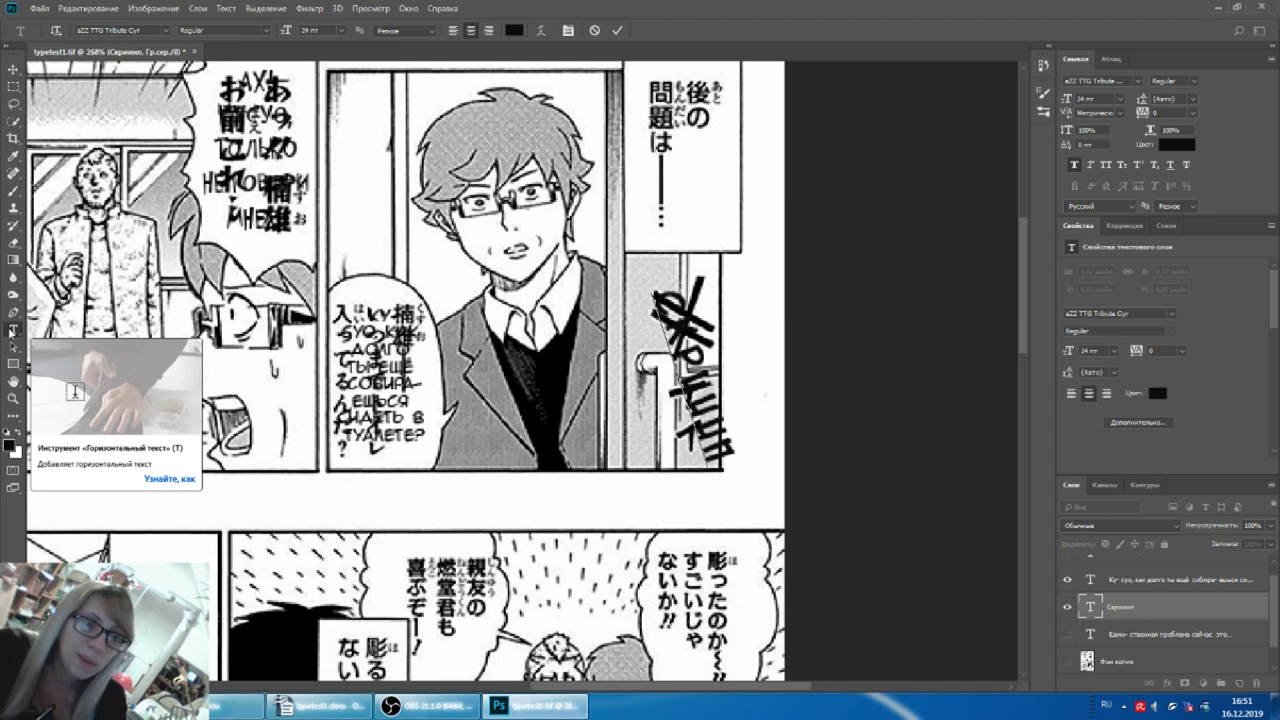
Step: Tilt 'Скриип' into a rising diagonal across the door, scaled to 64.77 pt
double_click(690, 377)
key(ctrl+v)
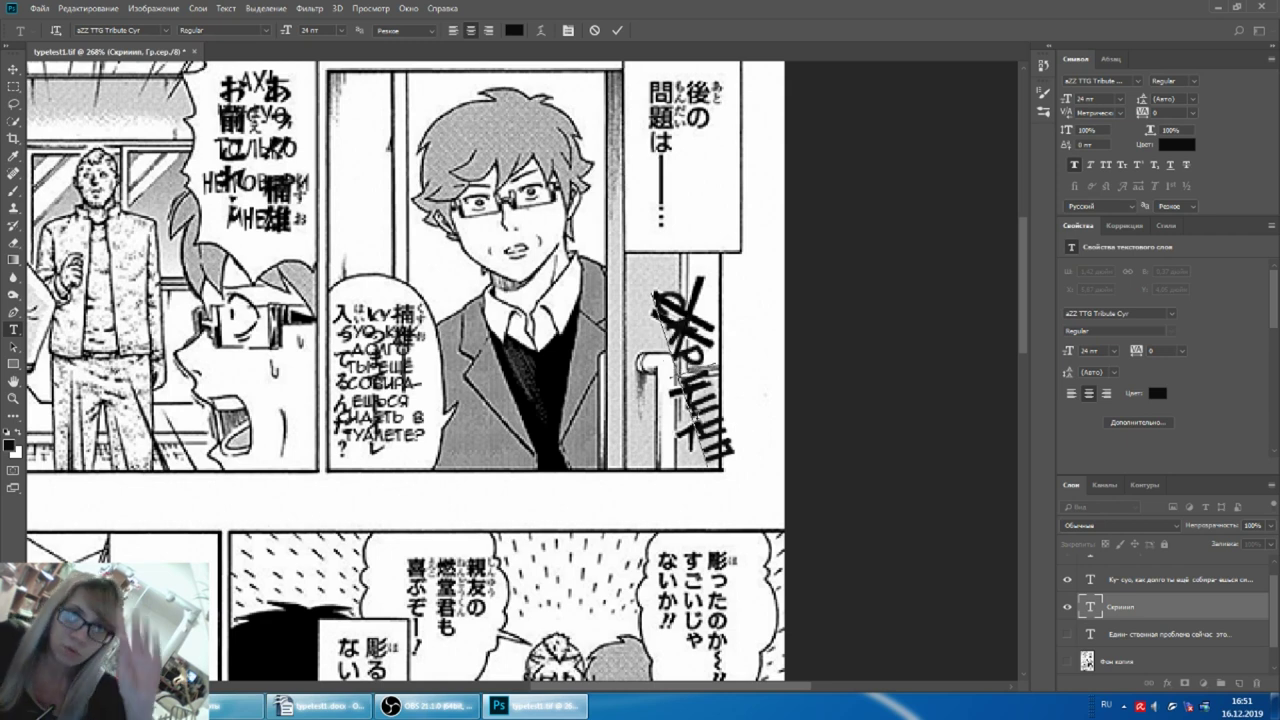
drag(730, 362, 740, 380)
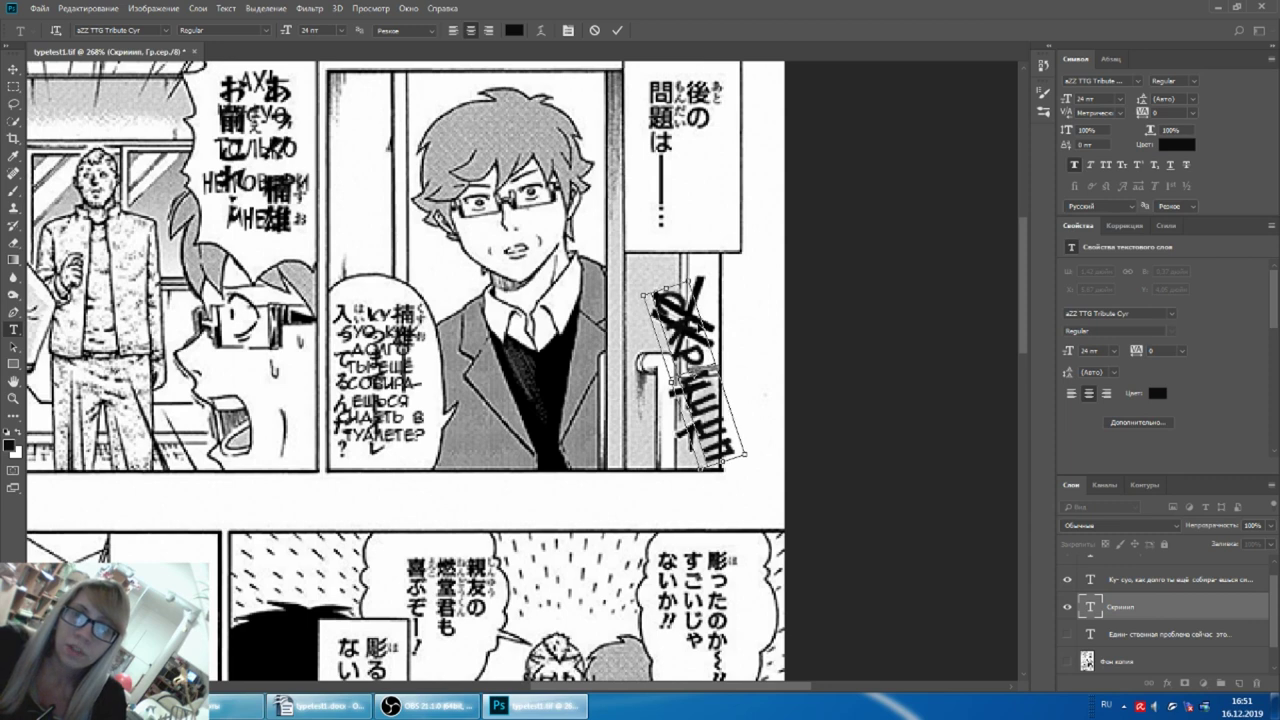
drag(692, 262, 689, 265)
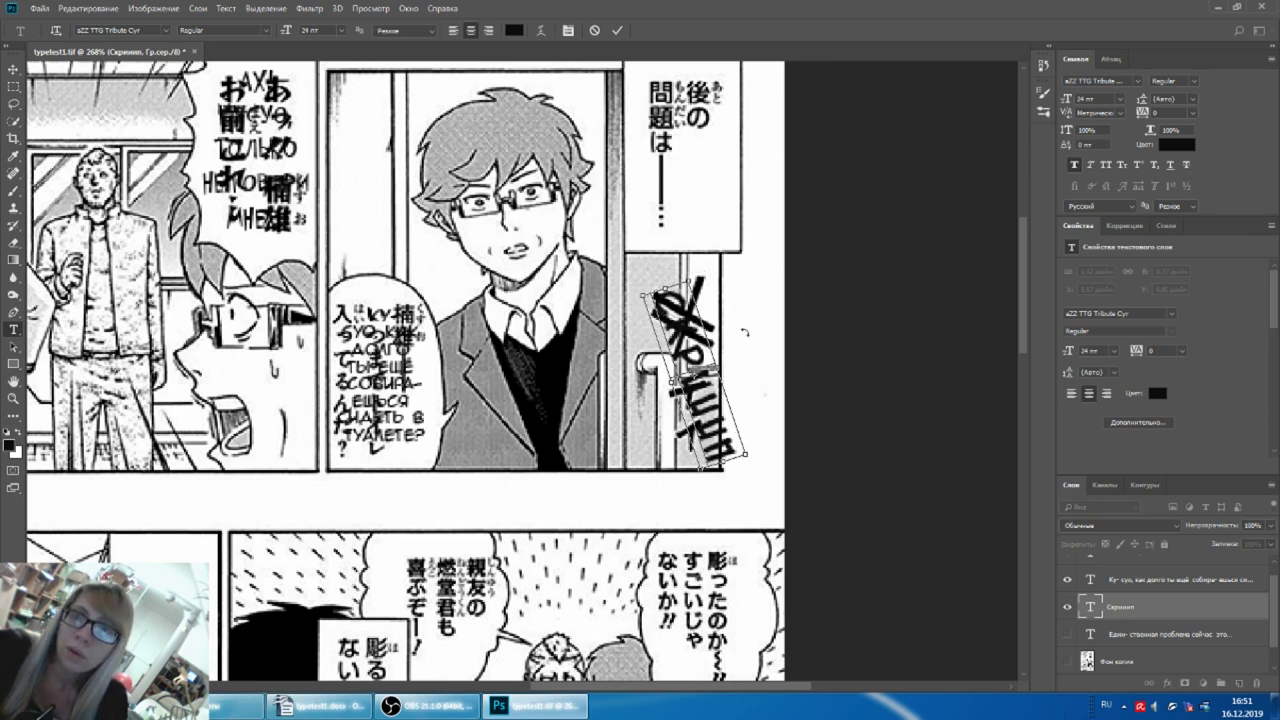
drag(756, 463, 685, 278)
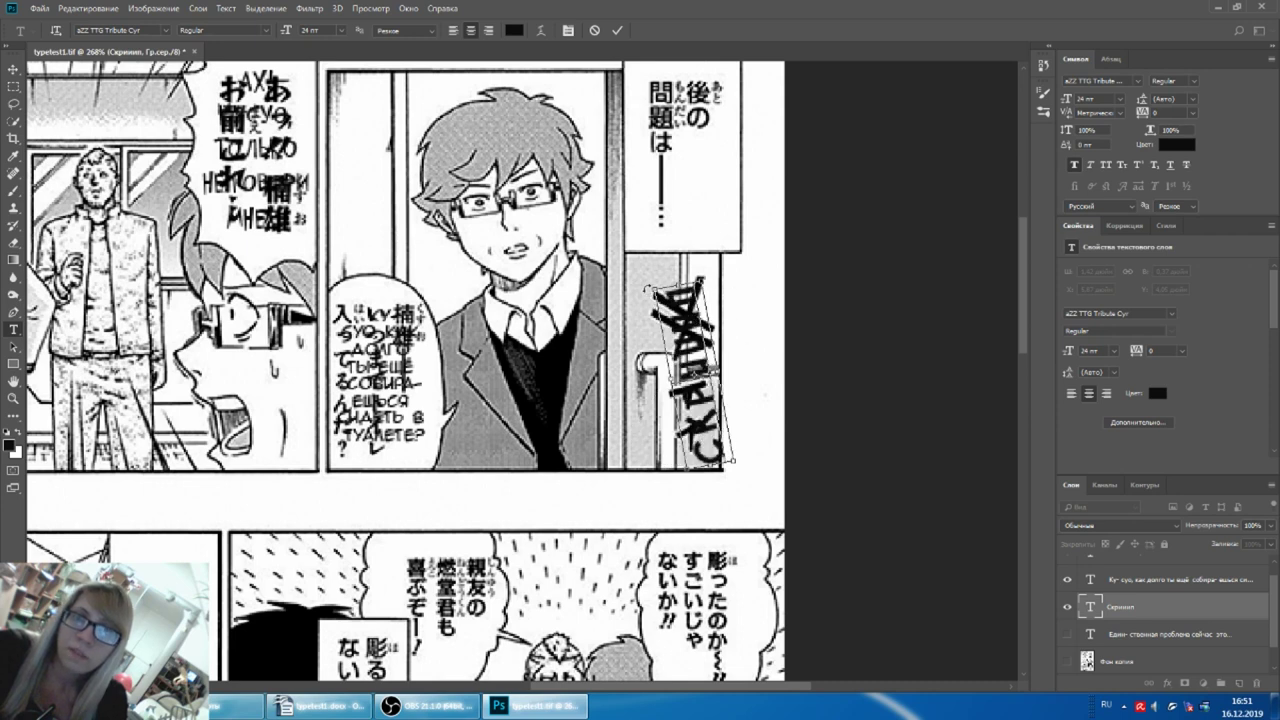
mouse_move(650, 282)
mouse_down()
mouse_move(749, 294)
mouse_move(822, 380)
mouse_move(751, 340)
mouse_up()
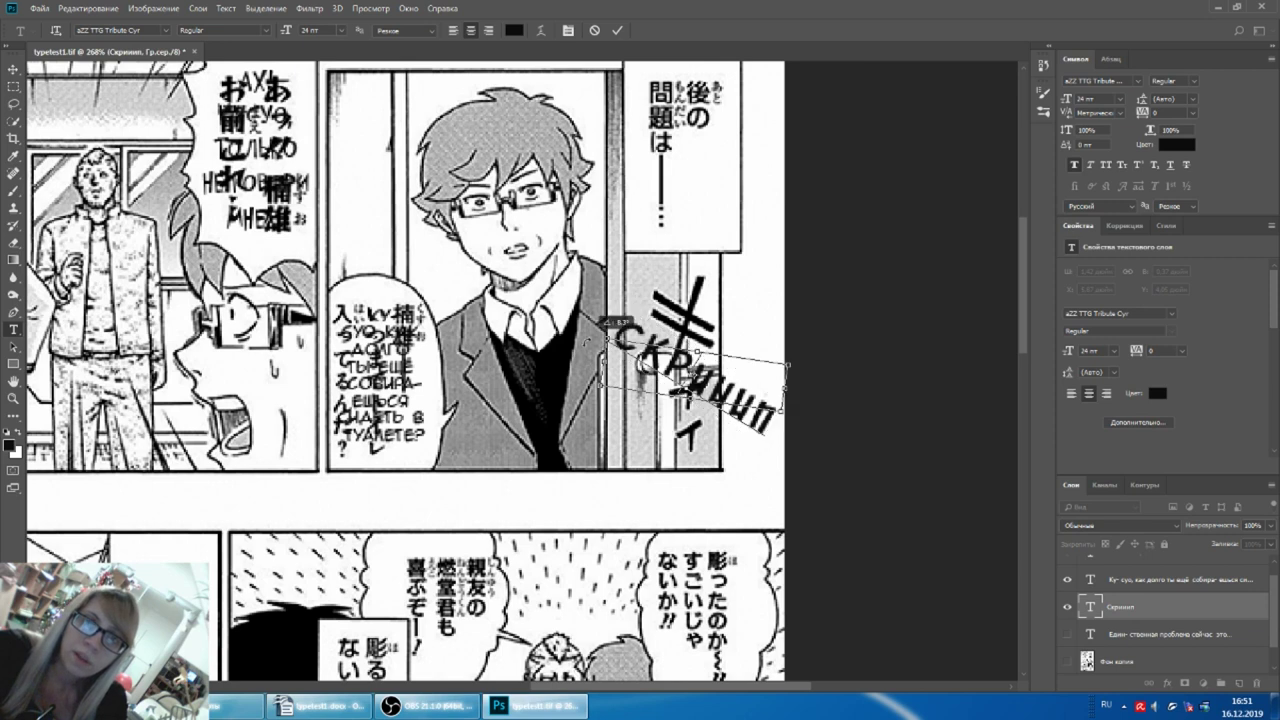
drag(634, 299, 775, 310)
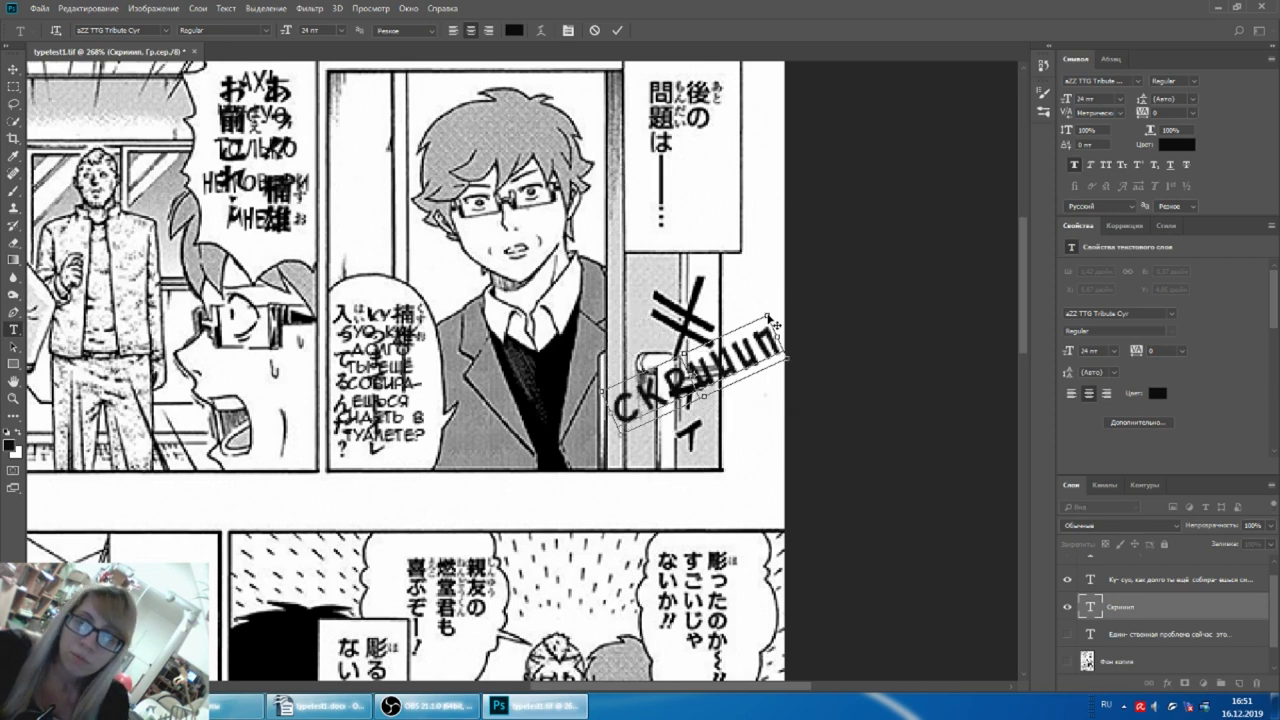
mouse_move(768, 316)
mouse_down()
mouse_move(870, 152)
mouse_move(809, 257)
mouse_move(820, 300)
mouse_move(740, 335)
mouse_up()
key(Return)
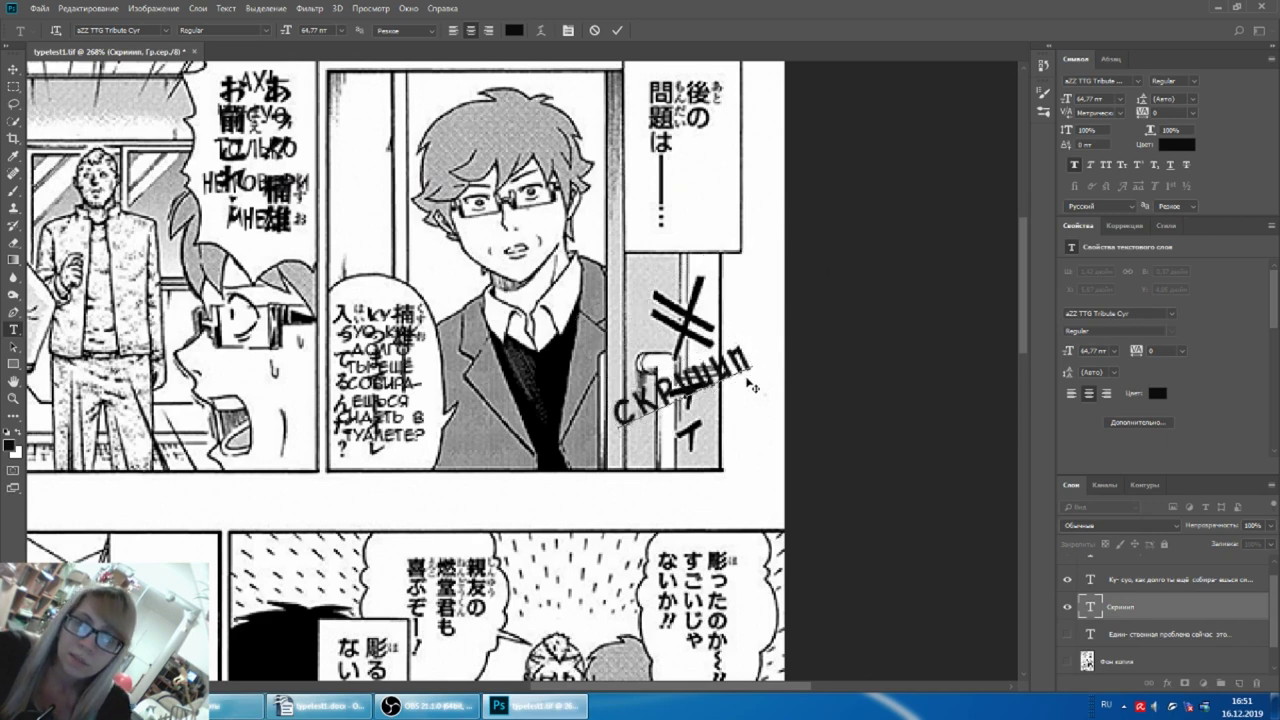
key(Escape)
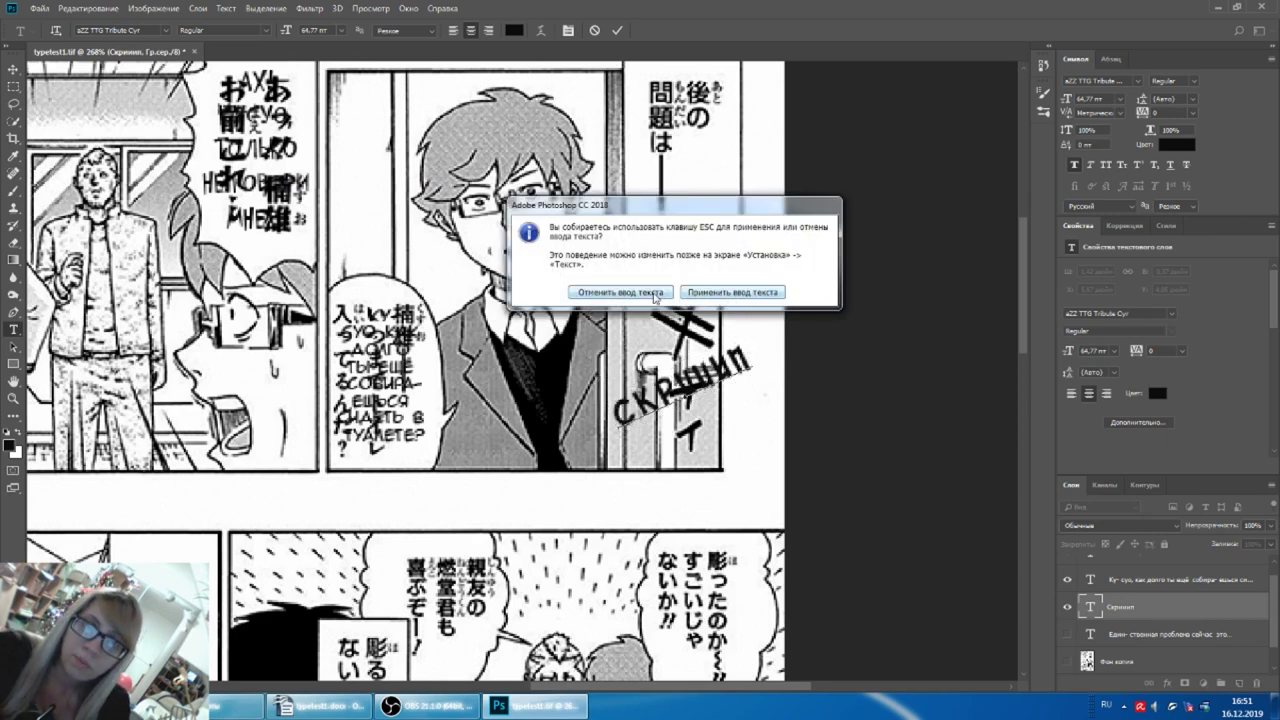
Step: Discard the diagonal edit and a trial stretch, leaving 'СКРИИИП' at 24 pt below the door panel
click(640, 295)
click(627, 500)
key(ctrl)
drag(702, 476, 705, 322)
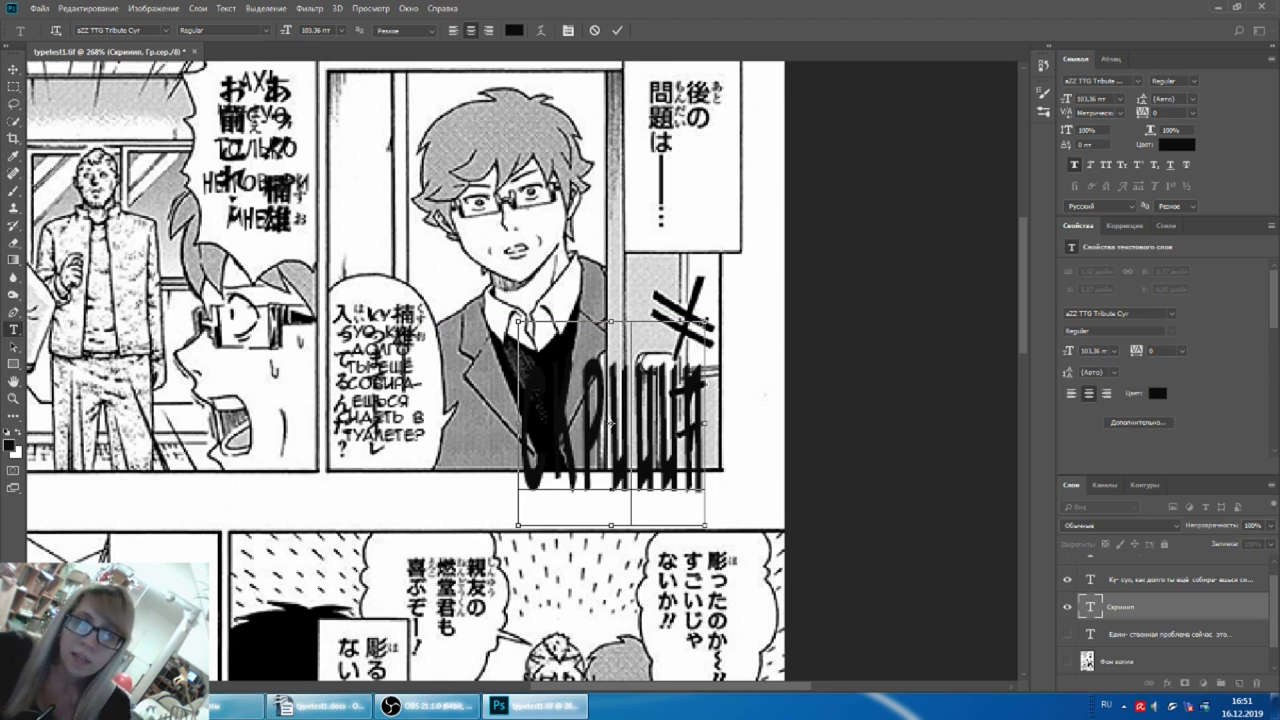
key(Escape)
click(676, 503)
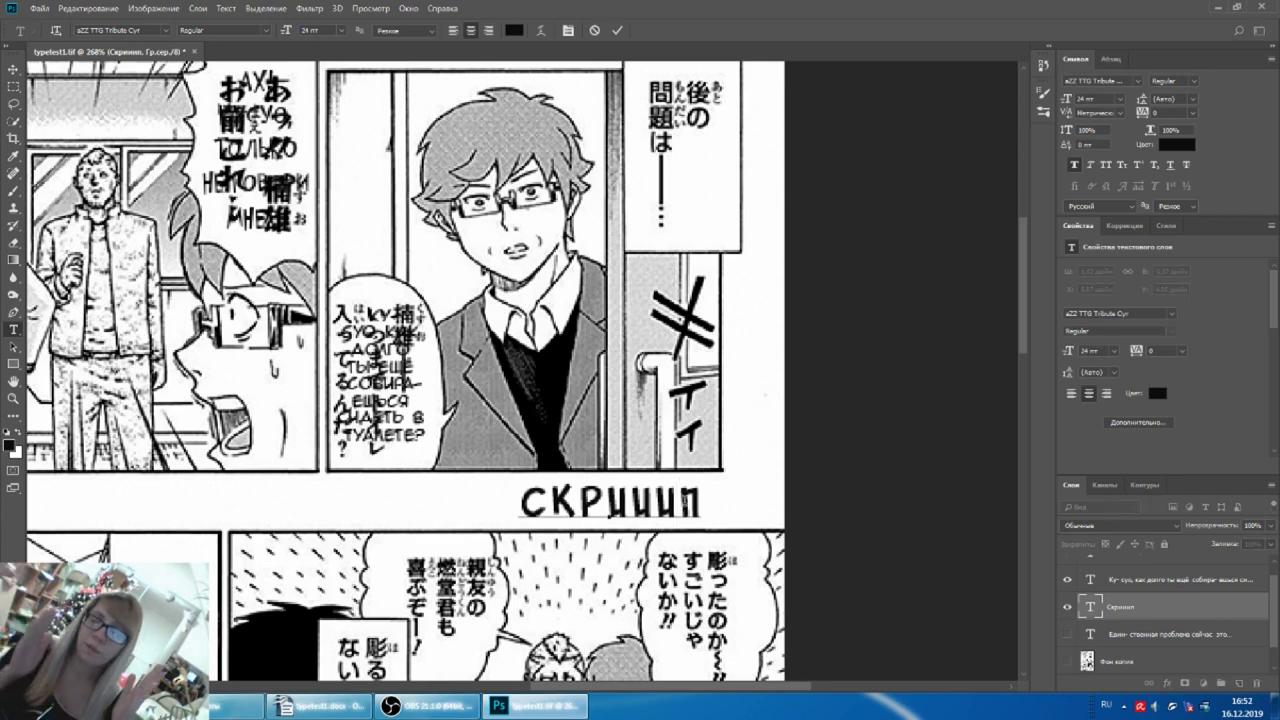
key(ctrl)
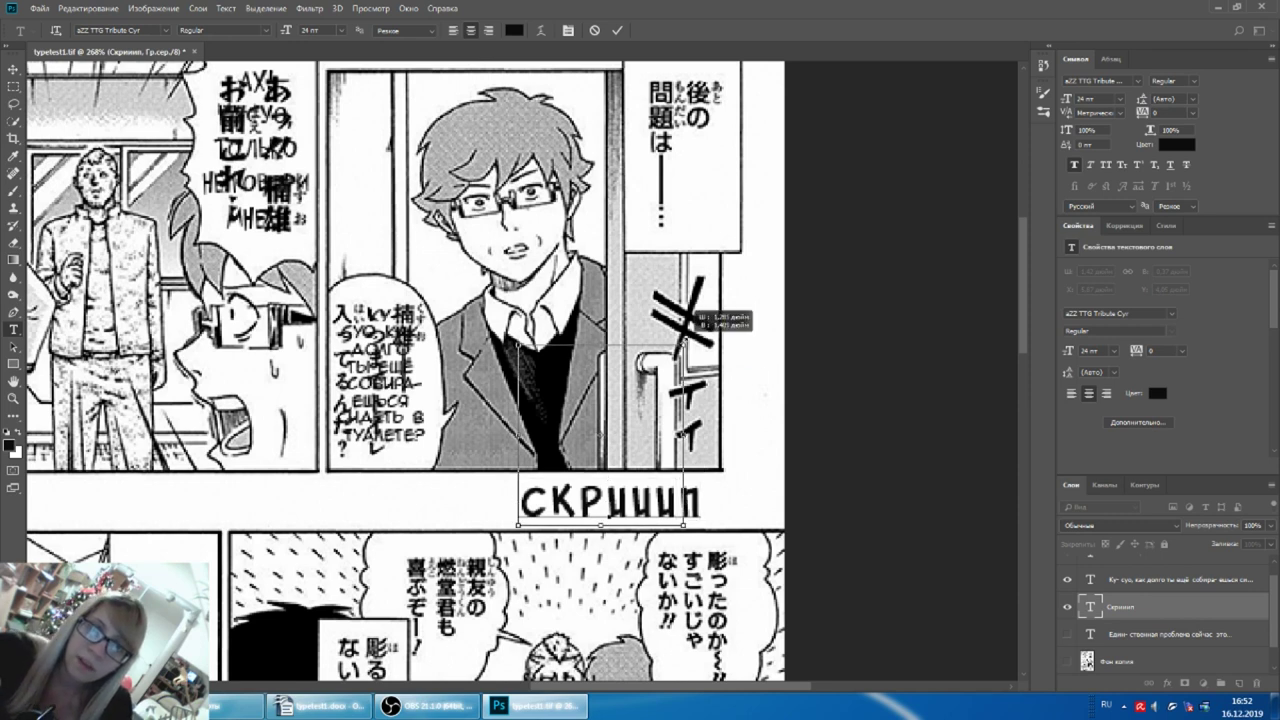
Step: Scale 'СКРИИИП' up to 60.36 pt so it dominates the bottom of the panel
drag(701, 474, 684, 344)
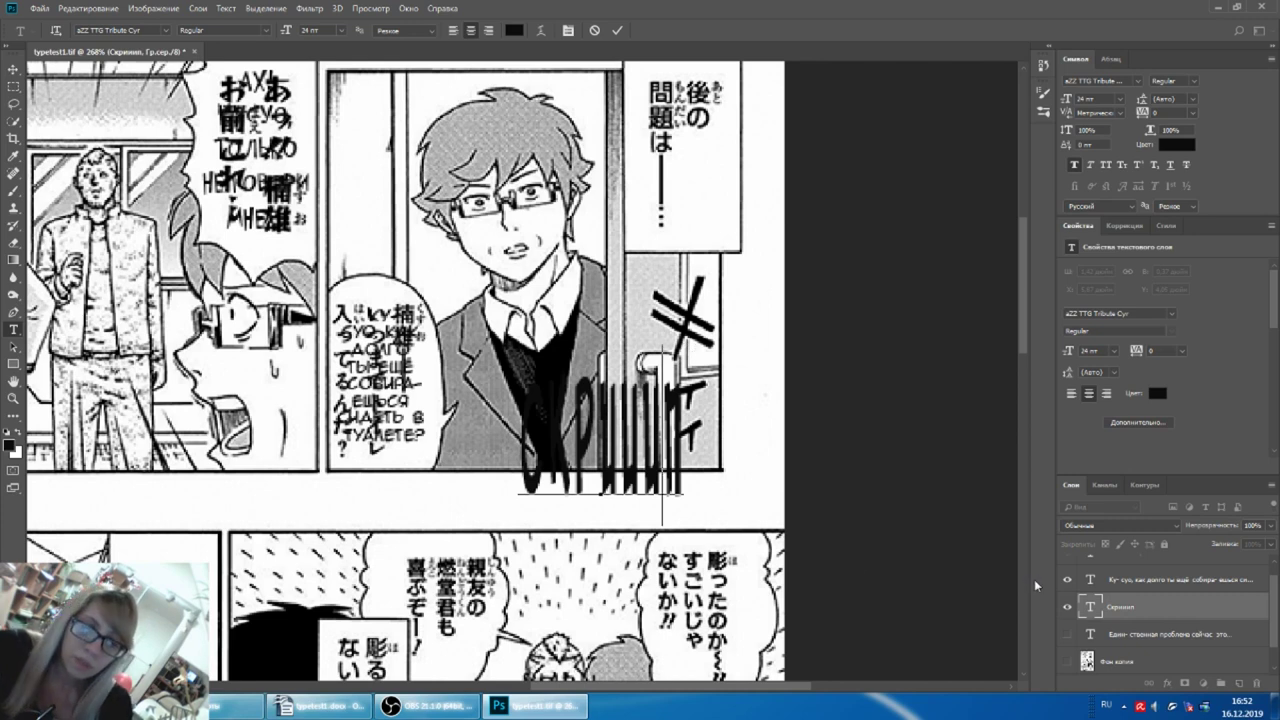
click(993, 563)
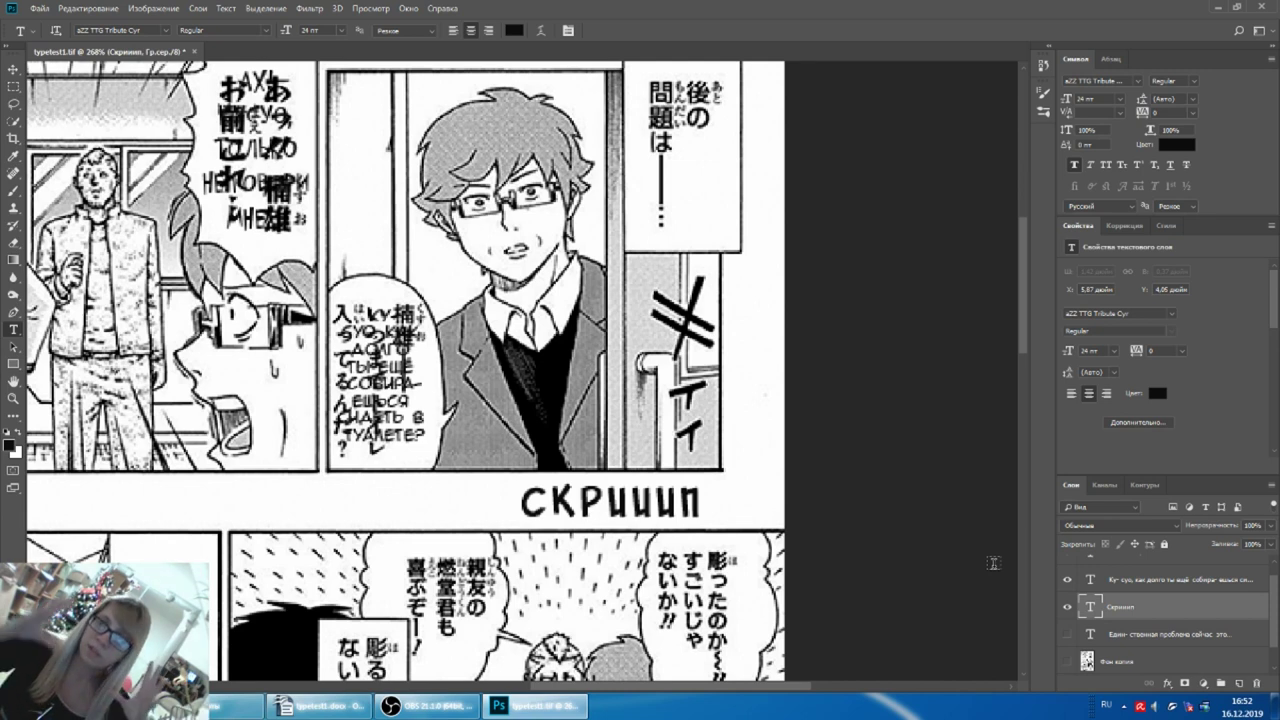
click(682, 500)
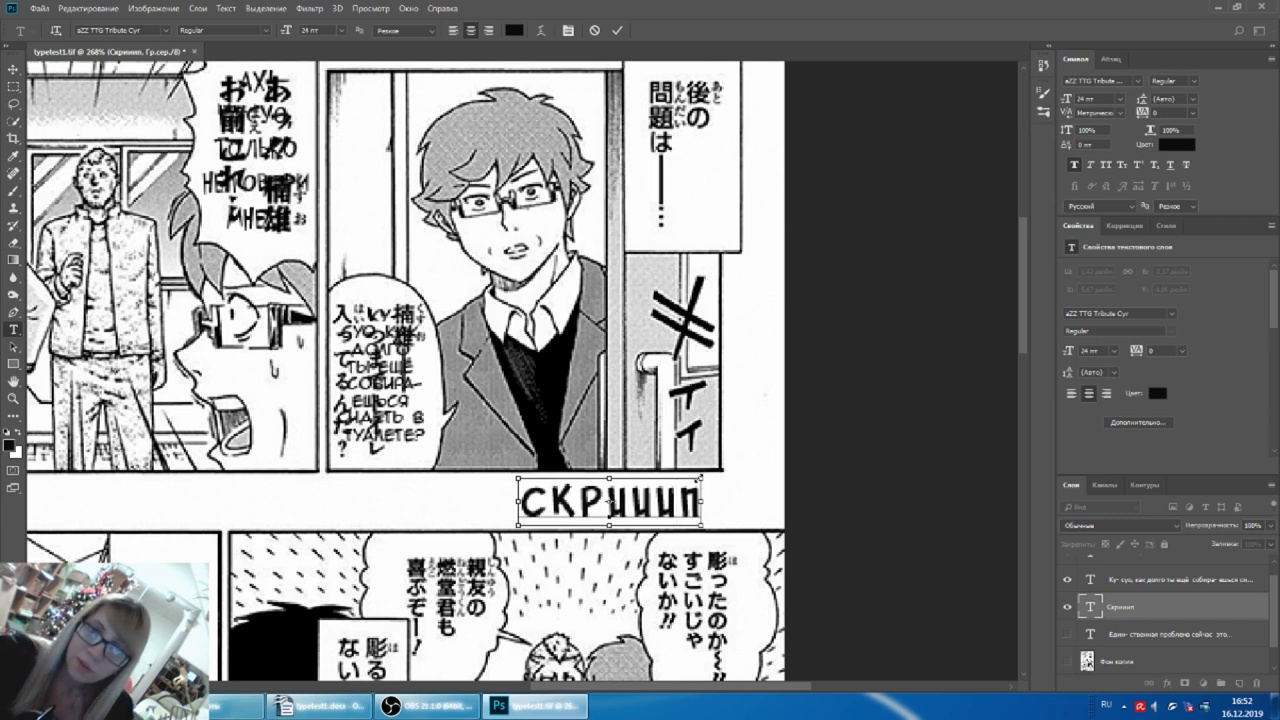
mouse_move(701, 478)
mouse_down()
mouse_move(714, 465)
mouse_move(696, 472)
mouse_up()
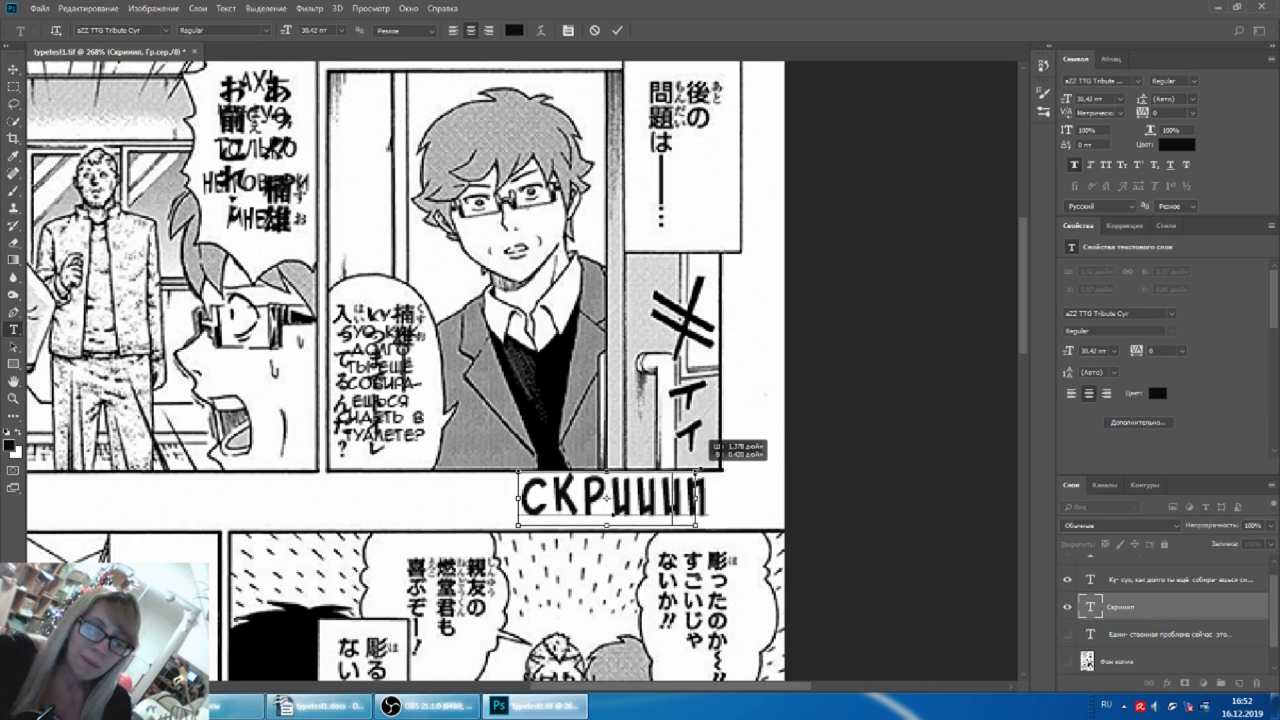
drag(696, 472, 721, 436)
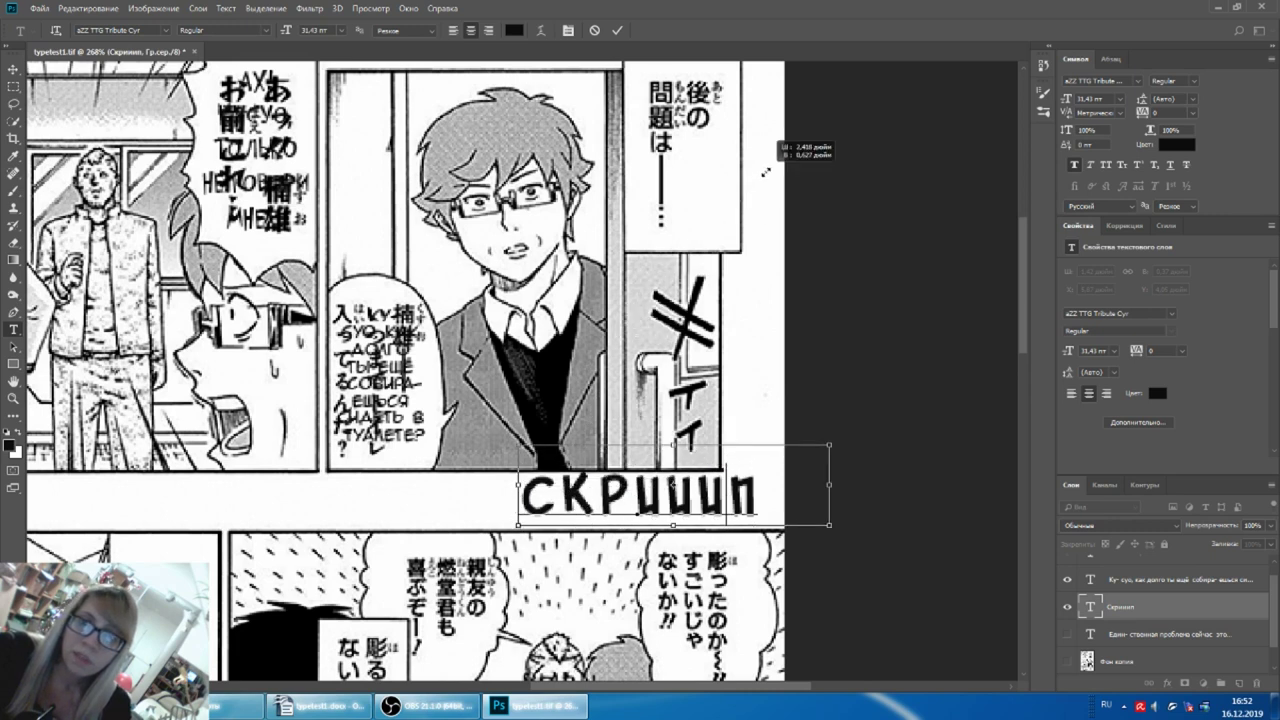
mouse_move(721, 436)
mouse_down()
mouse_move(935, 357)
mouse_move(572, 510)
mouse_move(958, 370)
mouse_move(975, 405)
mouse_up()
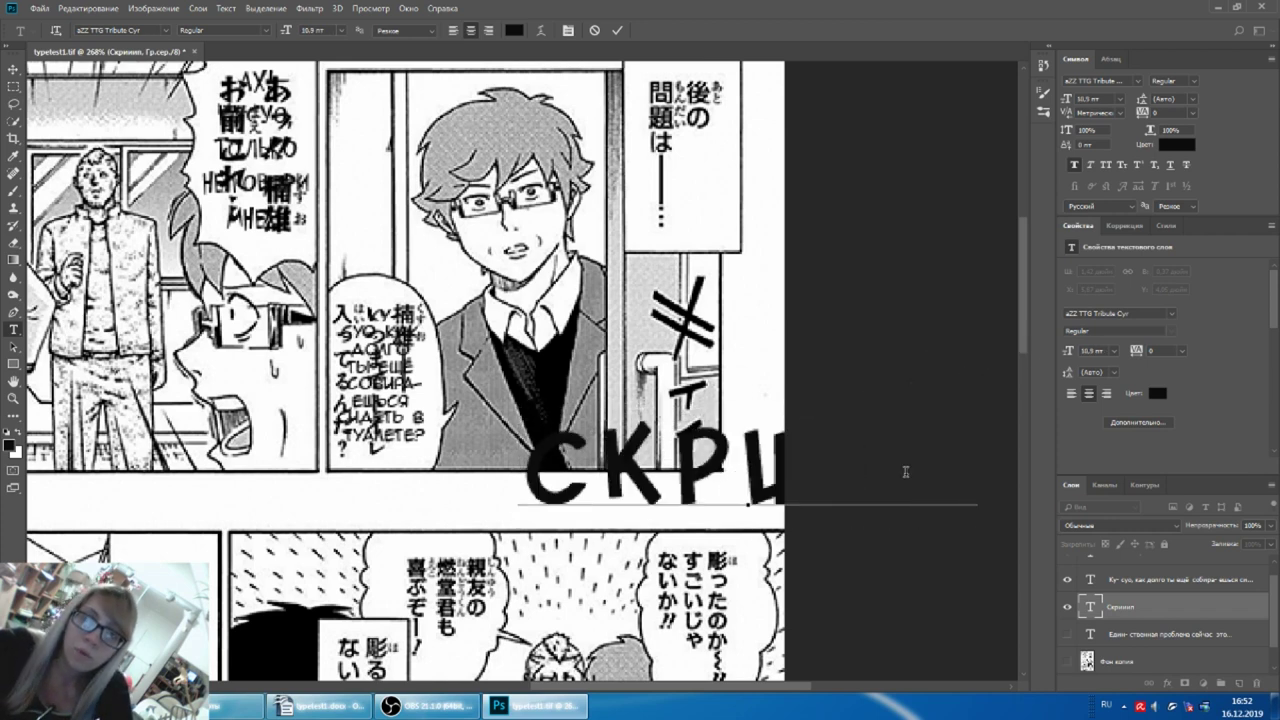
key(ctrl+Return)
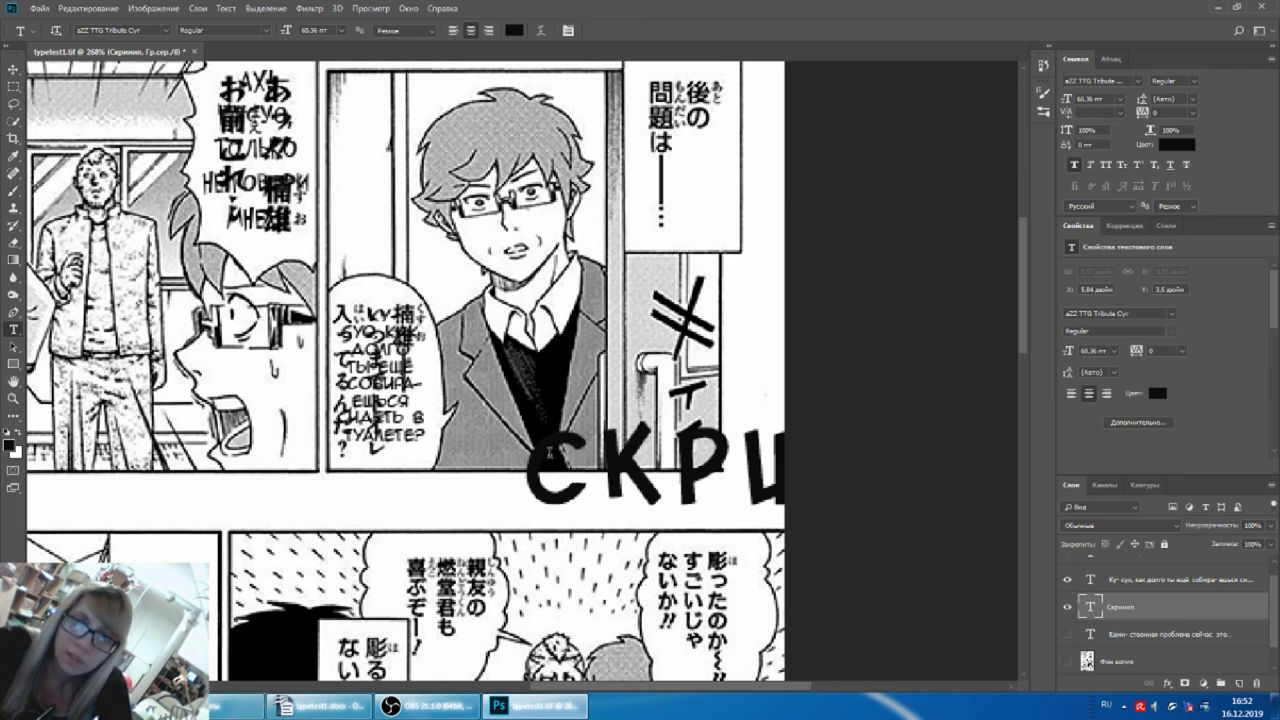
drag(553, 453, 738, 460)
click(852, 467)
key(ctrl+Return)
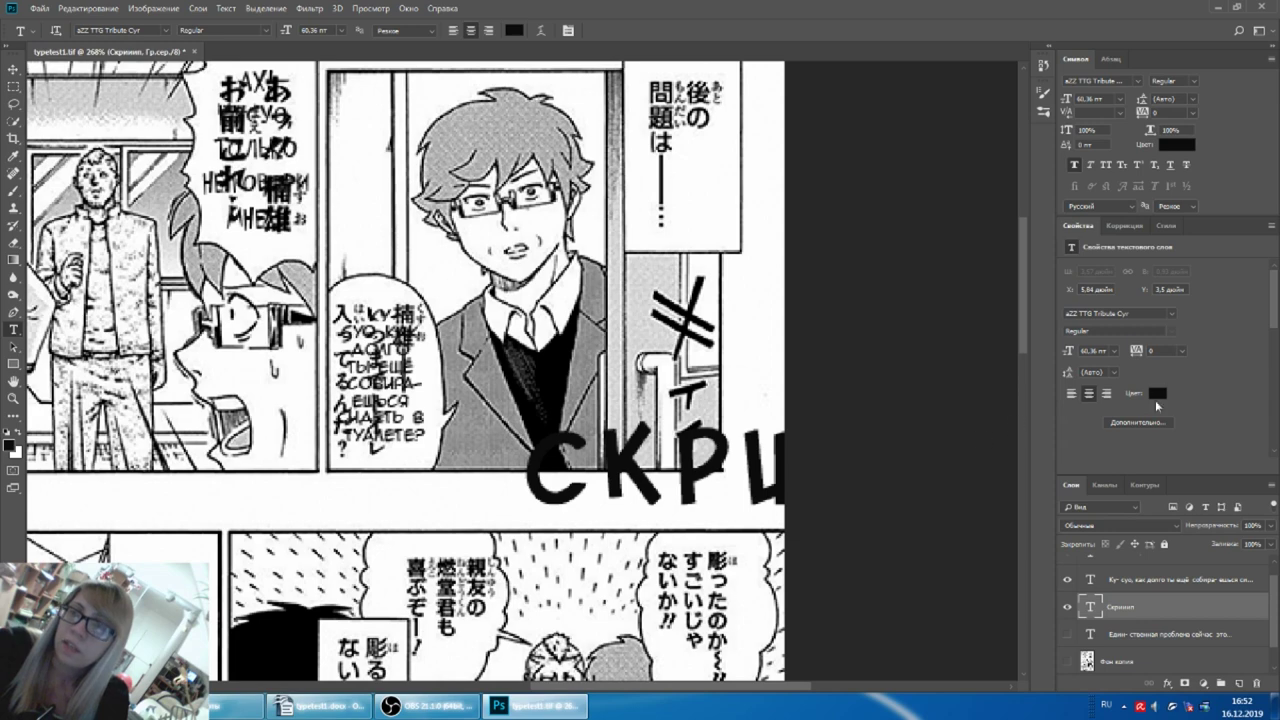
click(1172, 146)
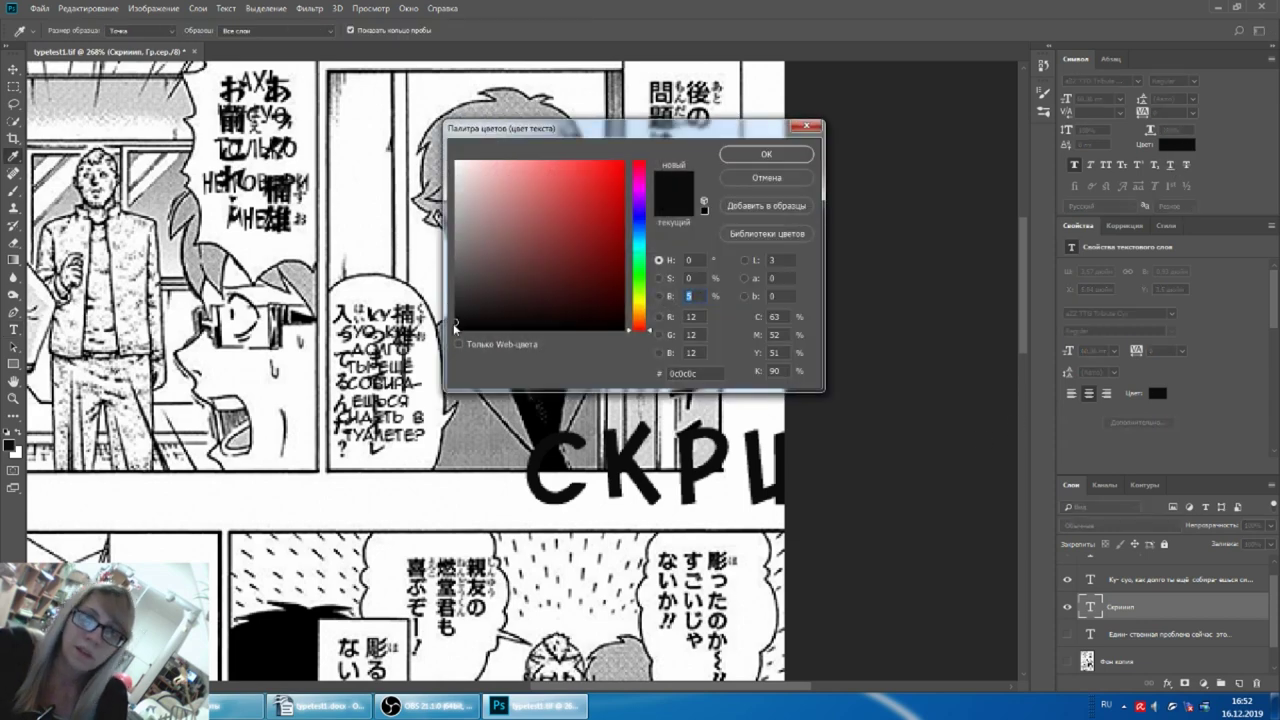
Step: Change the text colour from 0c0c0c to pure black 000000
click(455, 329)
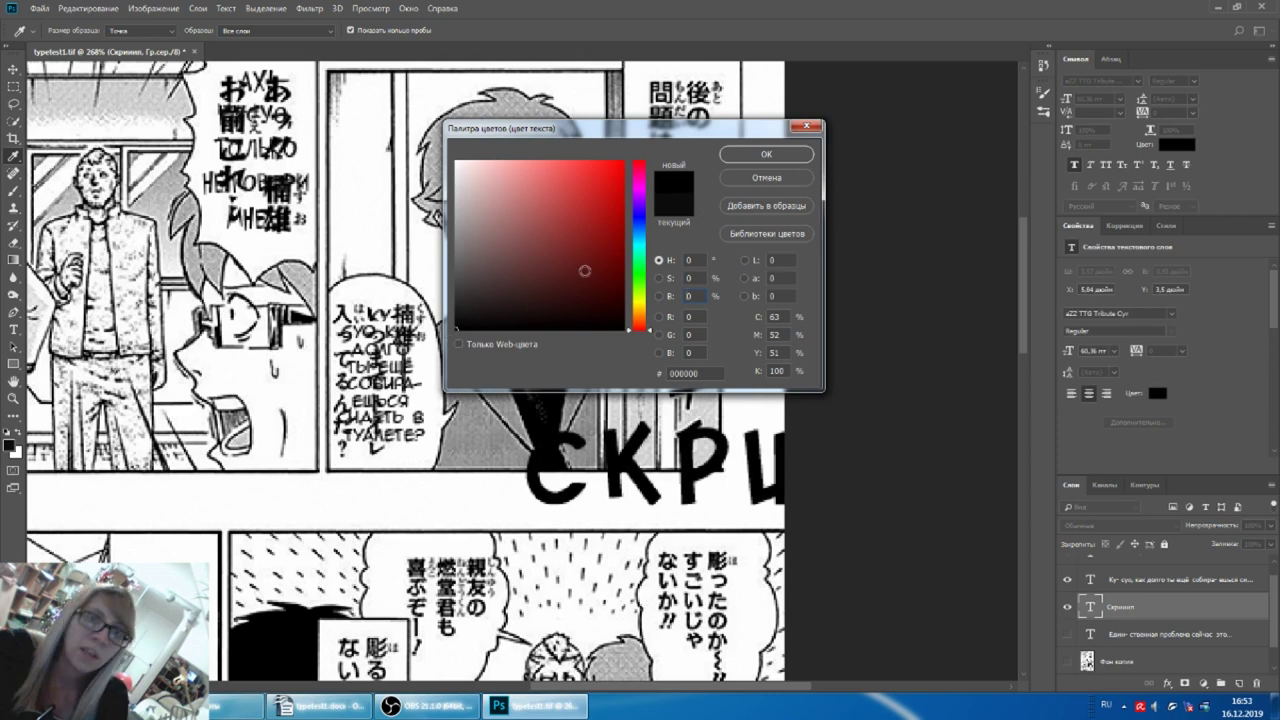
double_click(705, 374)
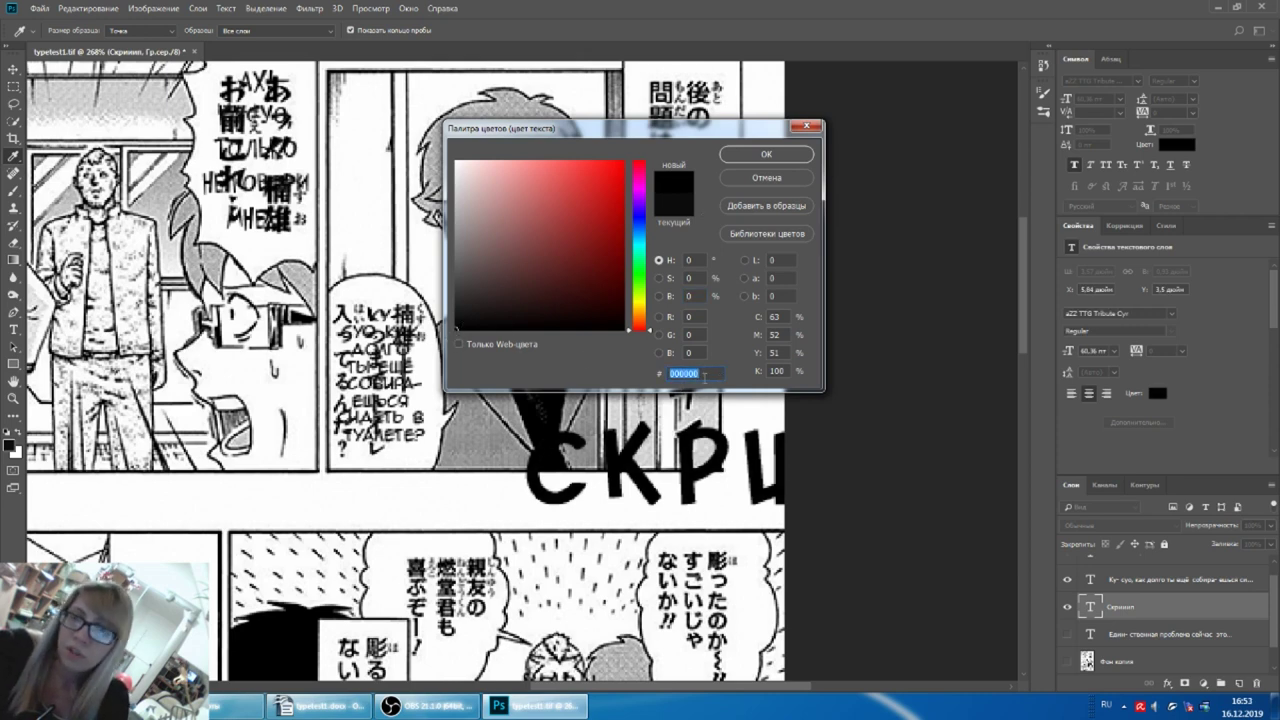
click(775, 152)
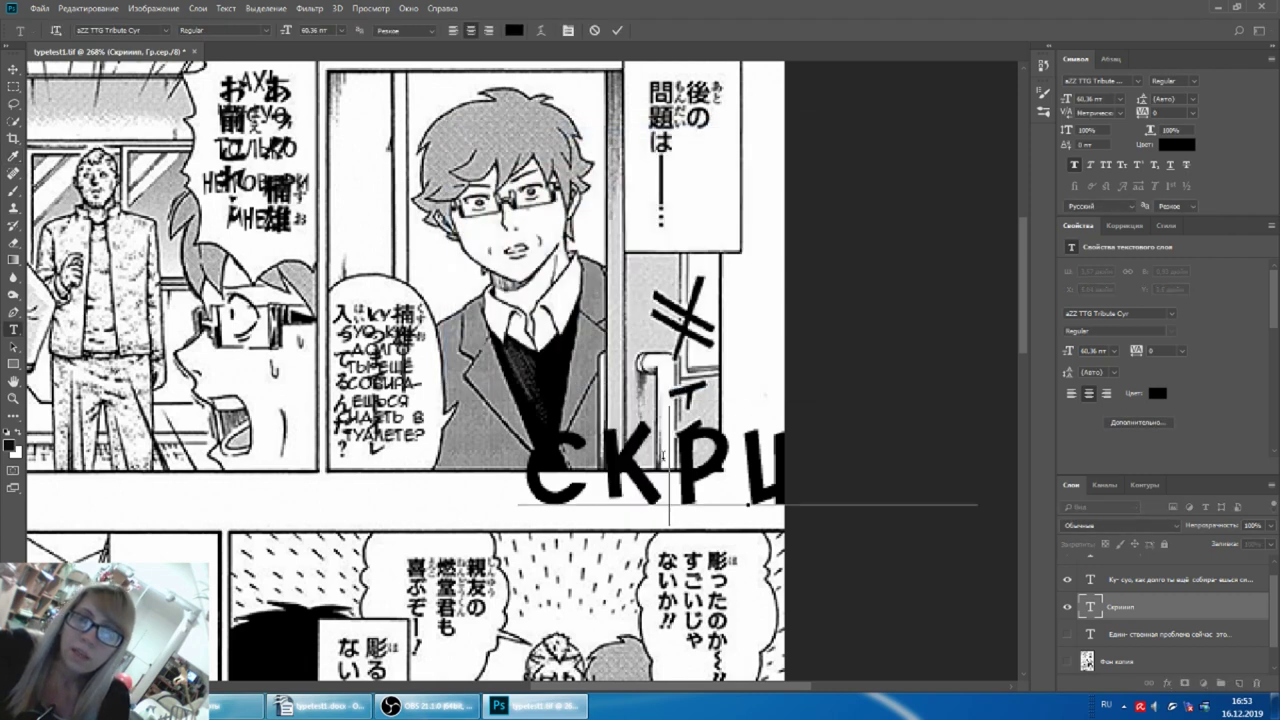
Step: Discard the stray empty text box and shrink 'СКРИИИП' to roughly 32 pt
drag(784, 307, 731, 216)
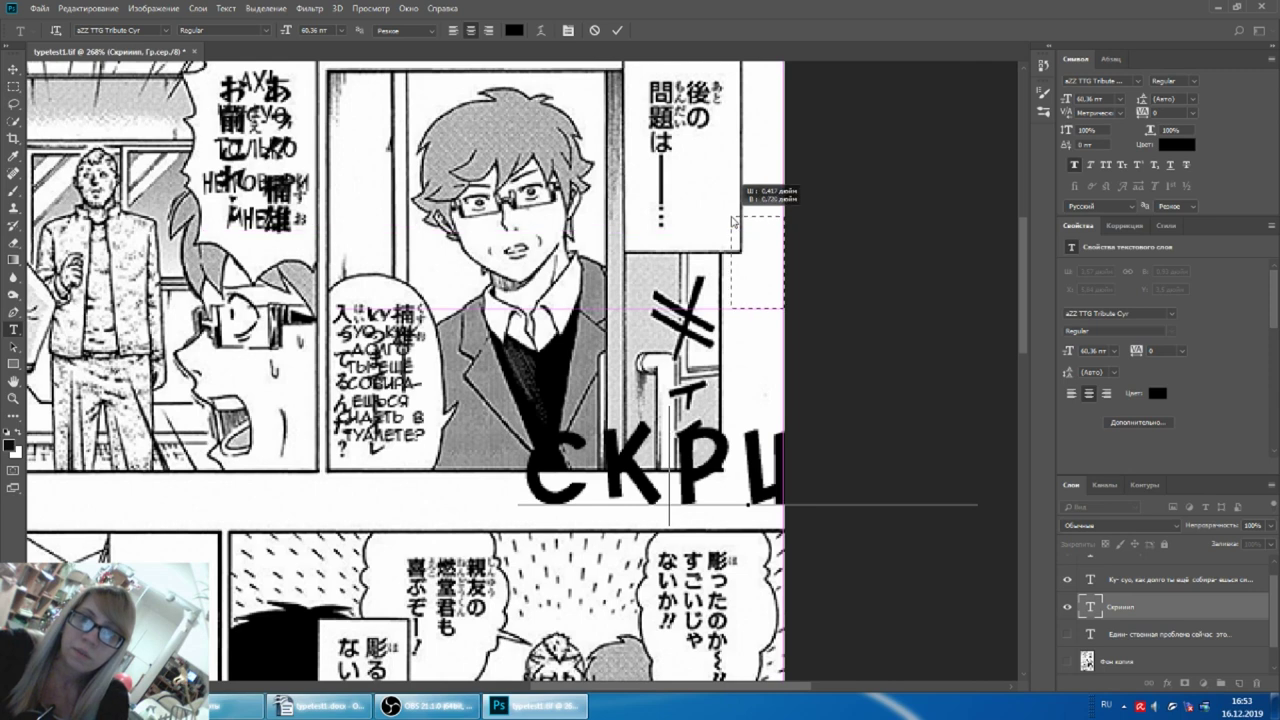
key(Escape)
click(734, 410)
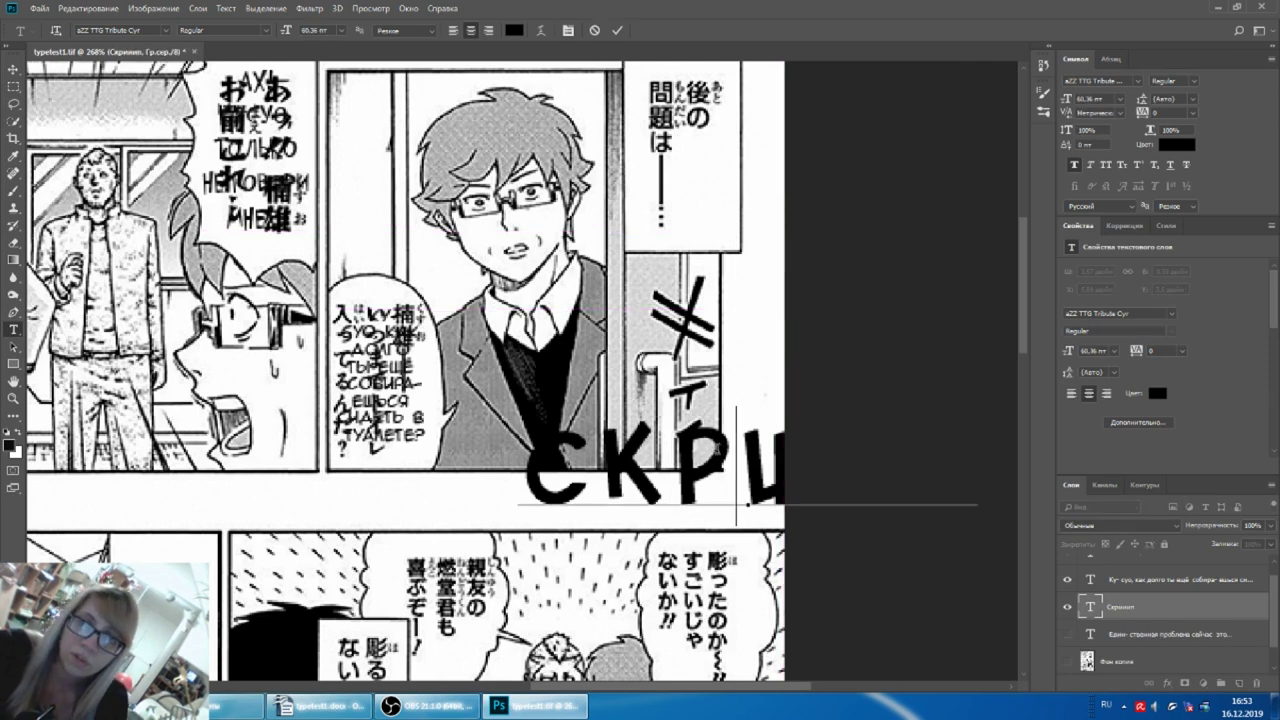
drag(806, 266, 846, 303)
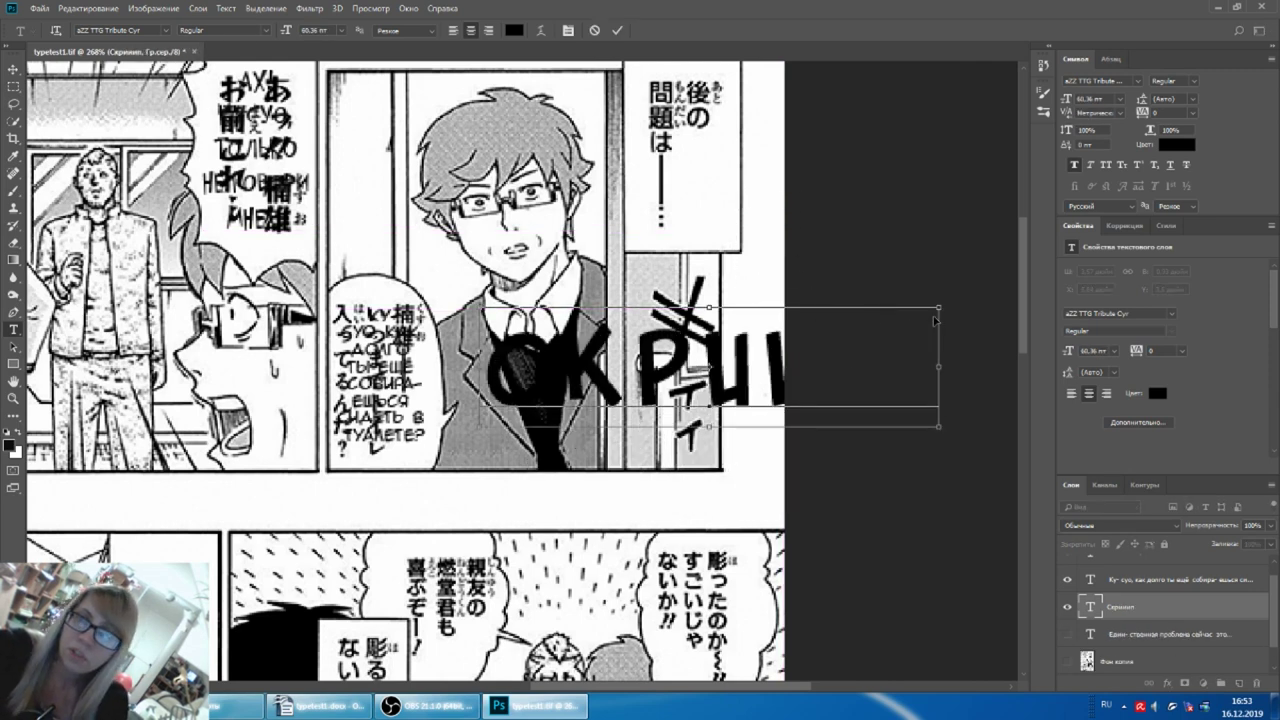
drag(938, 309, 720, 386)
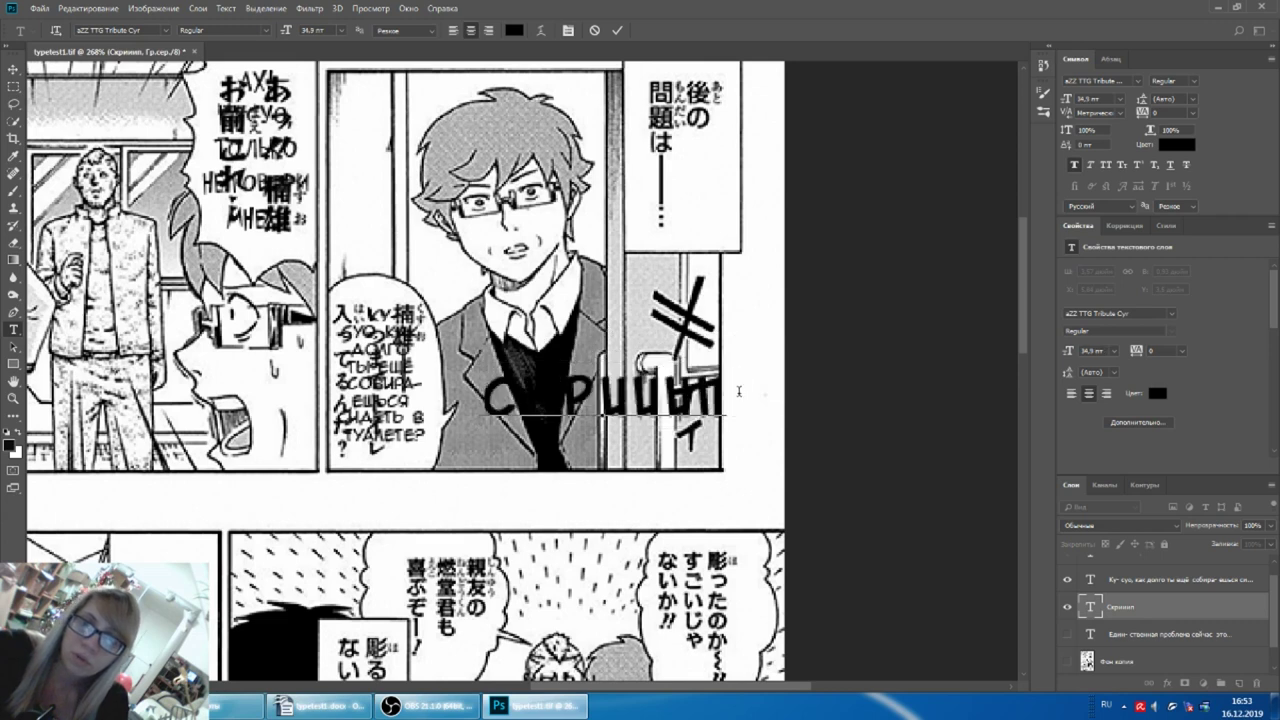
Step: Rotate 'СКРИИИП' diagonally and position it on the Japanese door sound effect
mouse_move(736, 358)
mouse_down()
mouse_move(744, 468)
mouse_move(676, 534)
mouse_up()
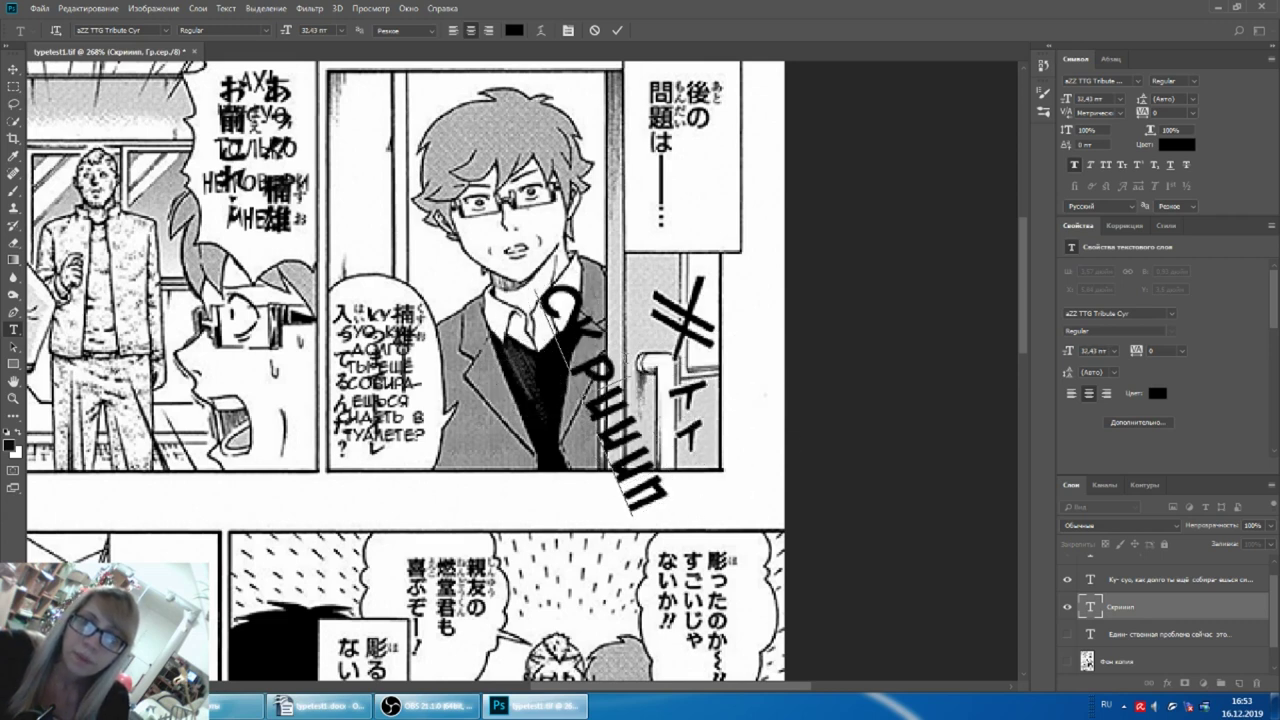
drag(715, 336, 800, 301)
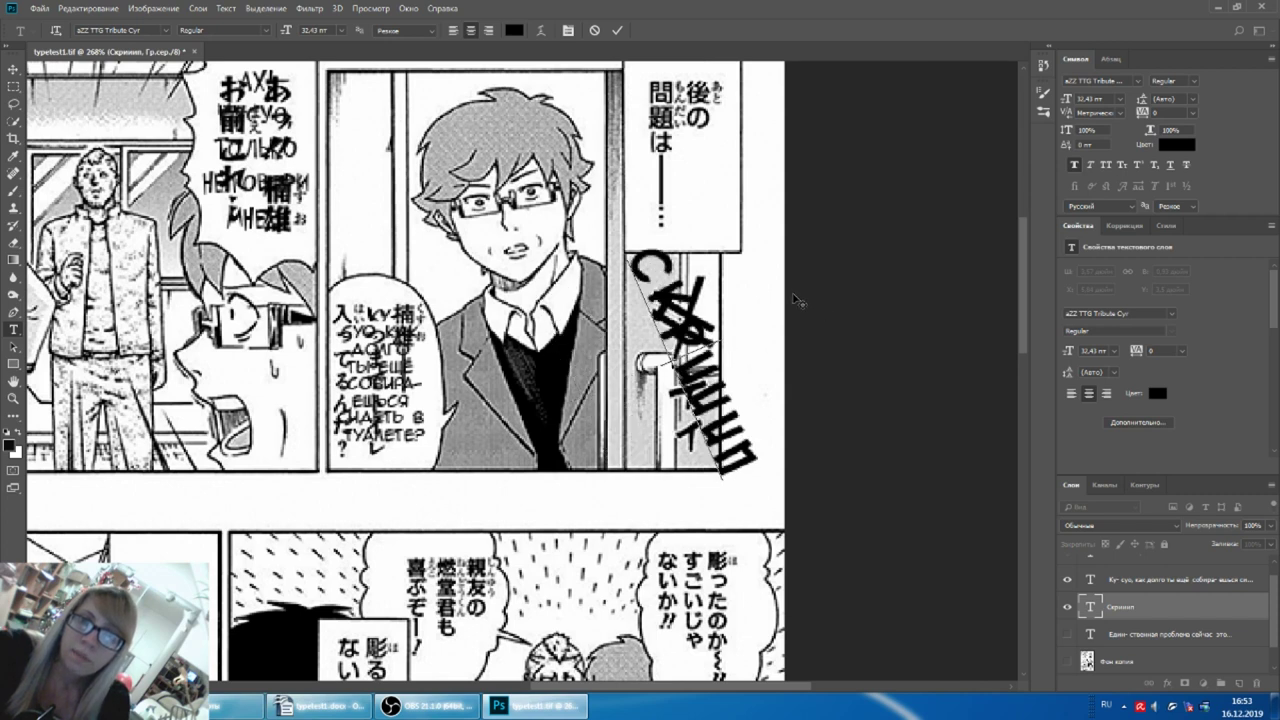
key(Return)
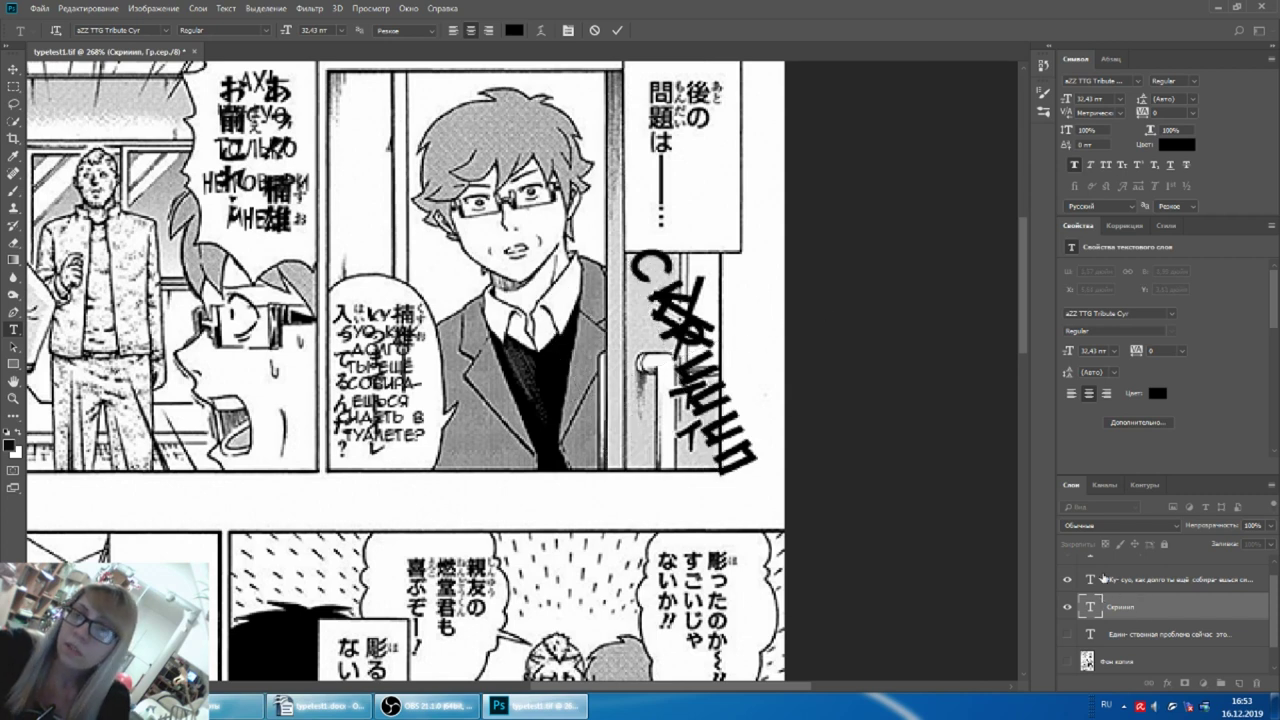
click(662, 352)
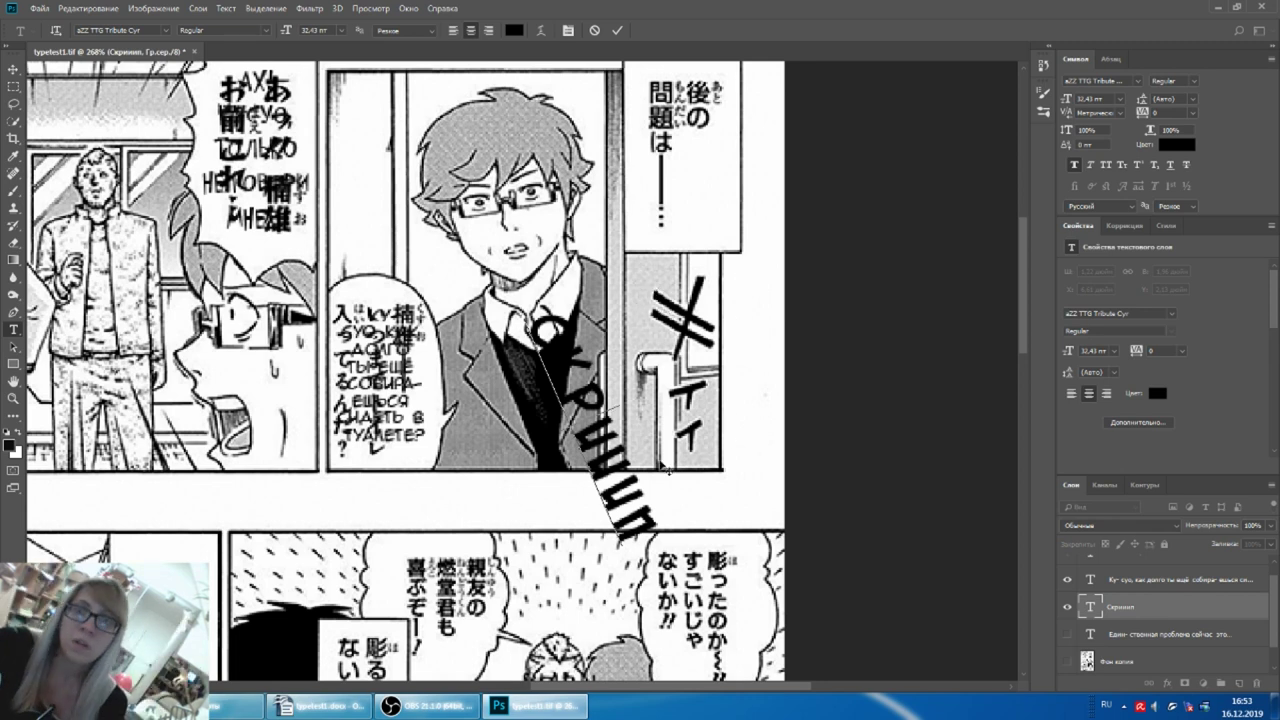
drag(683, 385, 725, 375)
click(1148, 609)
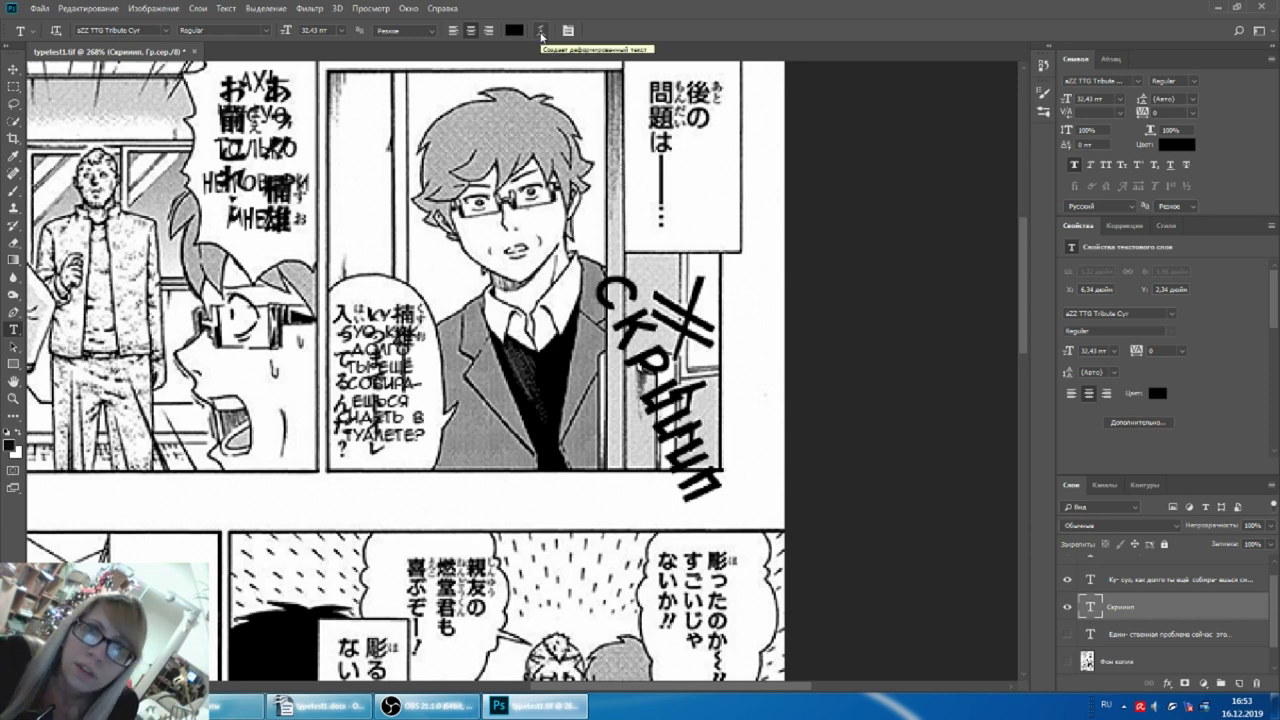
Step: Accept removing faux bold from the creak SFX so its Warp Text settings appear
click(541, 36)
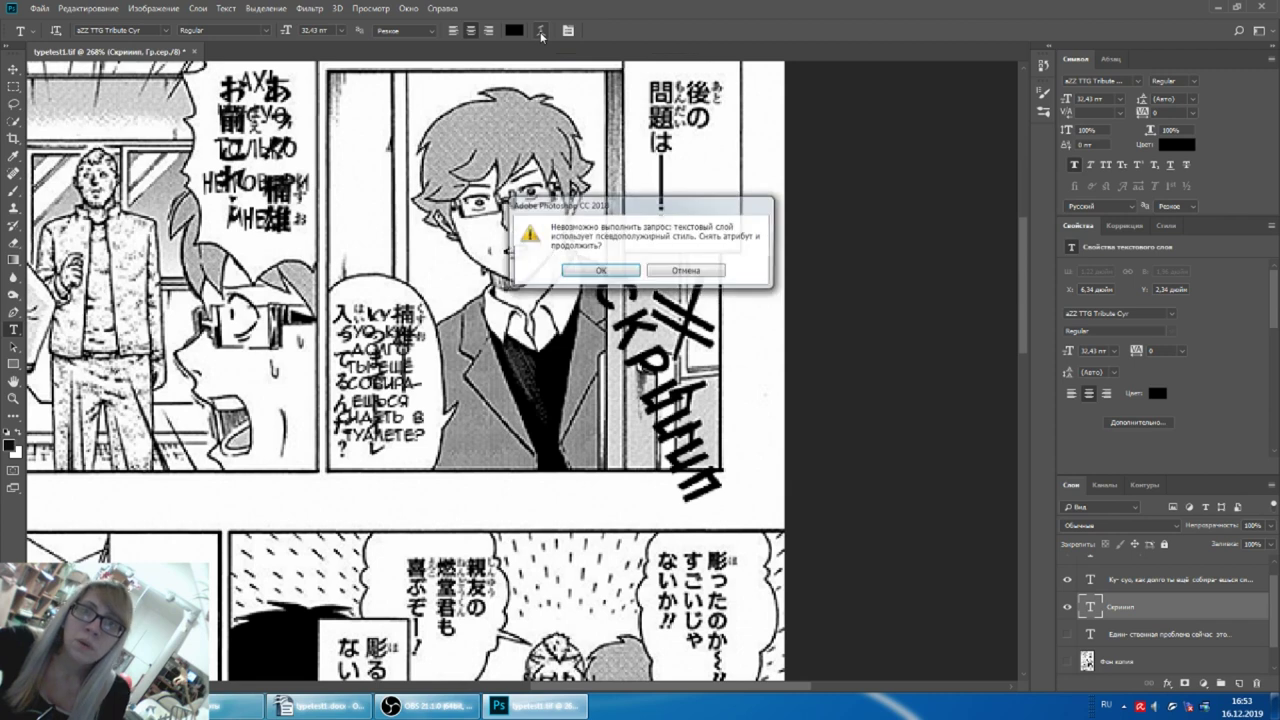
drag(619, 206, 440, 150)
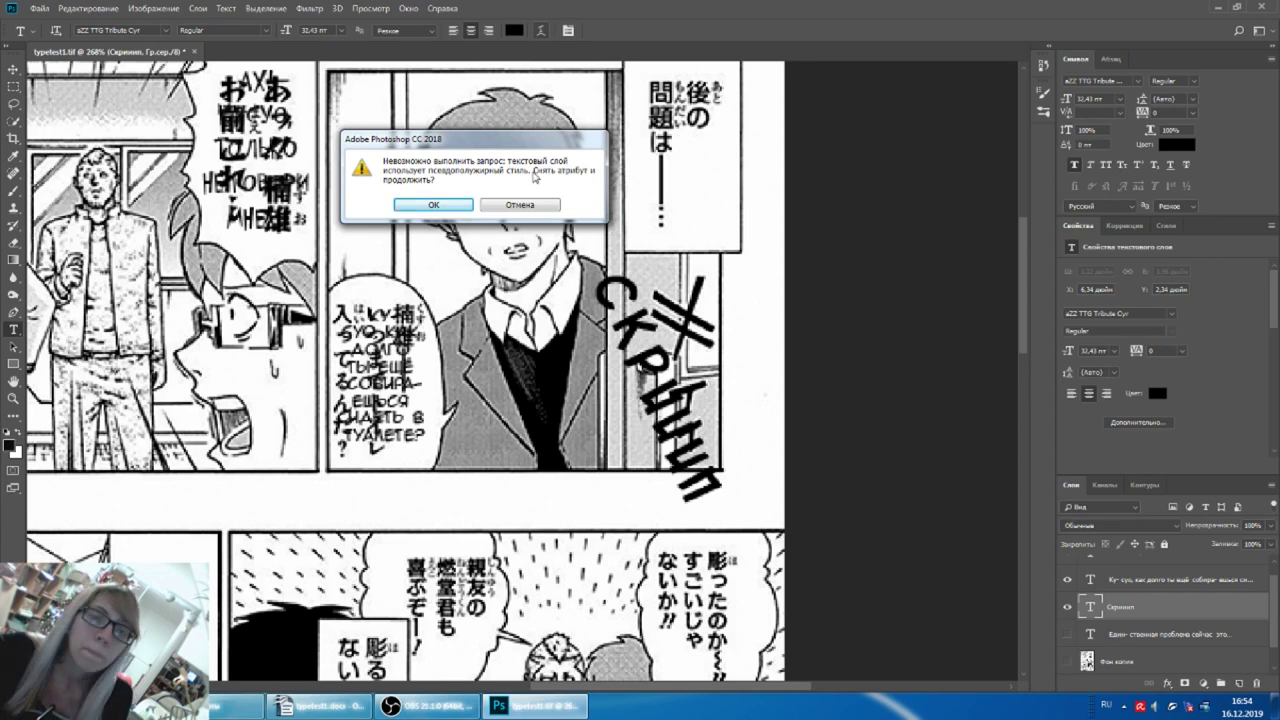
click(436, 205)
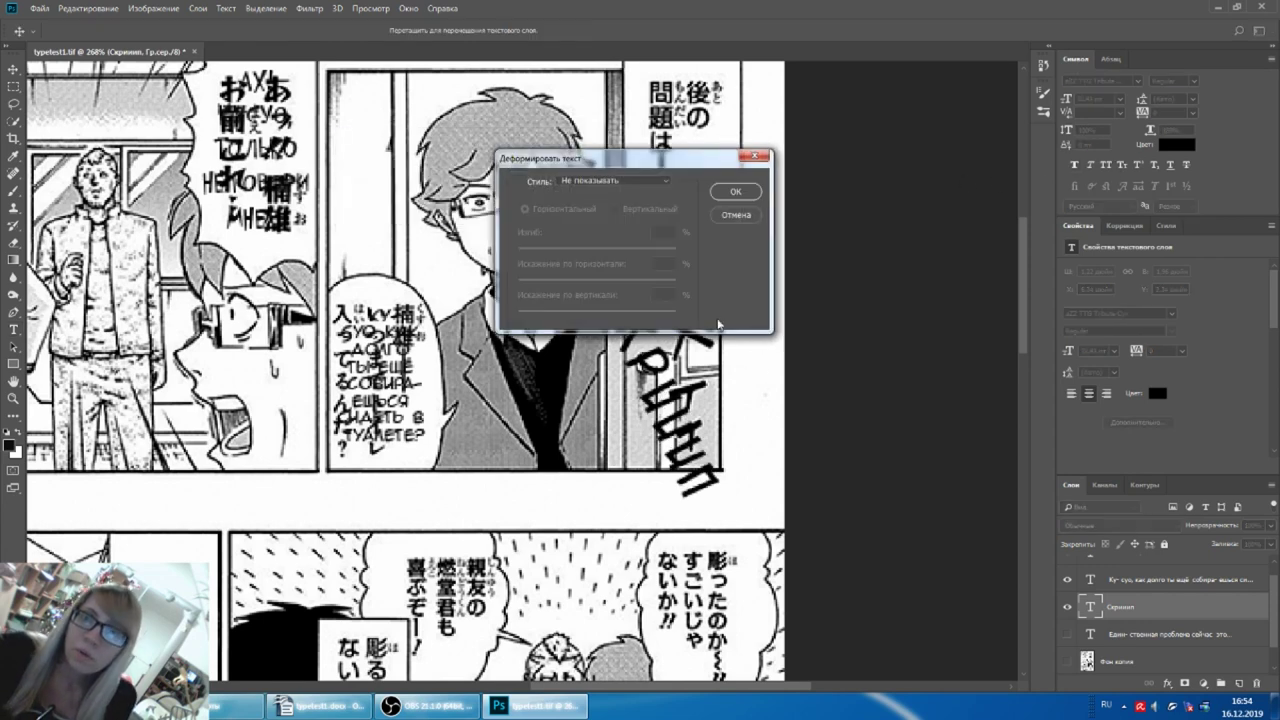
Step: Apply an Arc warp with 0 bend to СКРИИИП and rotate it horizontal
drag(650, 169, 307, 169)
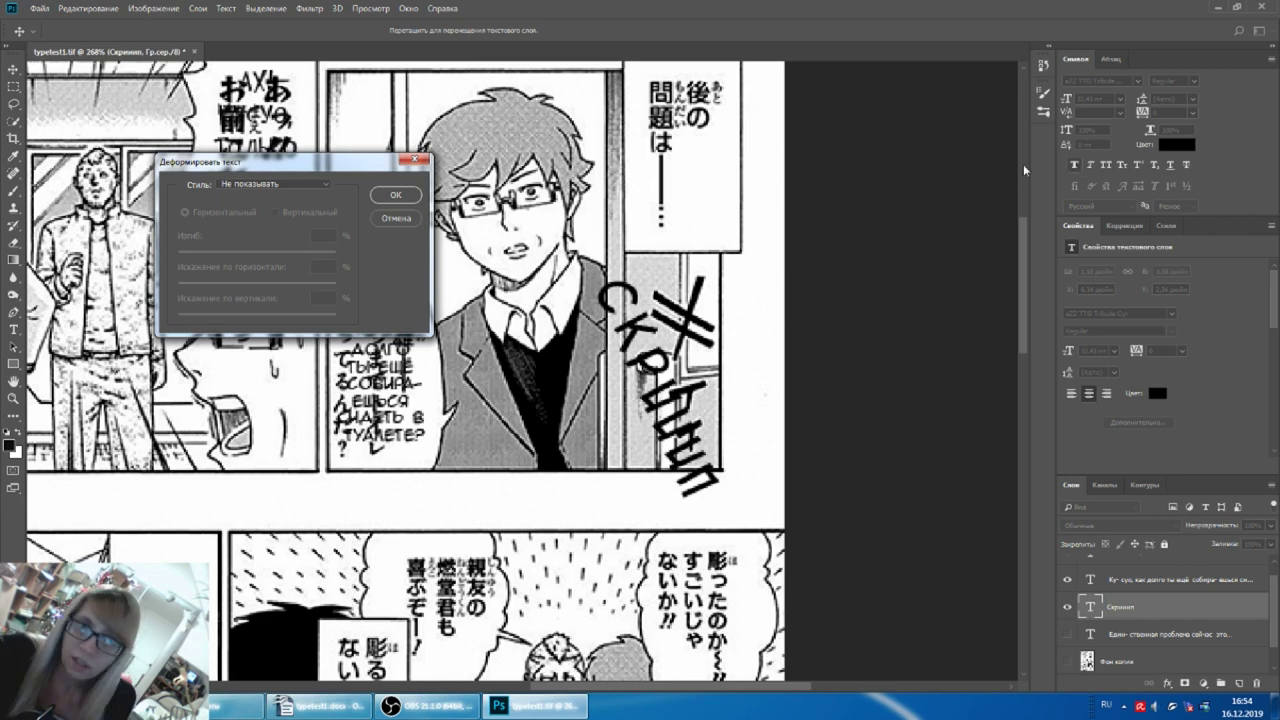
click(309, 187)
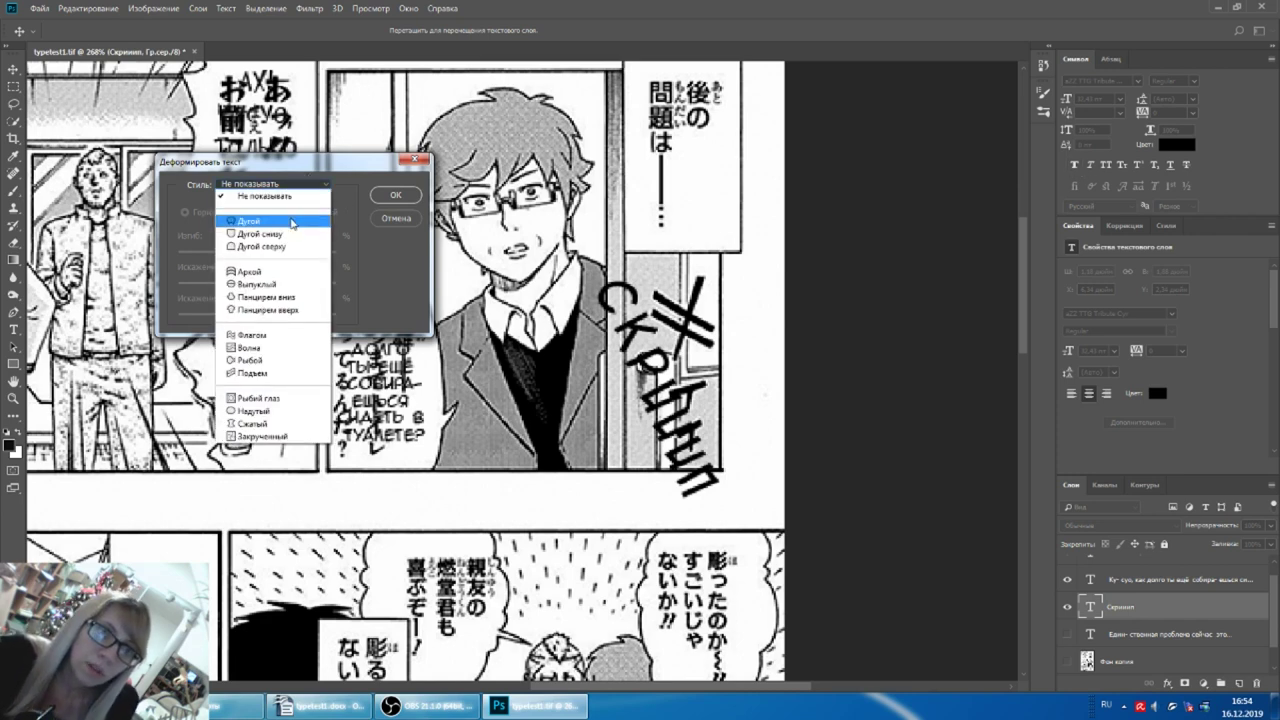
click(260, 220)
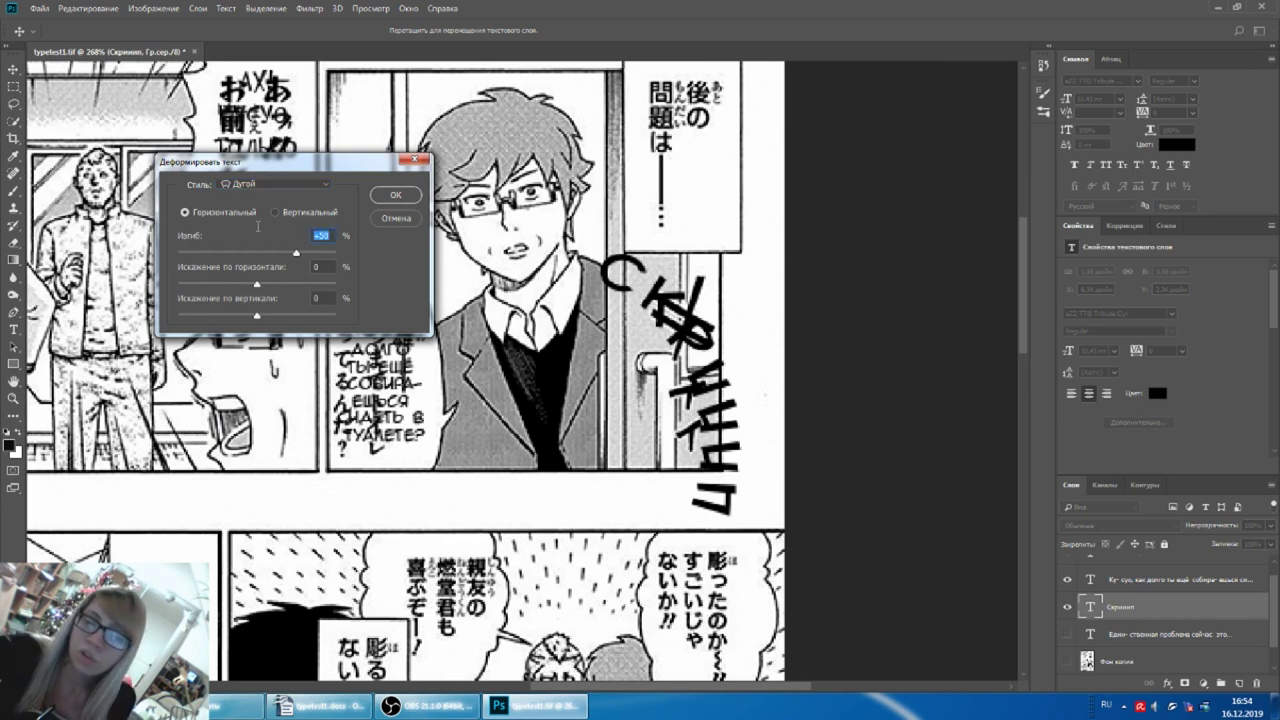
text(0)
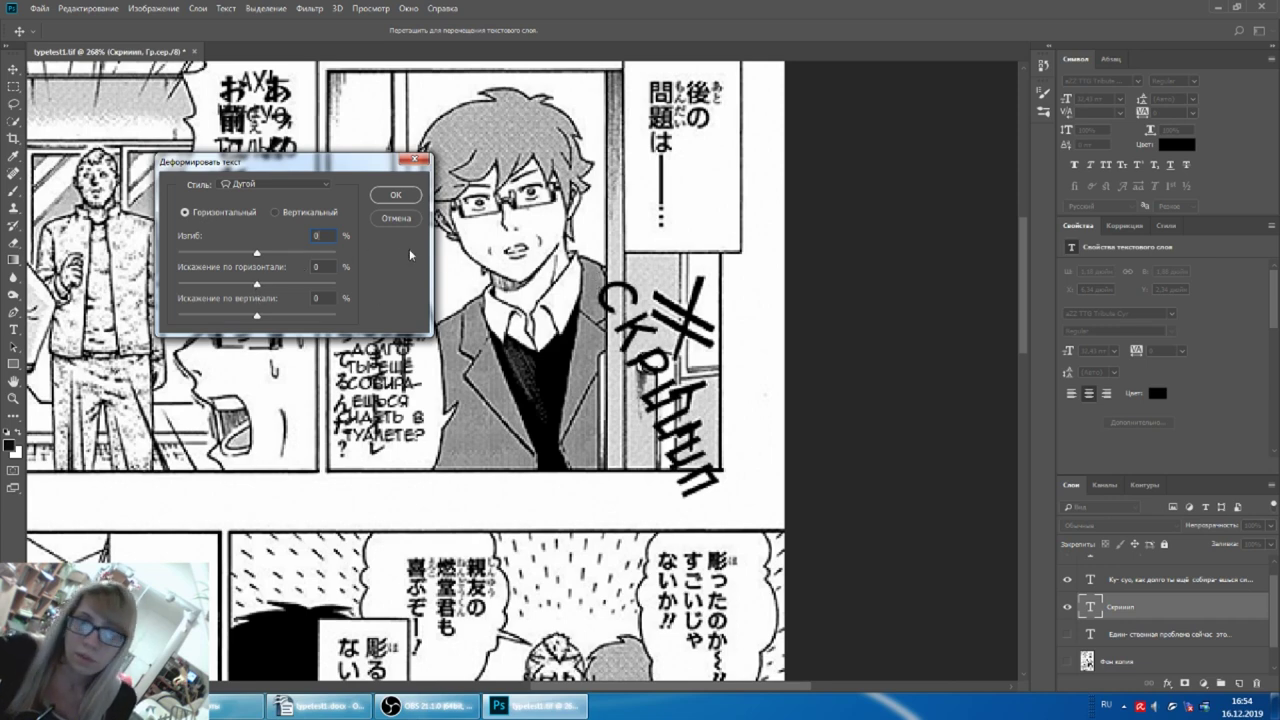
click(395, 194)
drag(810, 391, 765, 268)
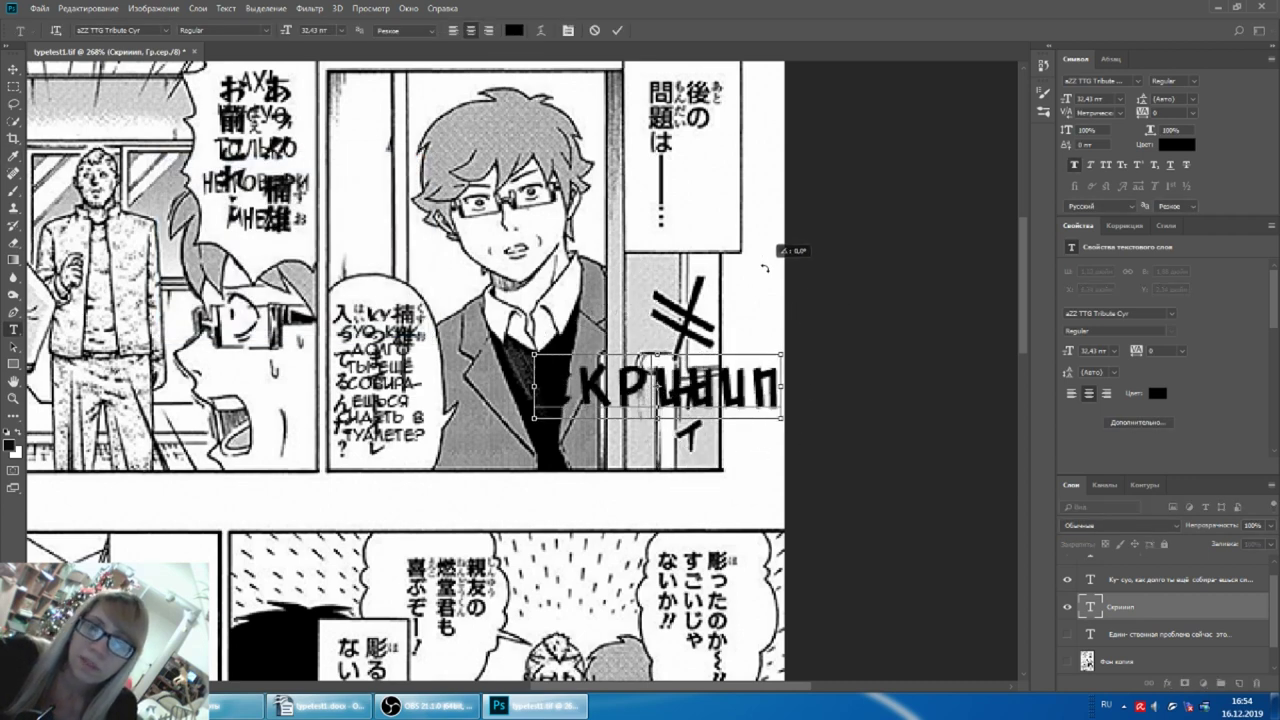
Step: Commit the rotation and reapply the Arc warp with 0 bend, dropping faux bold
key(Return)
click(538, 34)
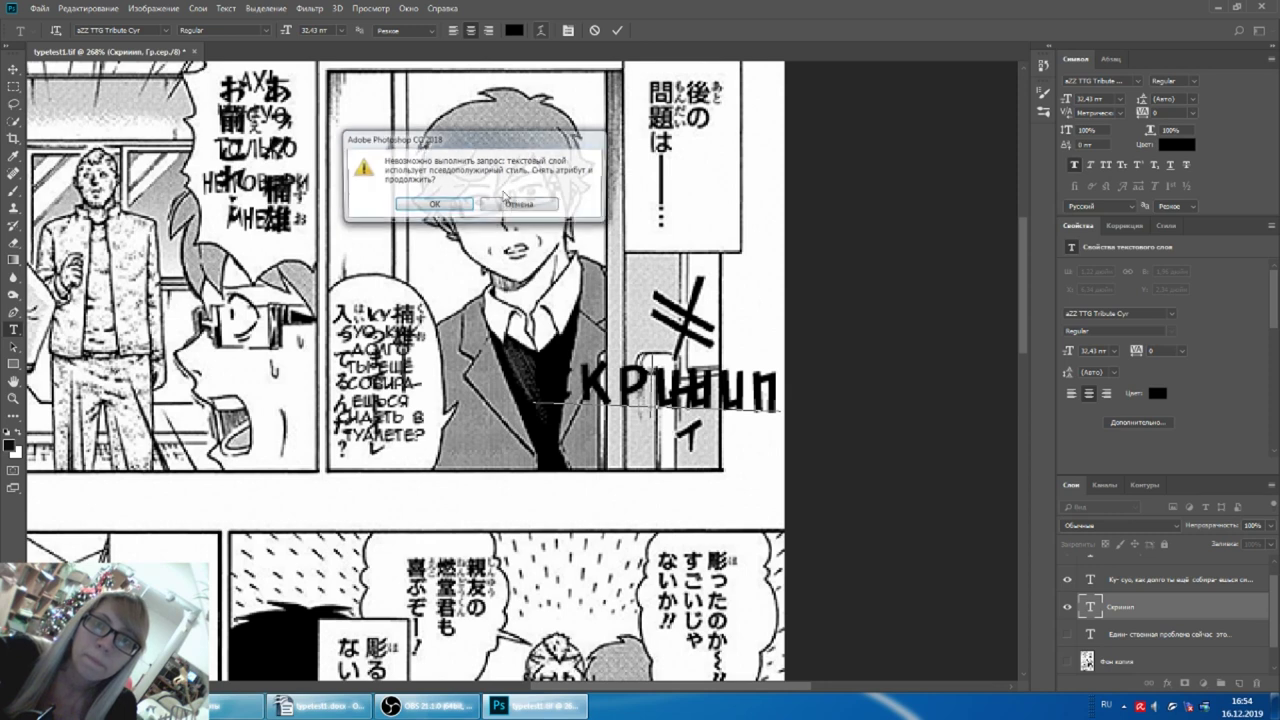
click(425, 210)
click(305, 189)
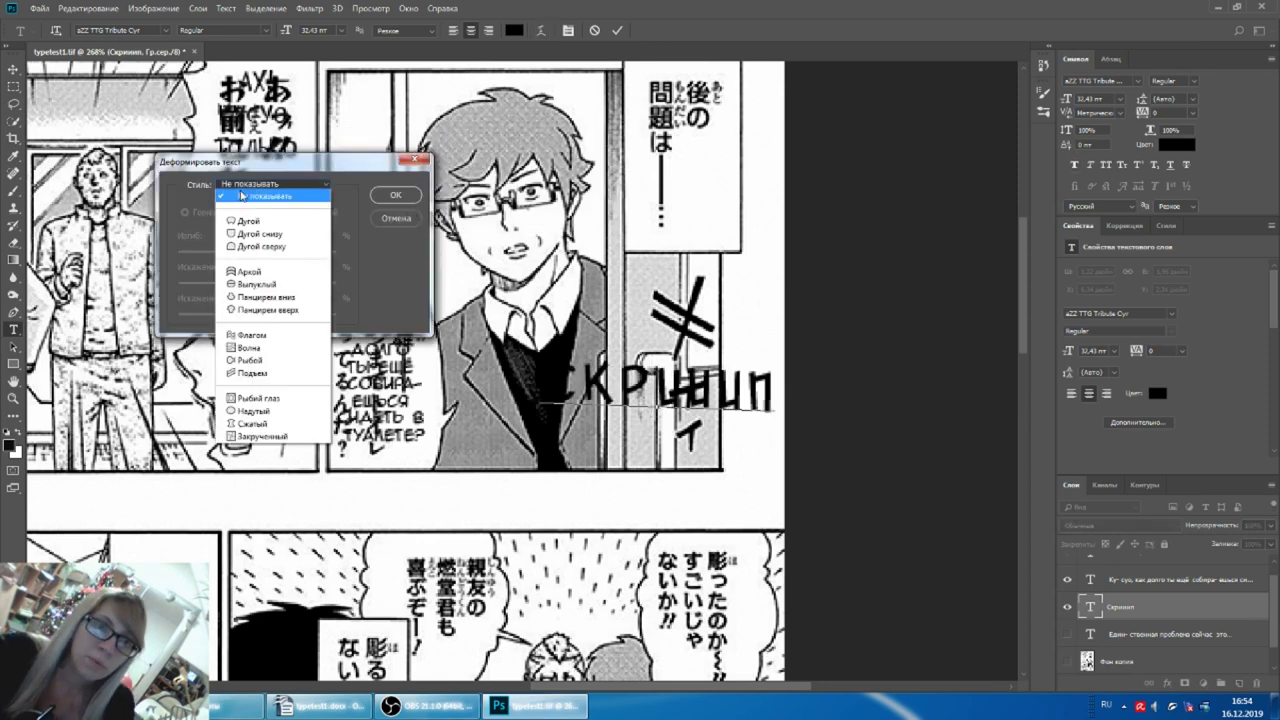
click(242, 221)
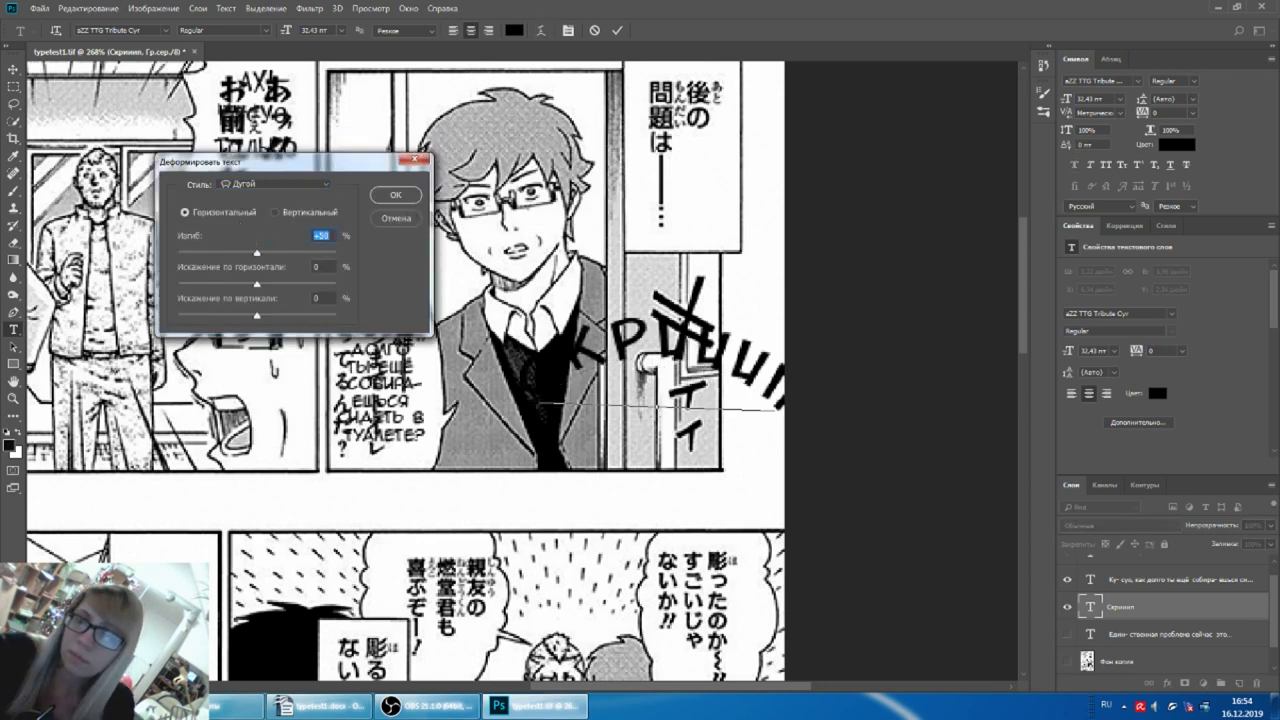
text(0)
Step: Set about -82% horizontal distortion so the letters taper rightward, and commit
mouse_move(257, 284)
mouse_down()
mouse_move(314, 285)
mouse_move(197, 287)
mouse_move(273, 285)
mouse_move(196, 319)
mouse_move(310, 316)
mouse_up()
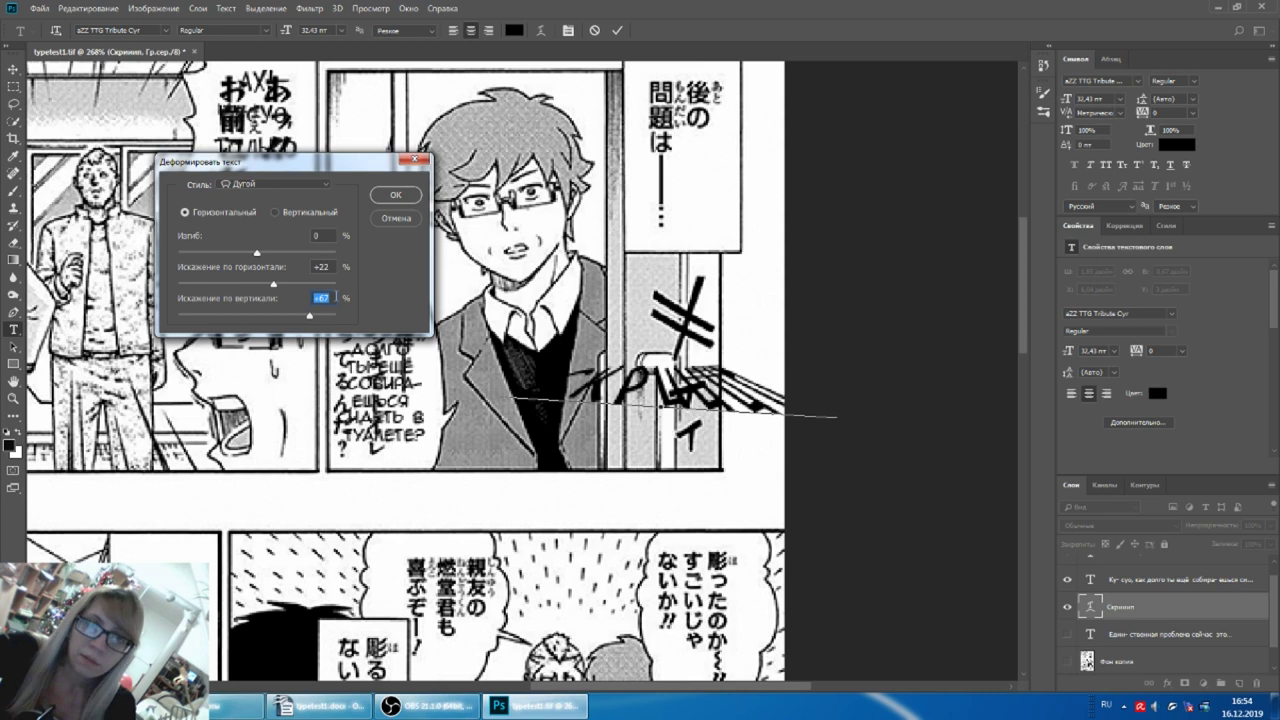
text(0)
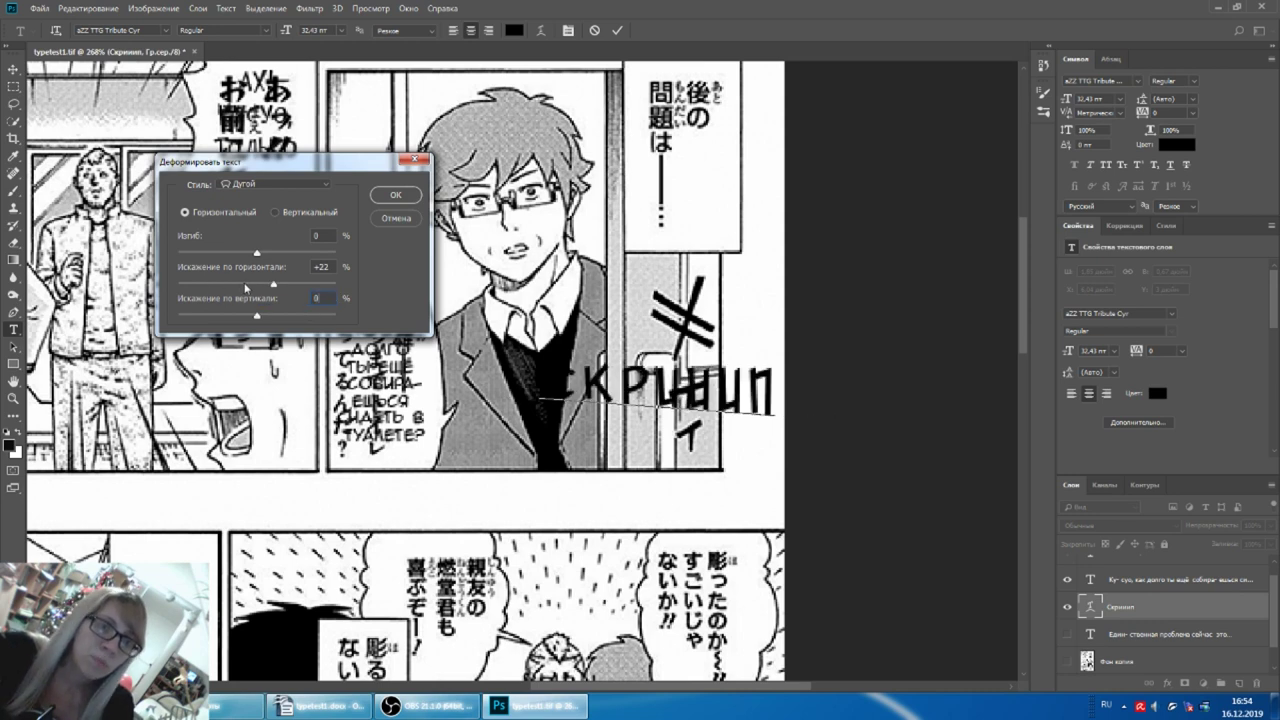
drag(247, 285, 224, 287)
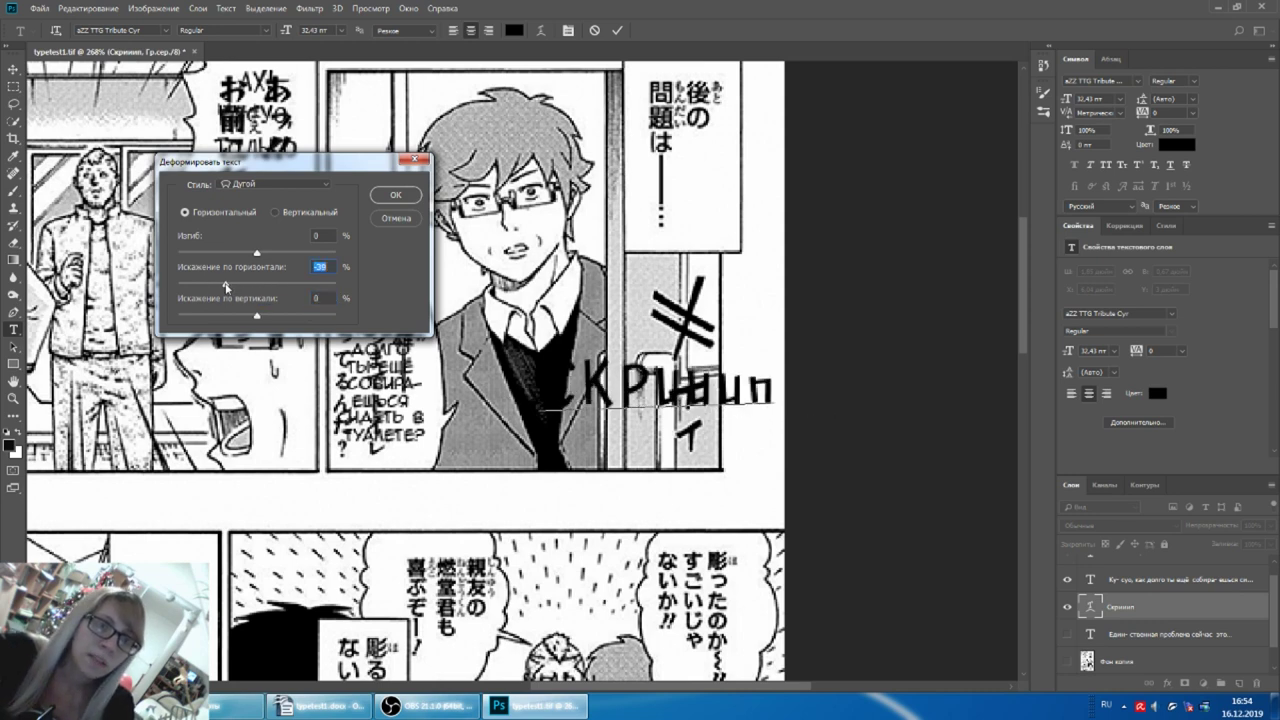
click(394, 195)
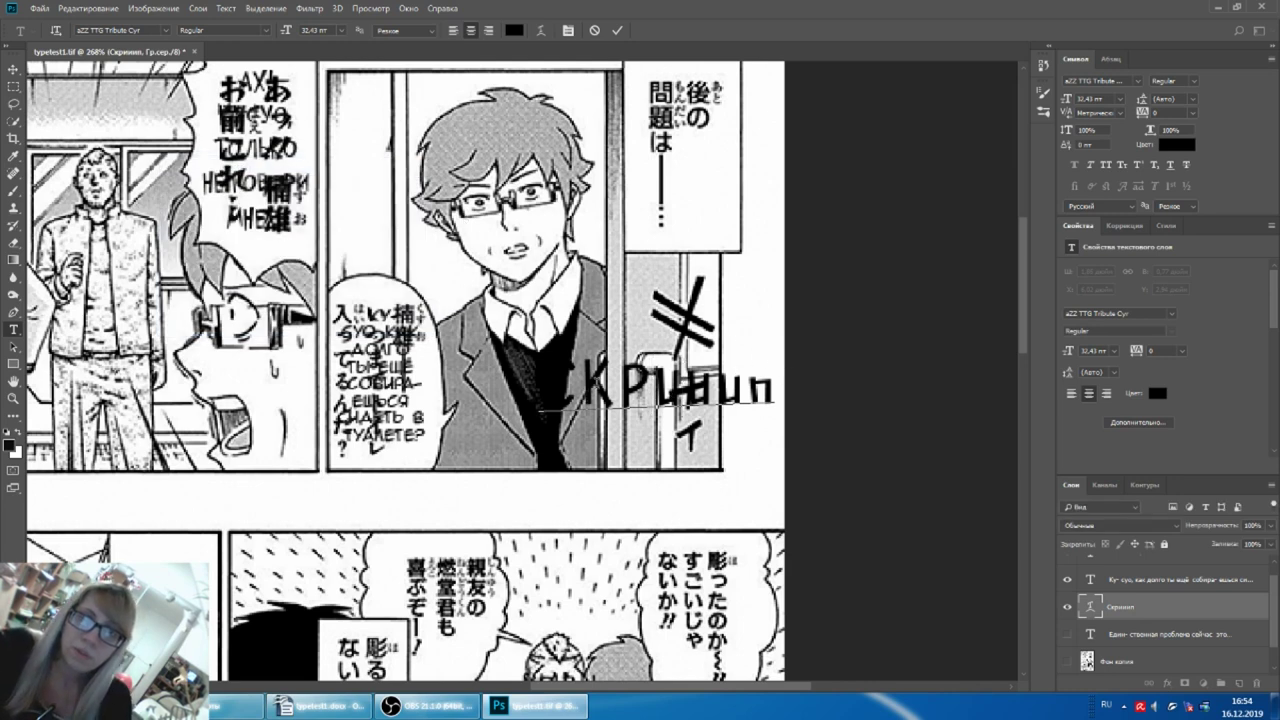
key(ctrl+Return)
key(v)
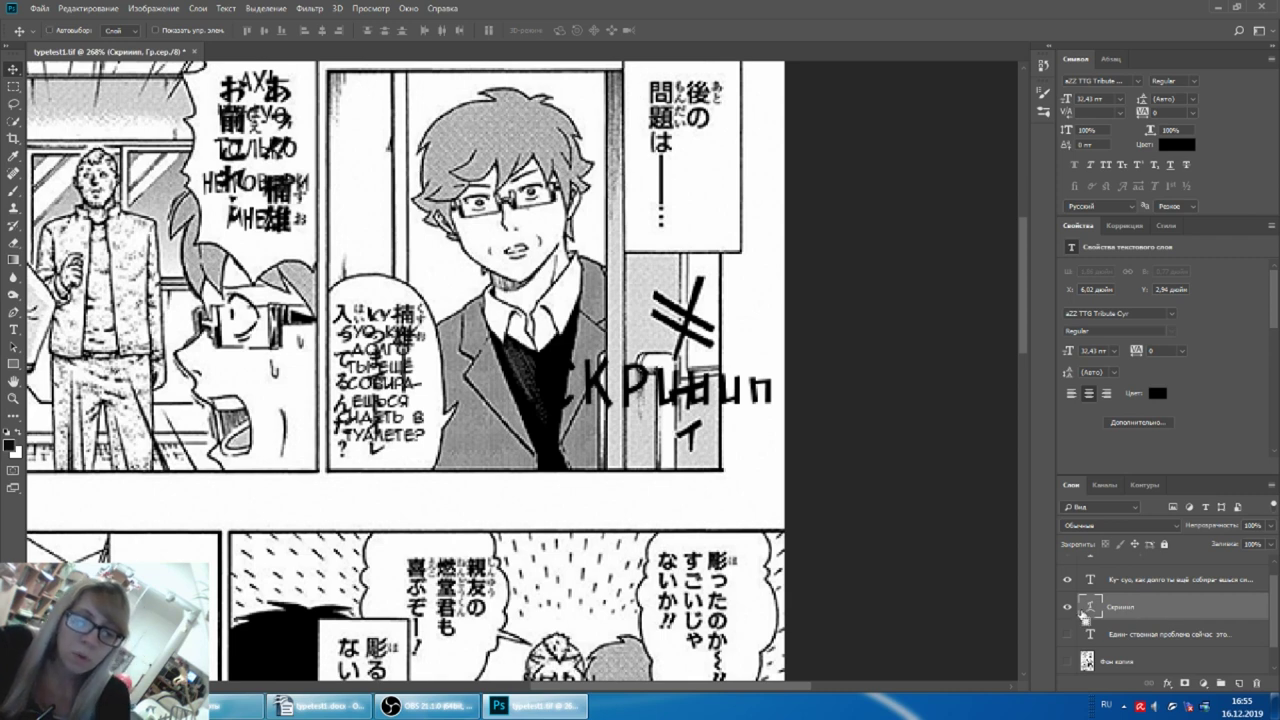
Step: Rotate the tapered СКРИИИП about 77°, stretch it and nudge it down along the door
key(ctrl+t)
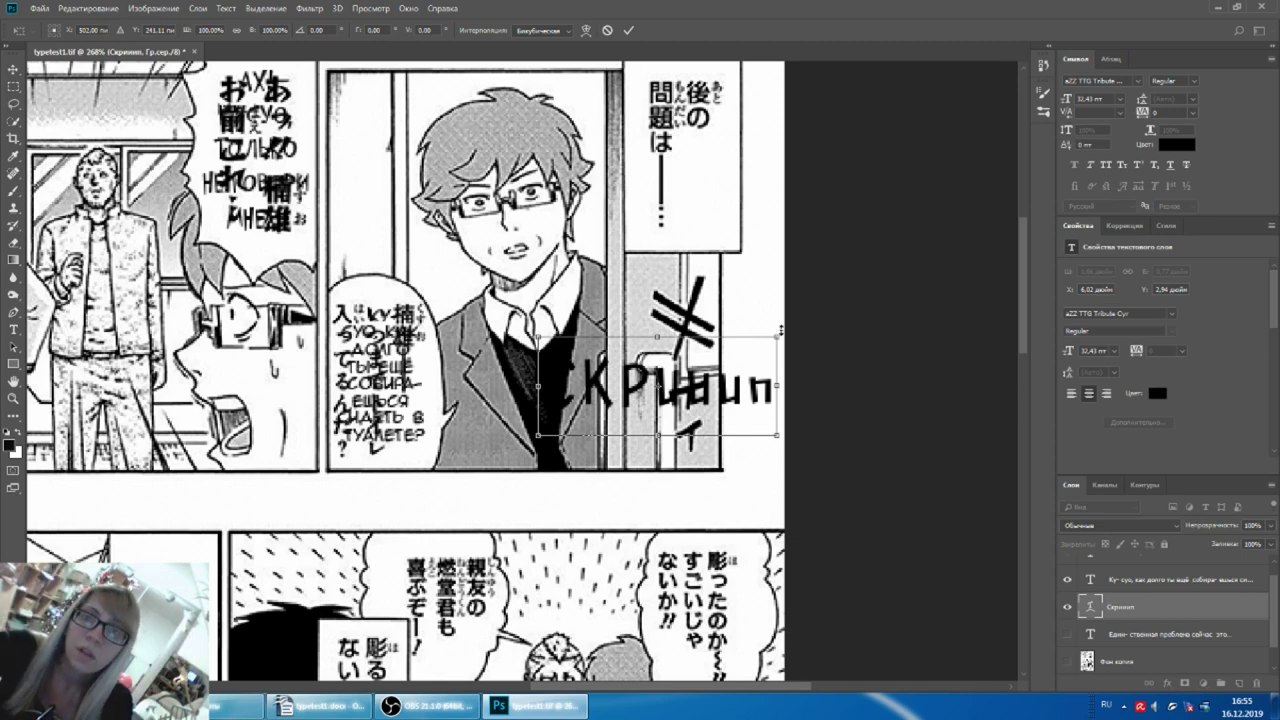
drag(790, 331, 826, 521)
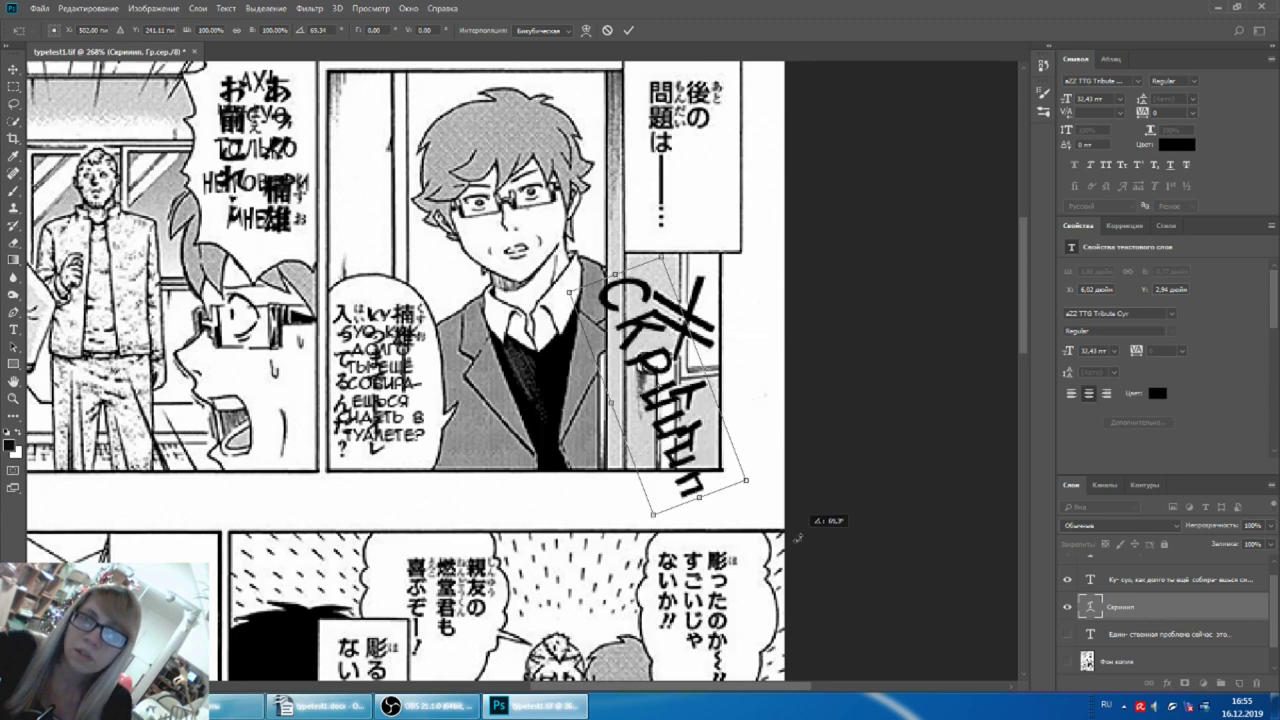
mouse_move(667, 256)
mouse_down()
mouse_move(887, 309)
mouse_move(714, 320)
mouse_move(753, 178)
mouse_move(716, 322)
mouse_move(725, 258)
mouse_up()
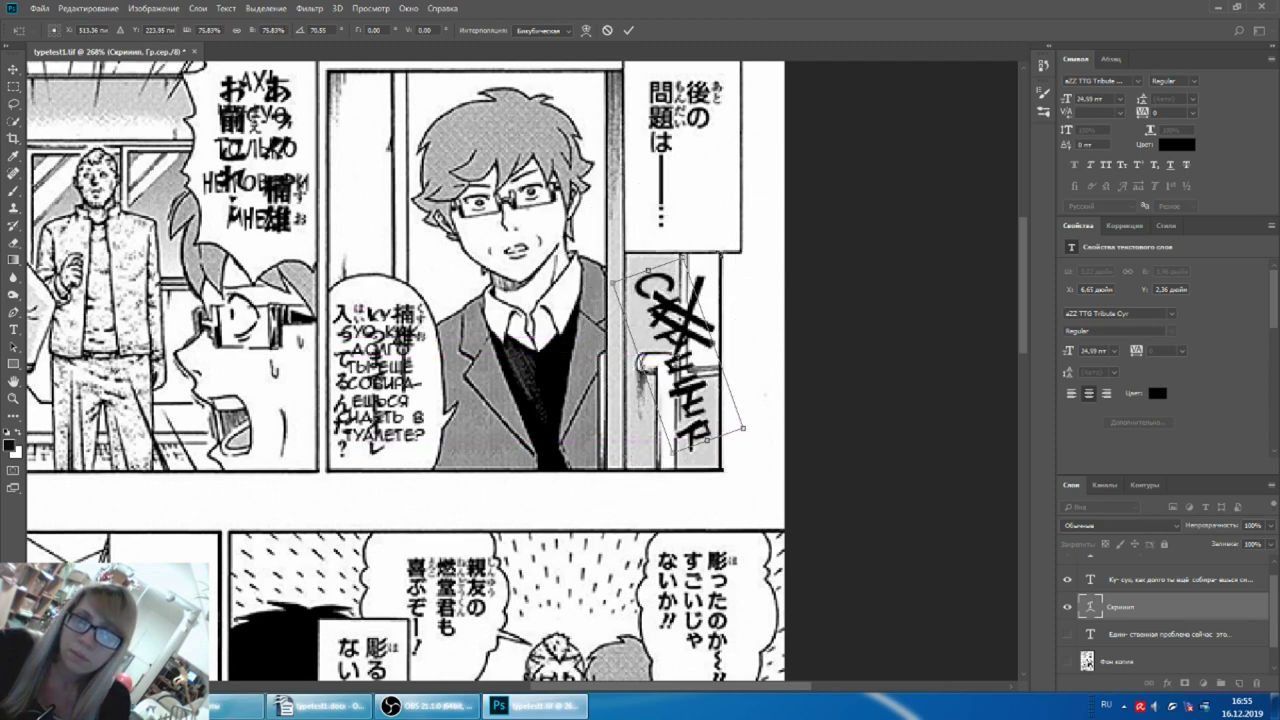
drag(725, 258, 734, 263)
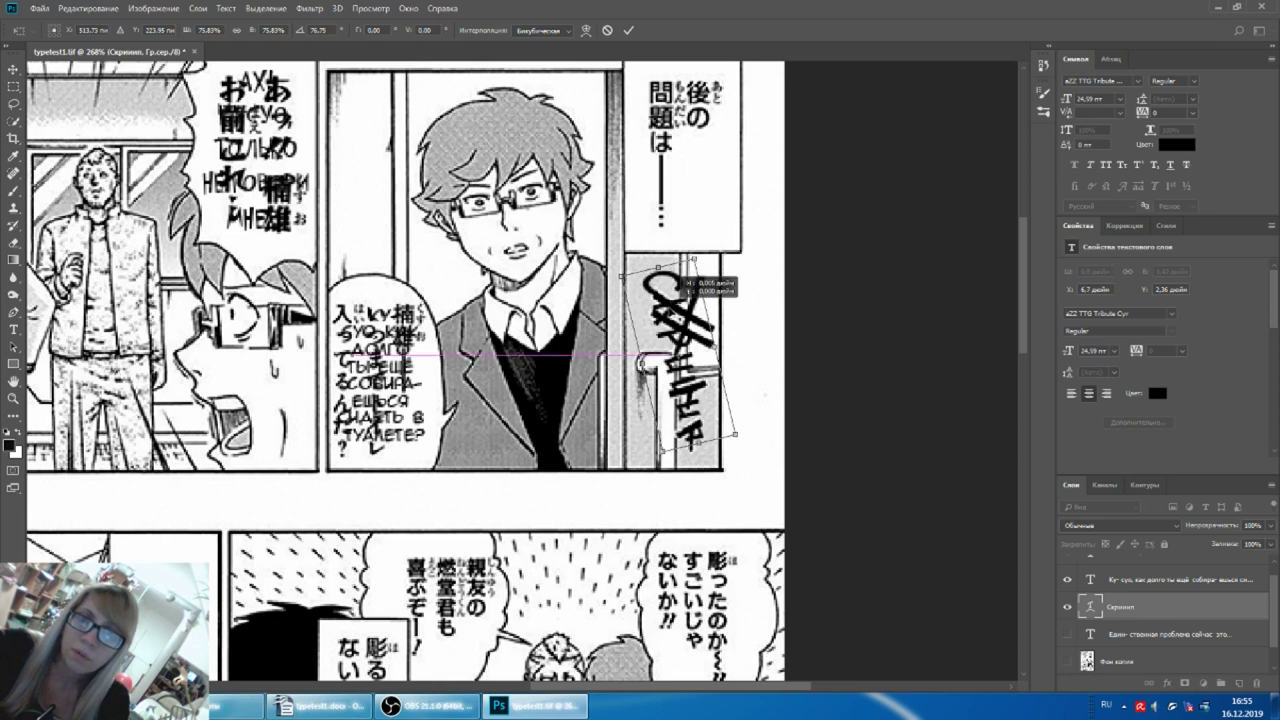
drag(642, 362, 642, 368)
key(Return)
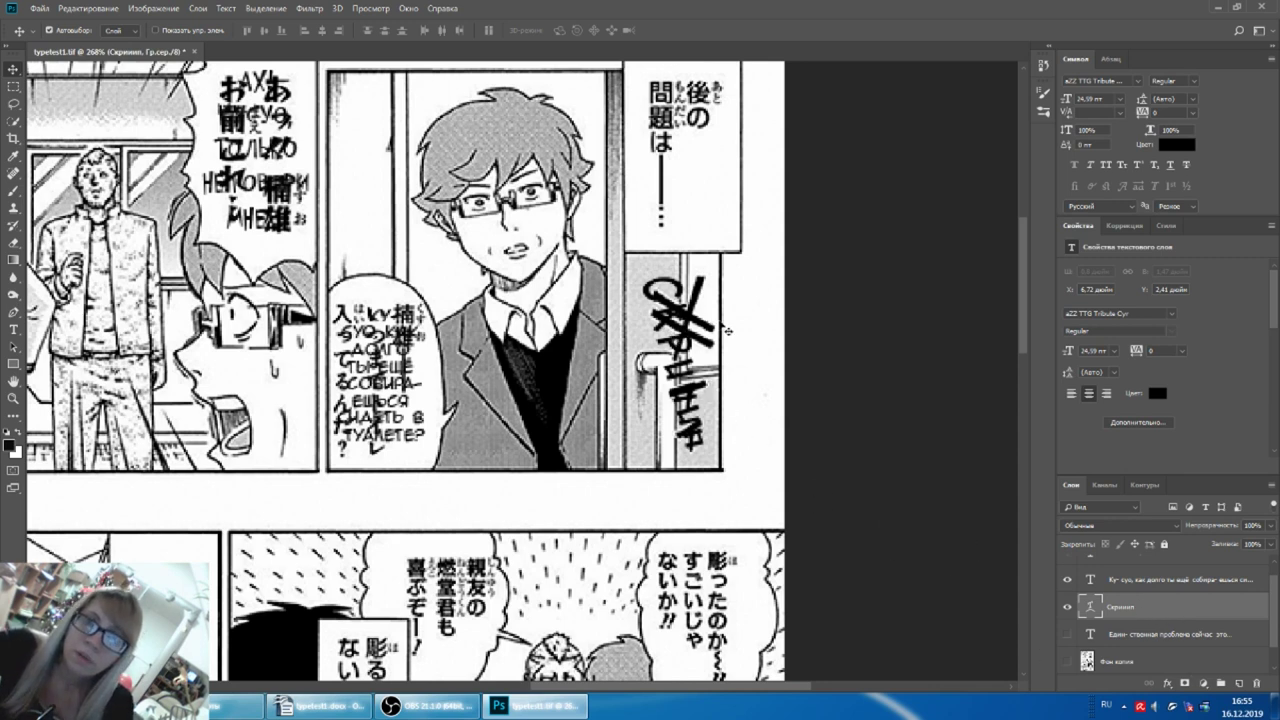
Step: Show the Фон копия layer and scale the door SFX up to about 41 pt
scroll(1116, 653, down, 1)
click(1066, 634)
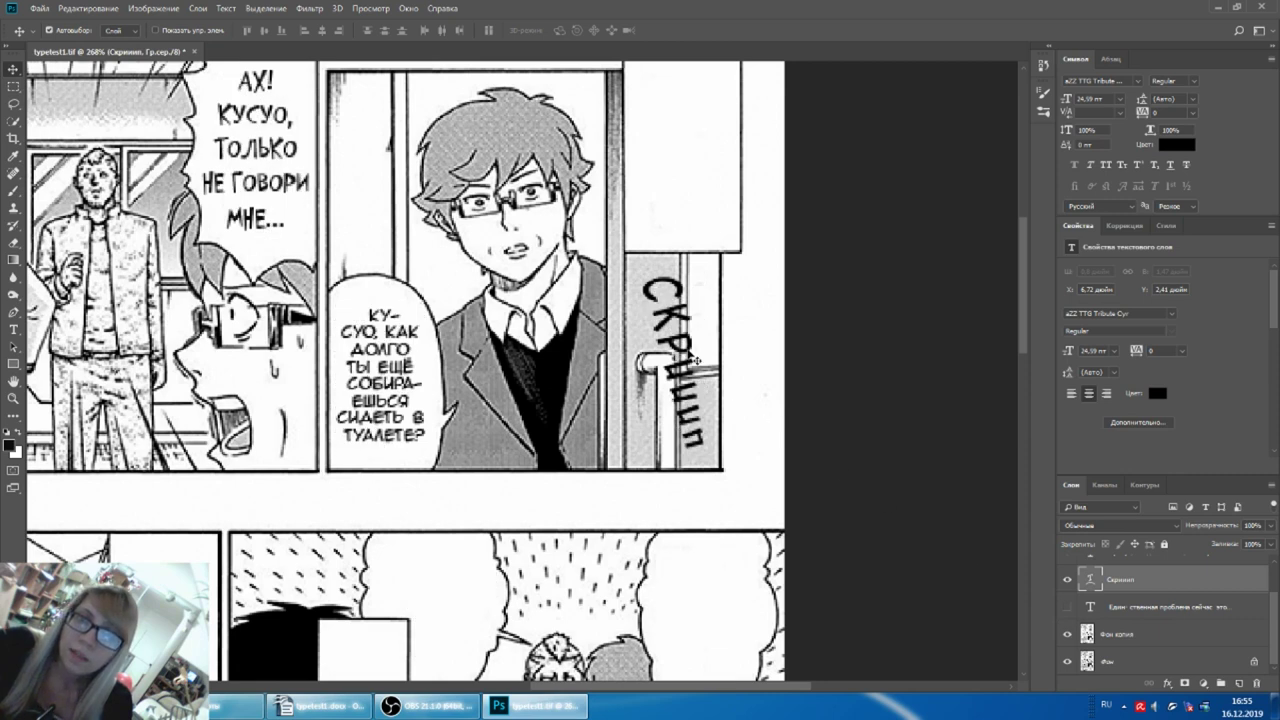
double_click(683, 392)
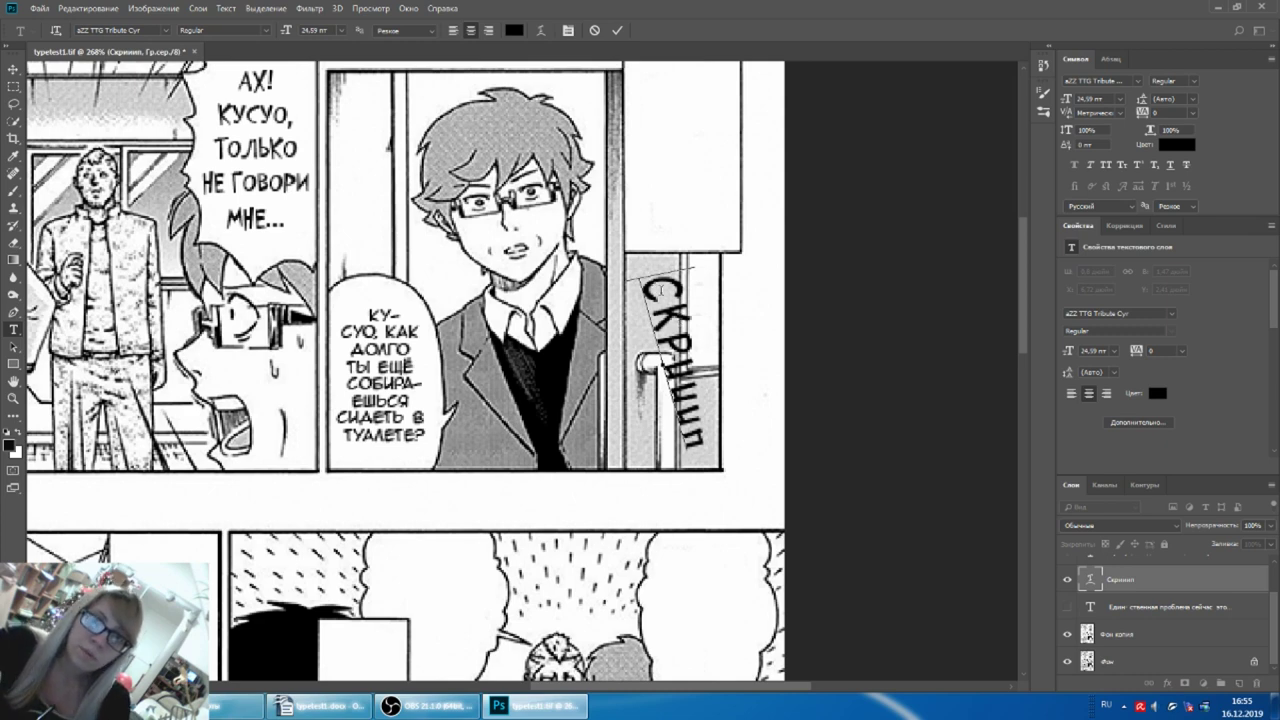
key(ctrl+a)
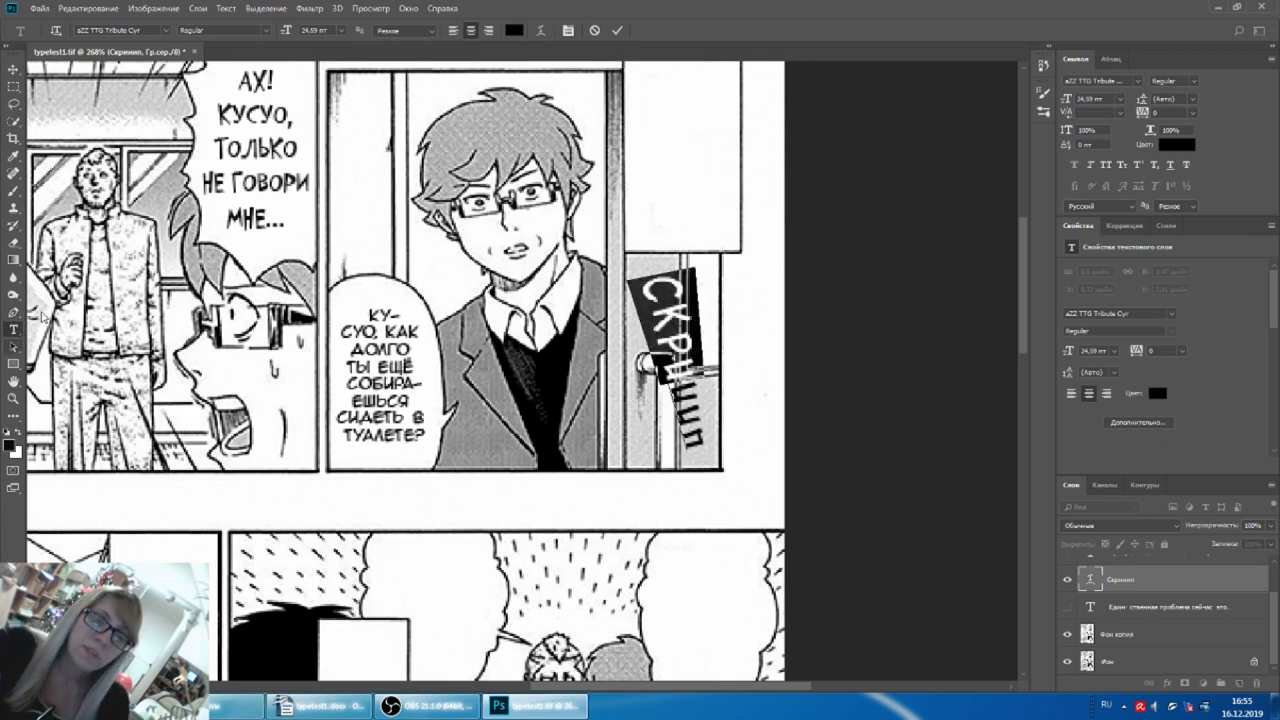
click(662, 330)
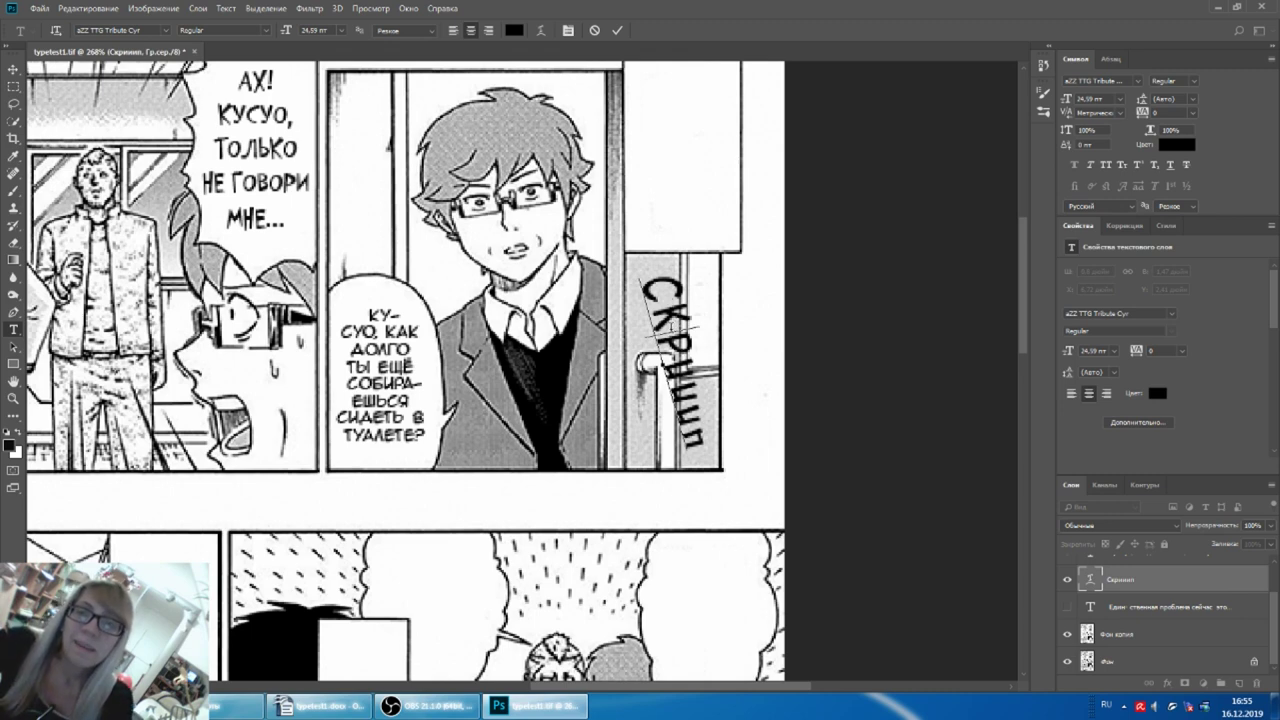
key(ctrl)
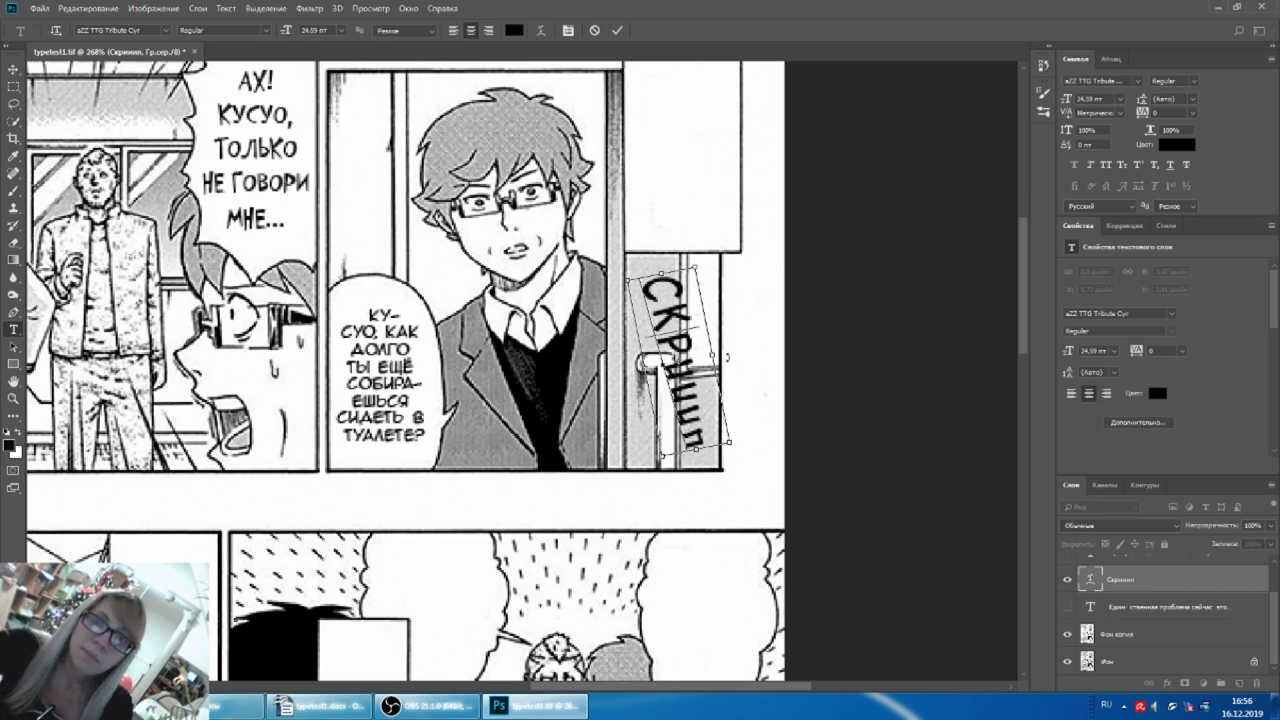
mouse_move(714, 357)
mouse_down()
mouse_move(789, 349)
mouse_move(716, 252)
mouse_move(744, 280)
mouse_move(670, 236)
mouse_move(690, 192)
mouse_move(702, 256)
mouse_up()
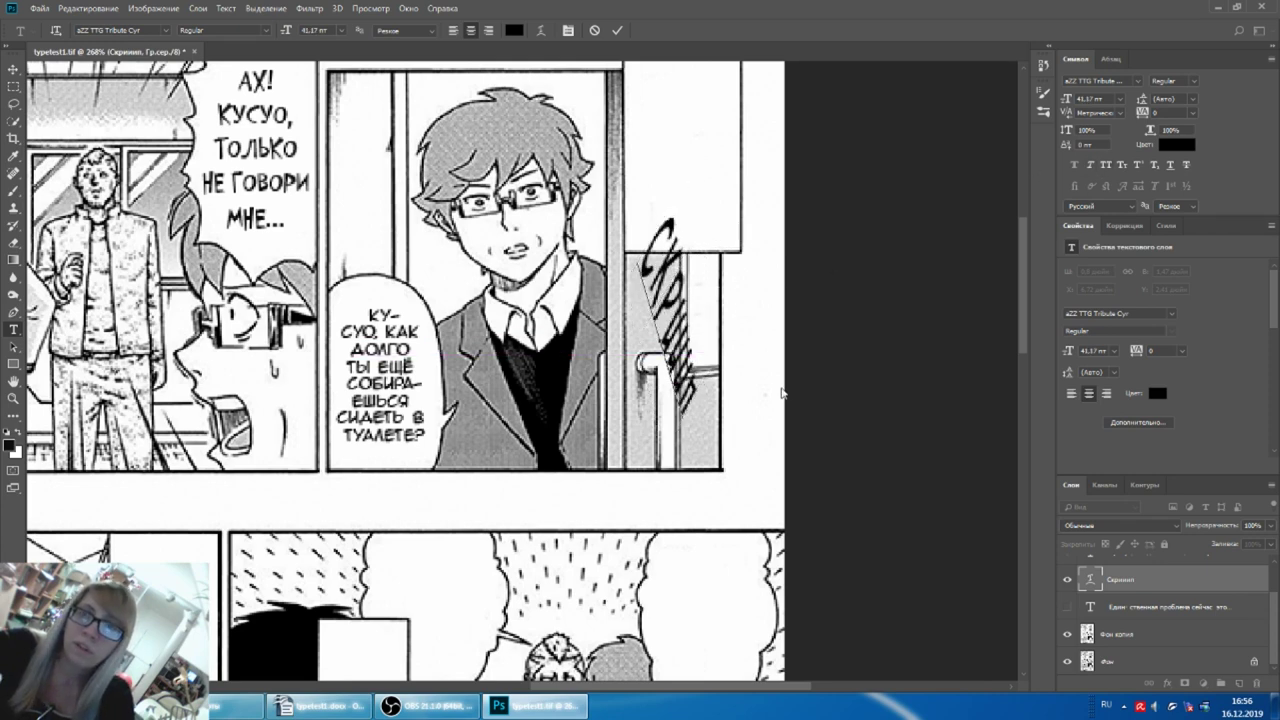
Step: Commit the enlarged SFX and reshape the toilet-bubble text frame to fit the bubble
key(ctrl+Return)
click(420, 388)
text(Ку- суо, как долго ты ещё собира- ешься сидеть в туалете?)
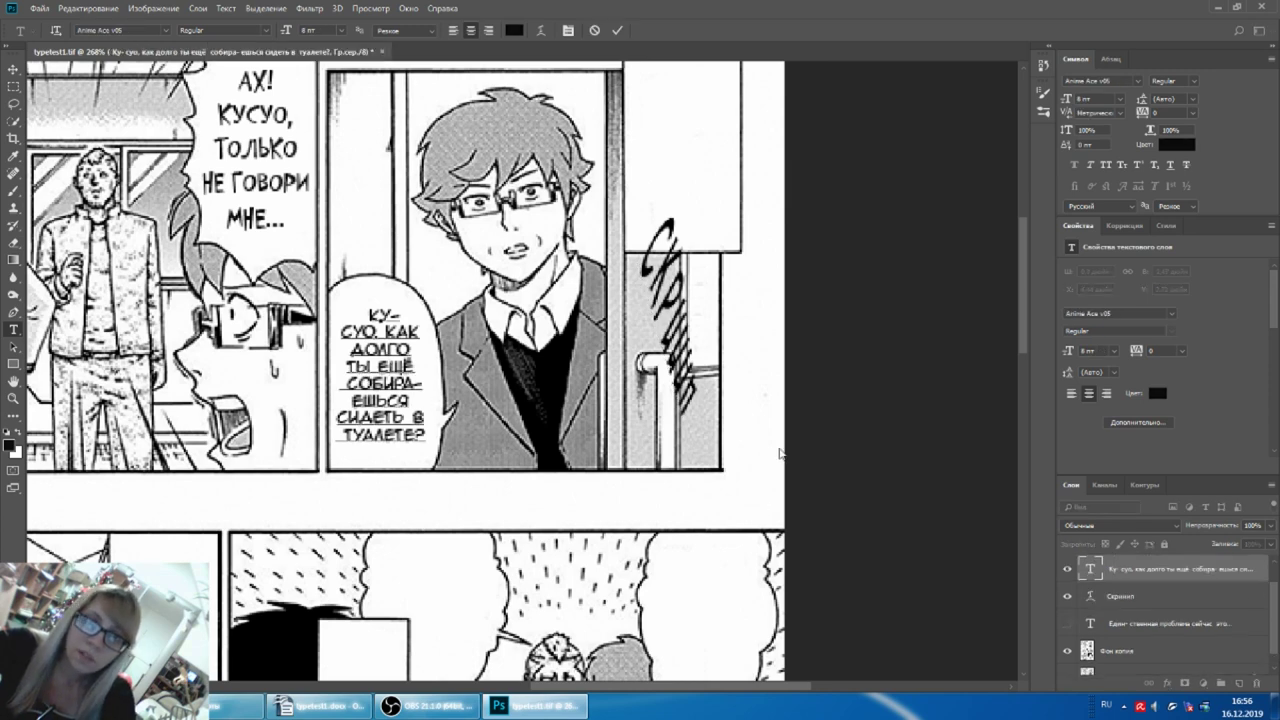
key(ctrl)
drag(380, 310, 384, 313)
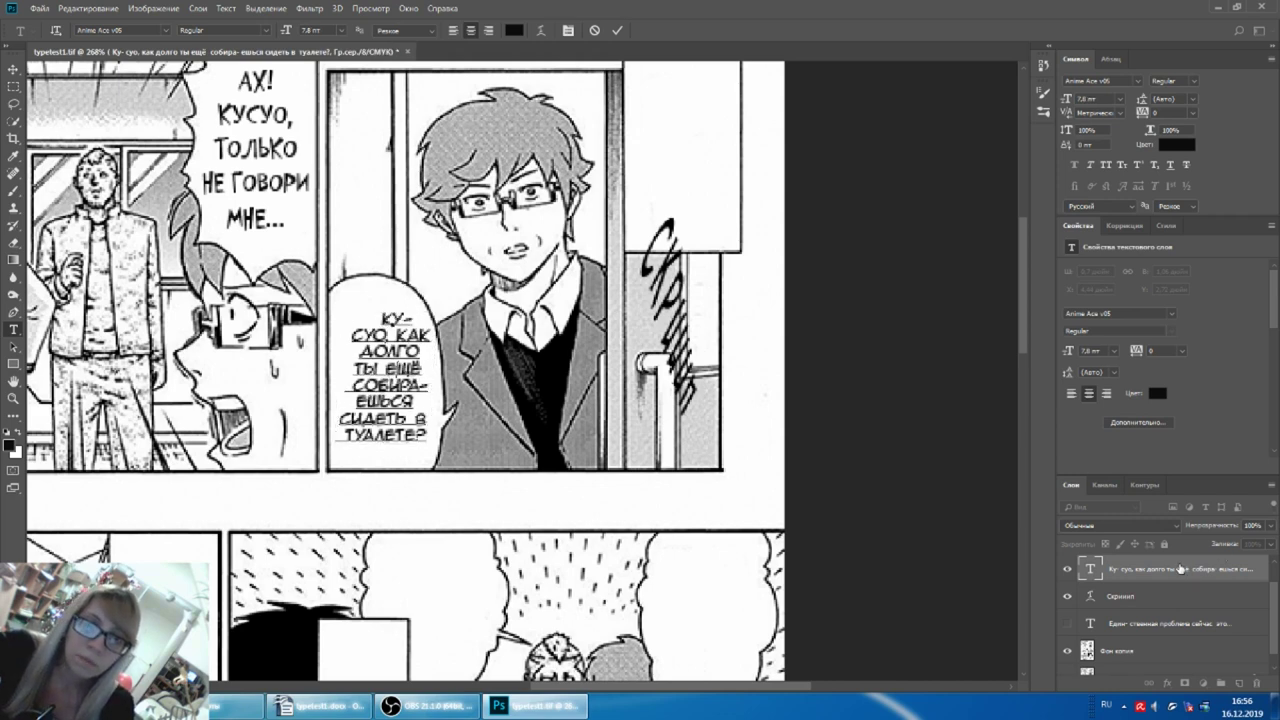
click(1200, 580)
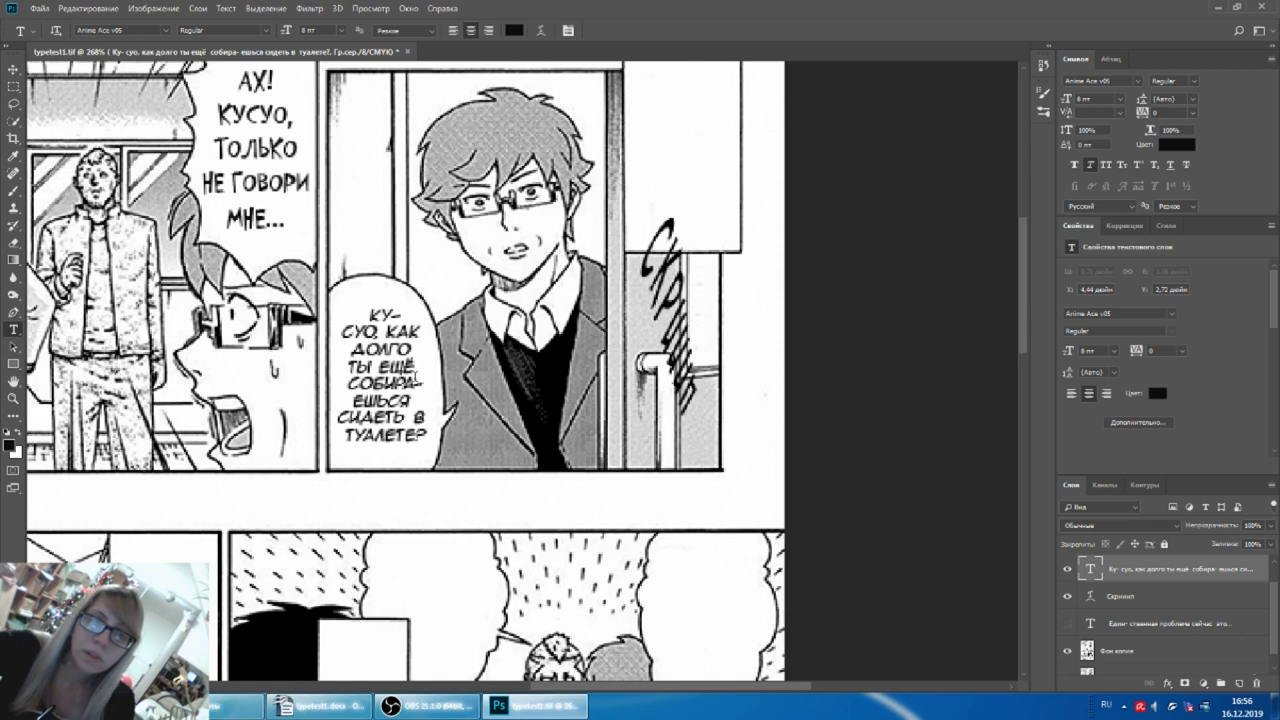
Step: Skew the bubble text frame about -6° and set its font size to 8 pt
click(356, 369)
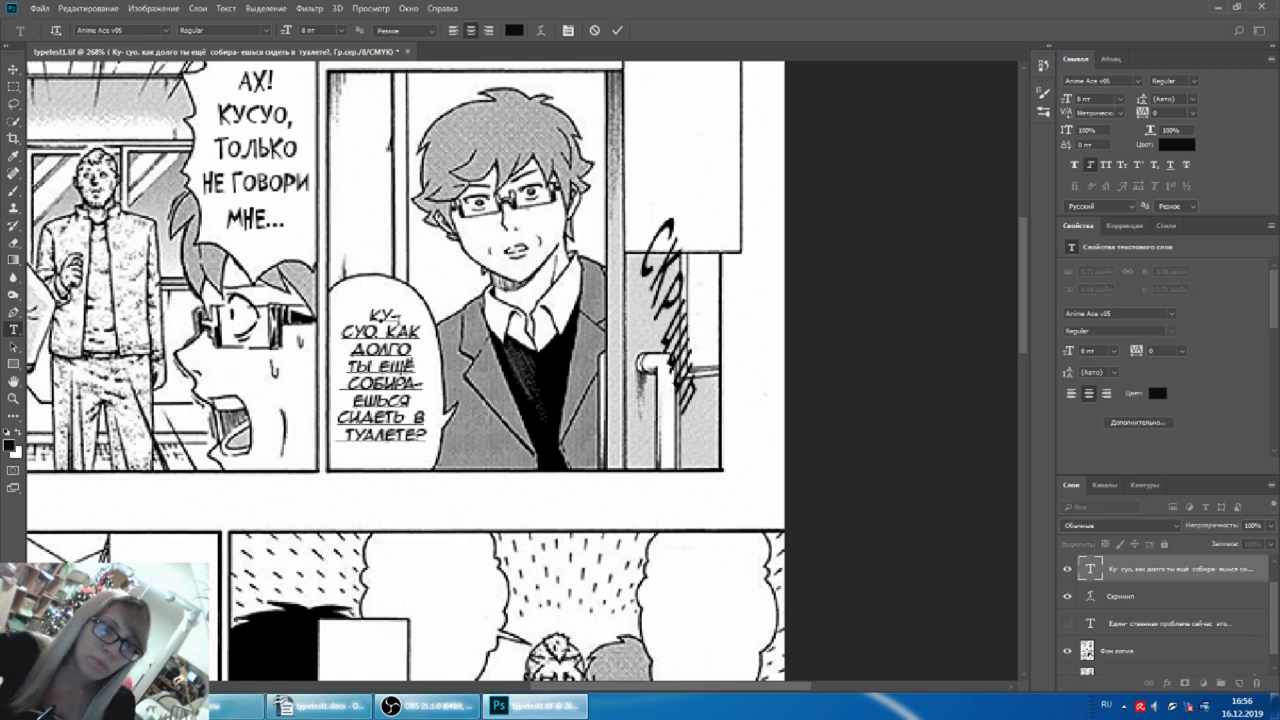
click(396, 316)
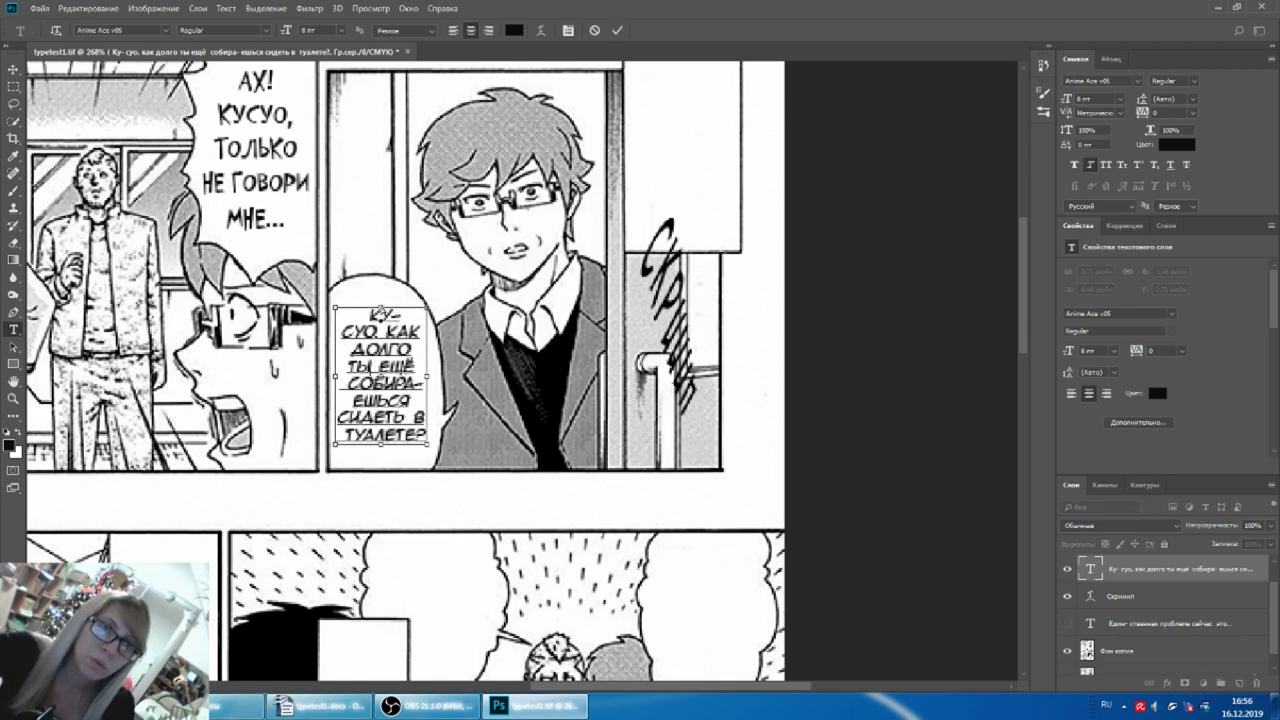
drag(382, 310, 402, 313)
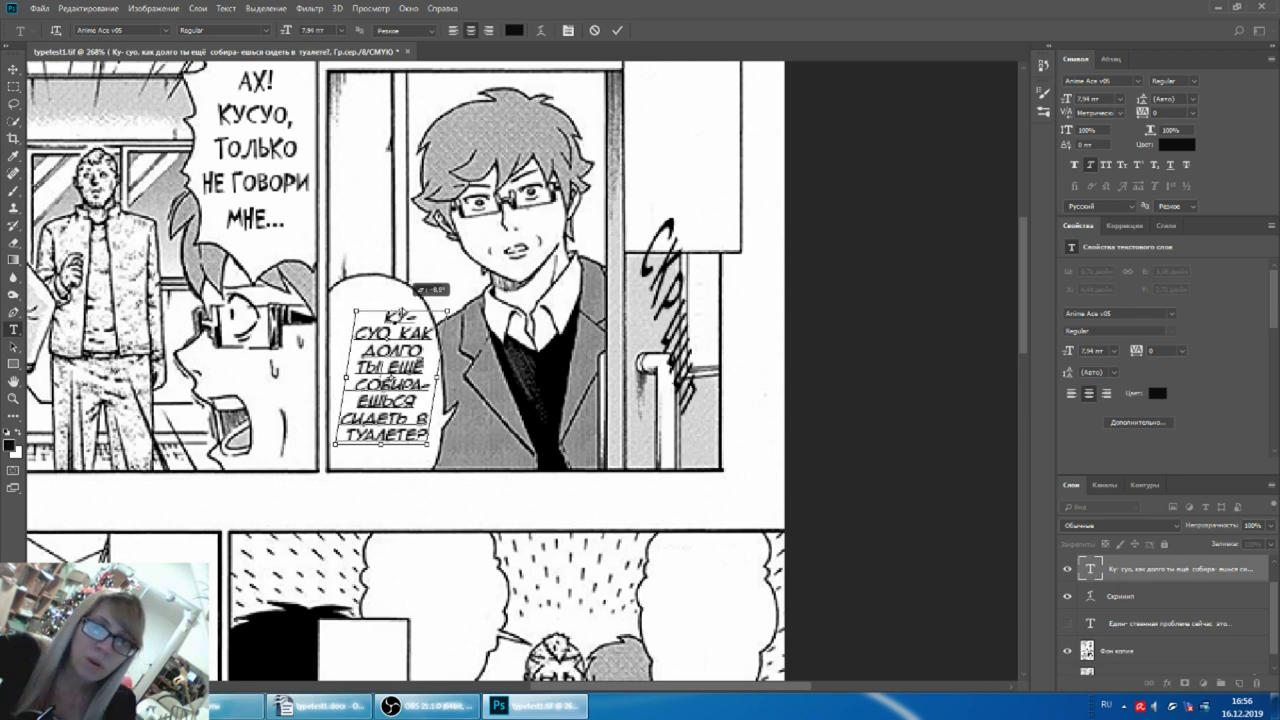
key(ctrl+Return)
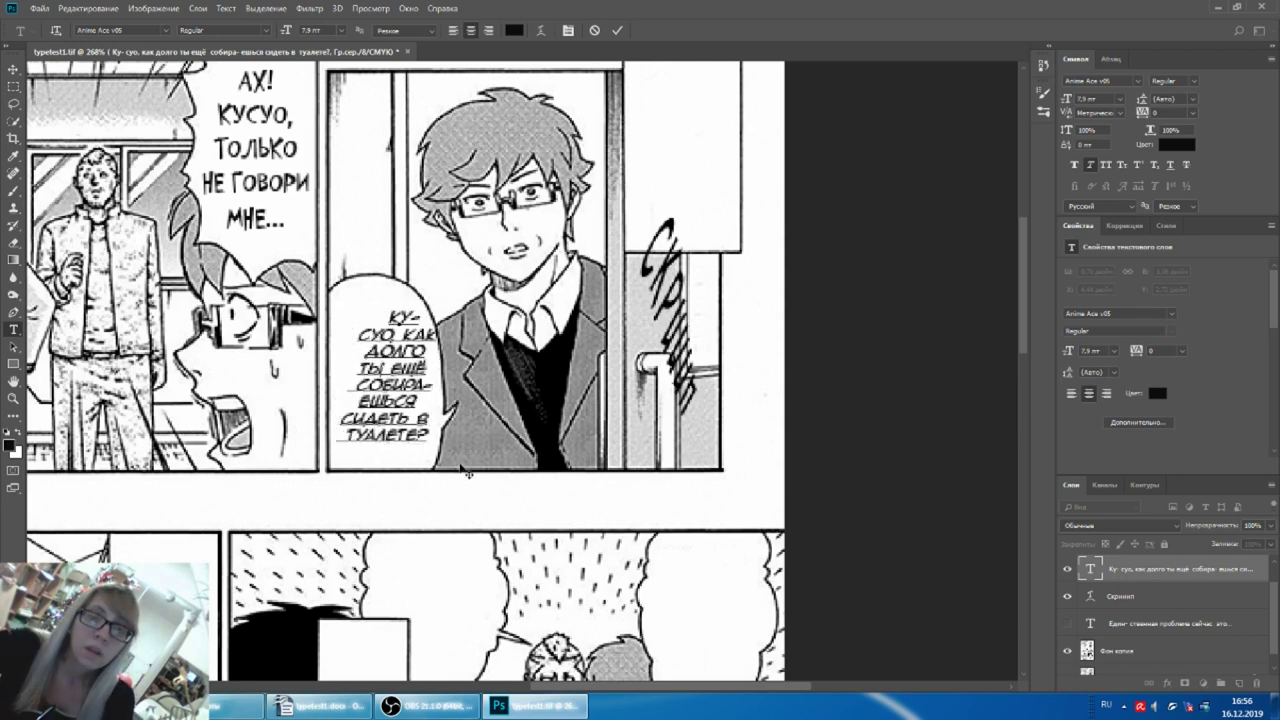
click(1199, 572)
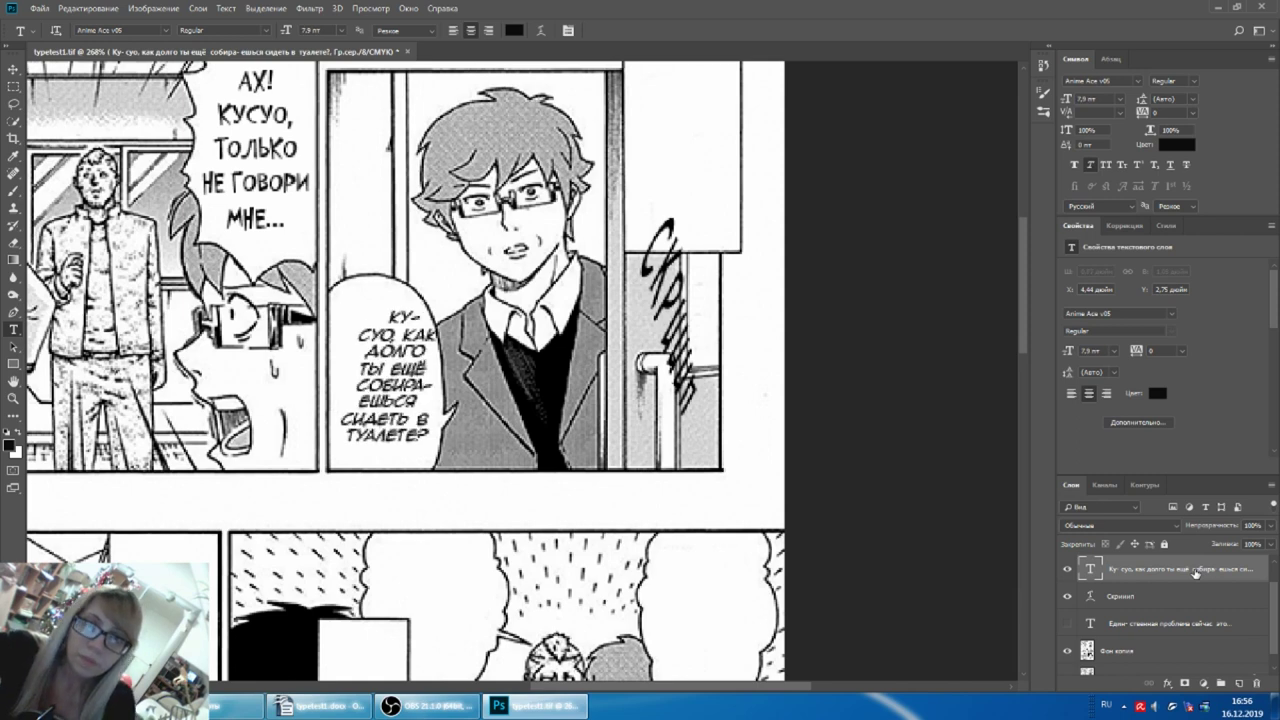
text(8)
key(Return)
click(1253, 592)
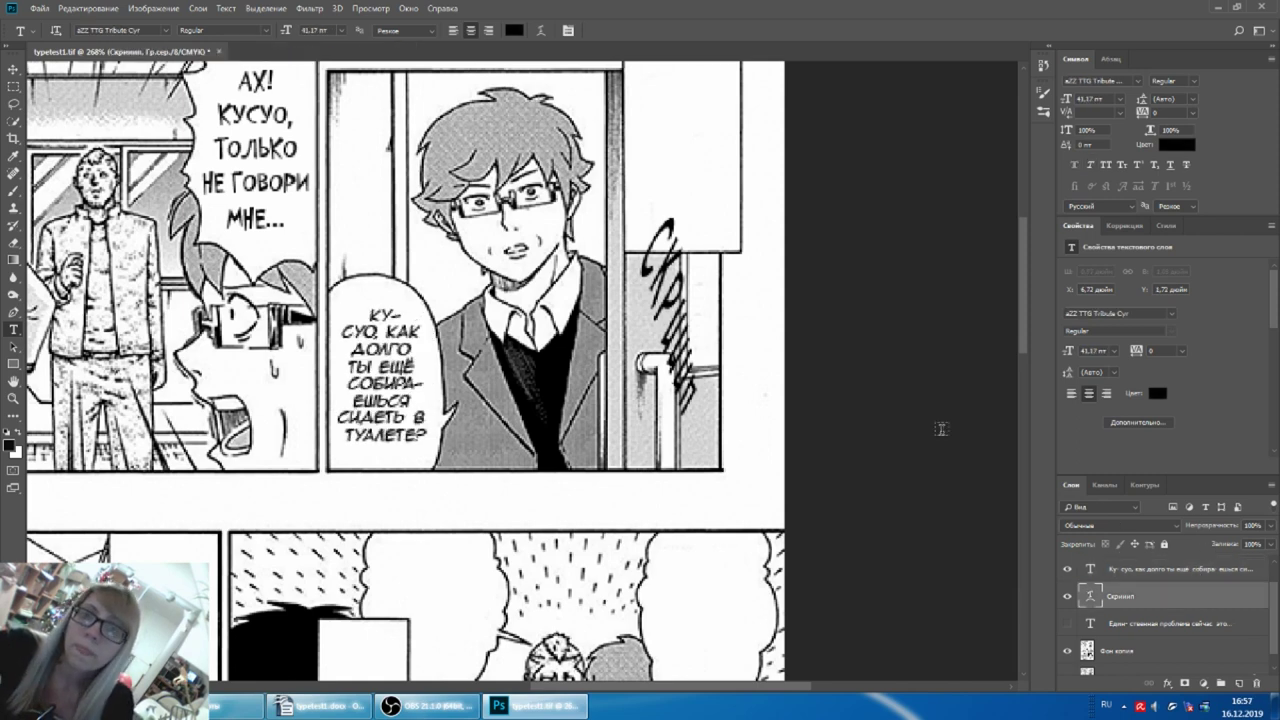
Step: Make the door SFX slightly more upright and commit the transform
double_click(688, 331)
drag(735, 248, 736, 264)
key(Return)
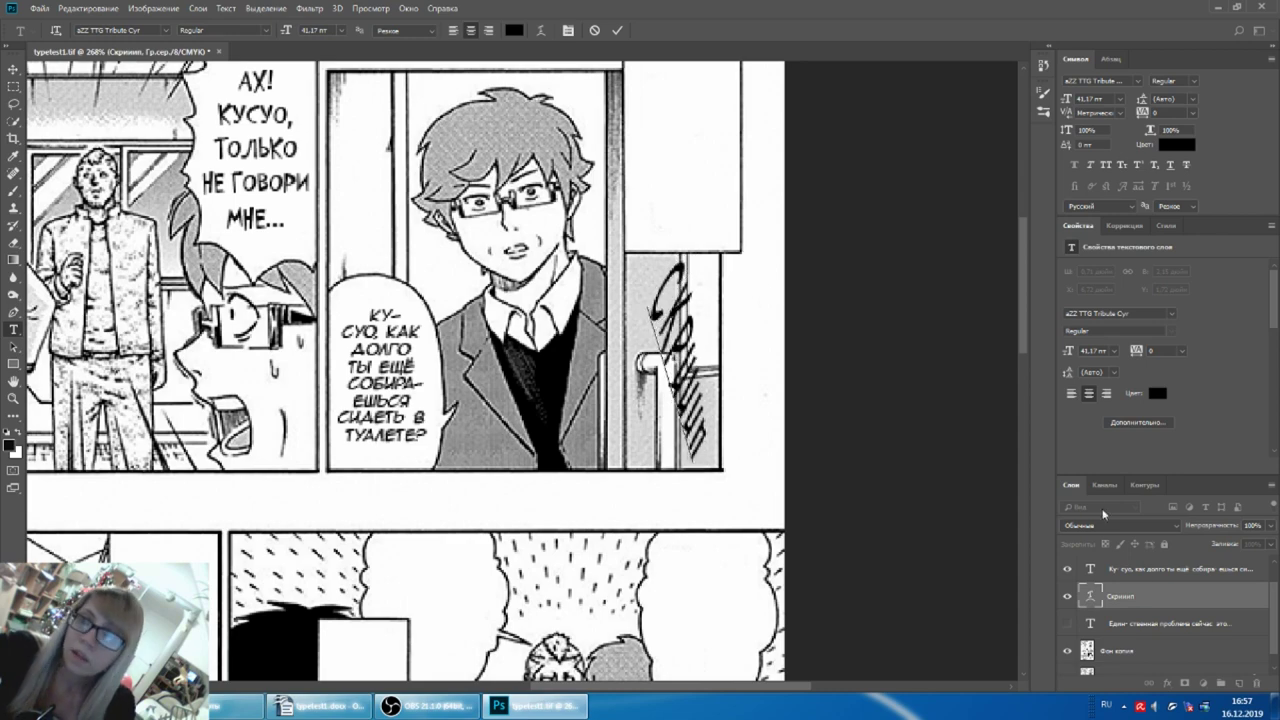
Step: Hide the Фон копия layer to reveal the Japanese original on the glasses panel
scroll(700, 300, down, 1)
scroll(523, 636, down, 3)
scroll(452, 537, left, 3)
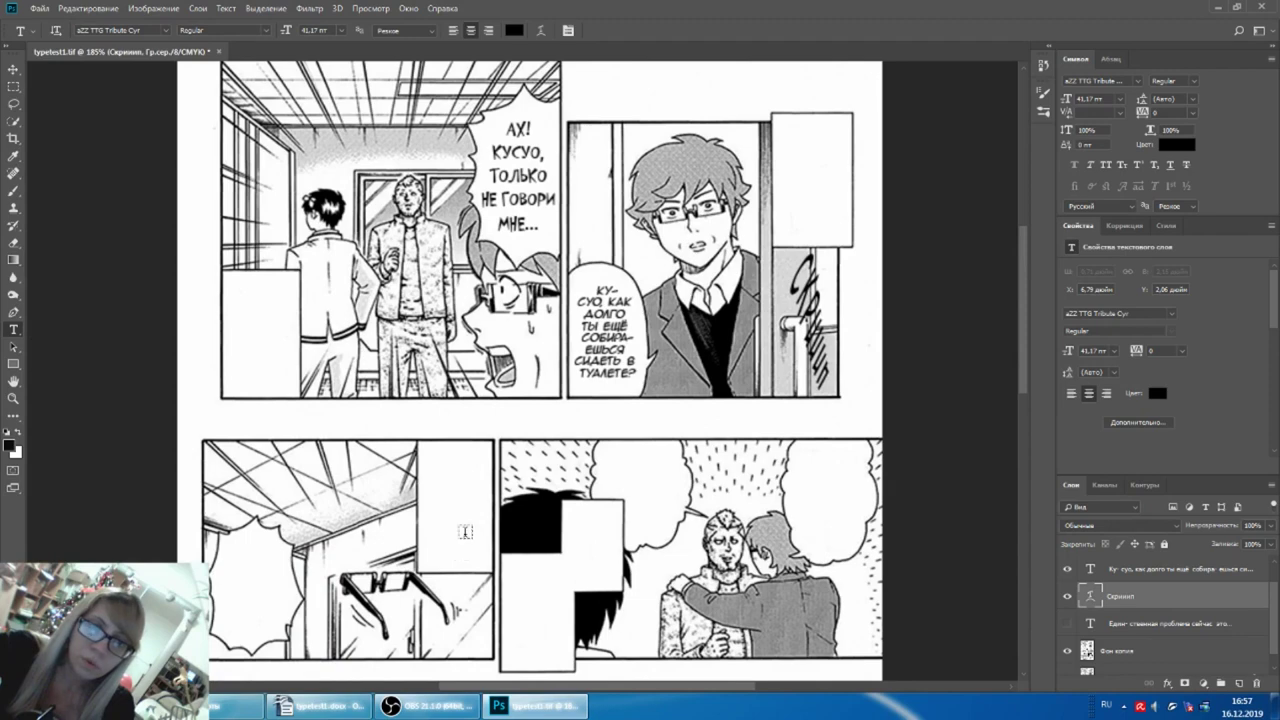
scroll(1070, 648, down, 1)
click(1067, 634)
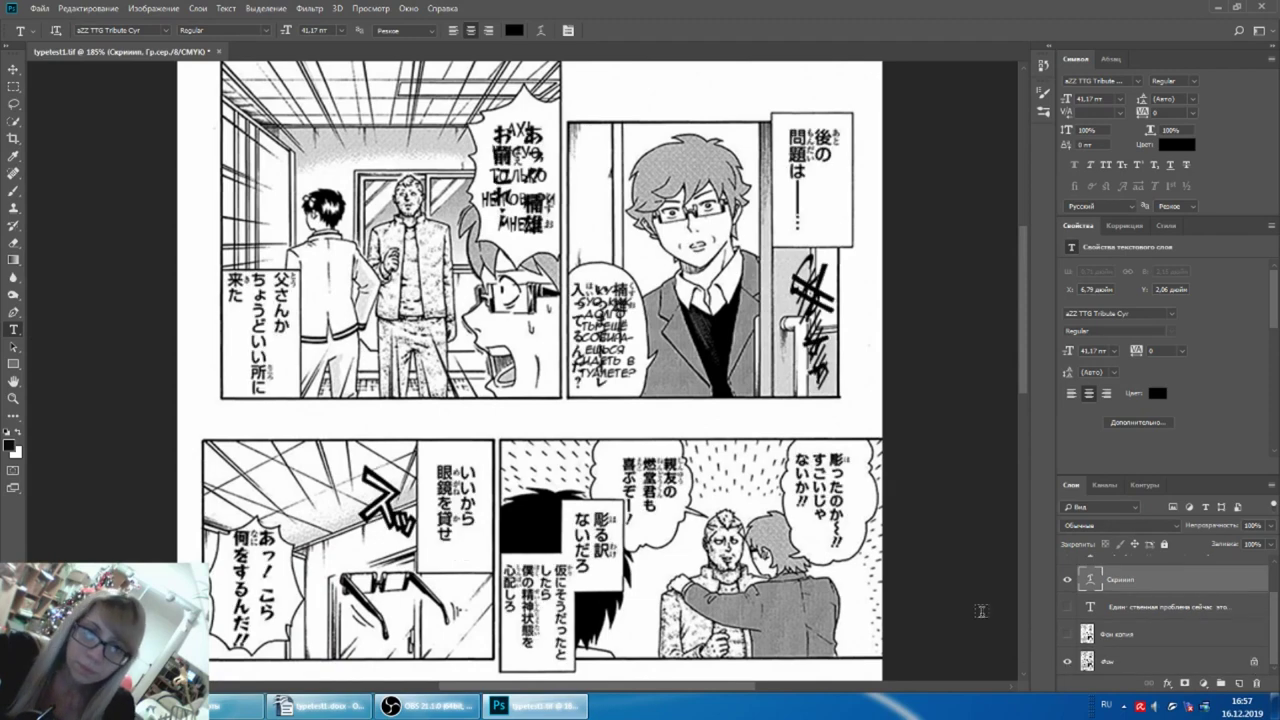
scroll(395, 515, up, 3)
scroll(354, 494, up, 1)
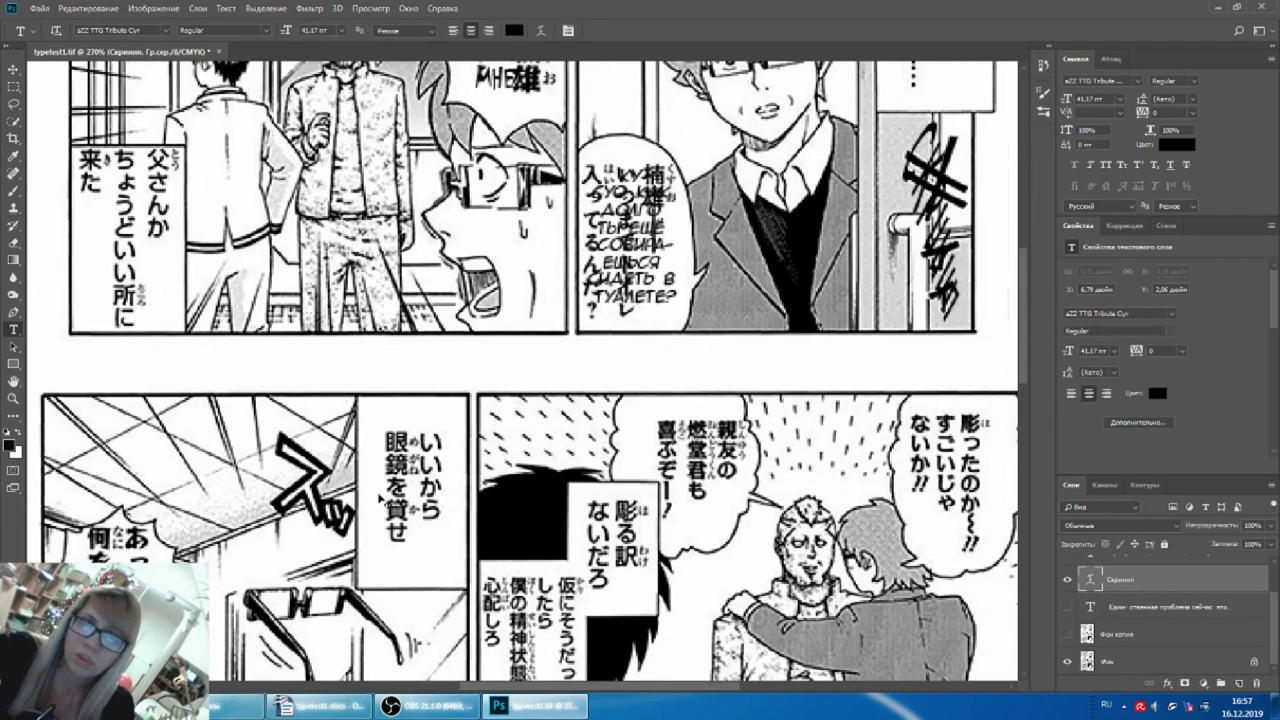
Step: Select the SFX word Взлетели in the Writer translation script
click(425, 706)
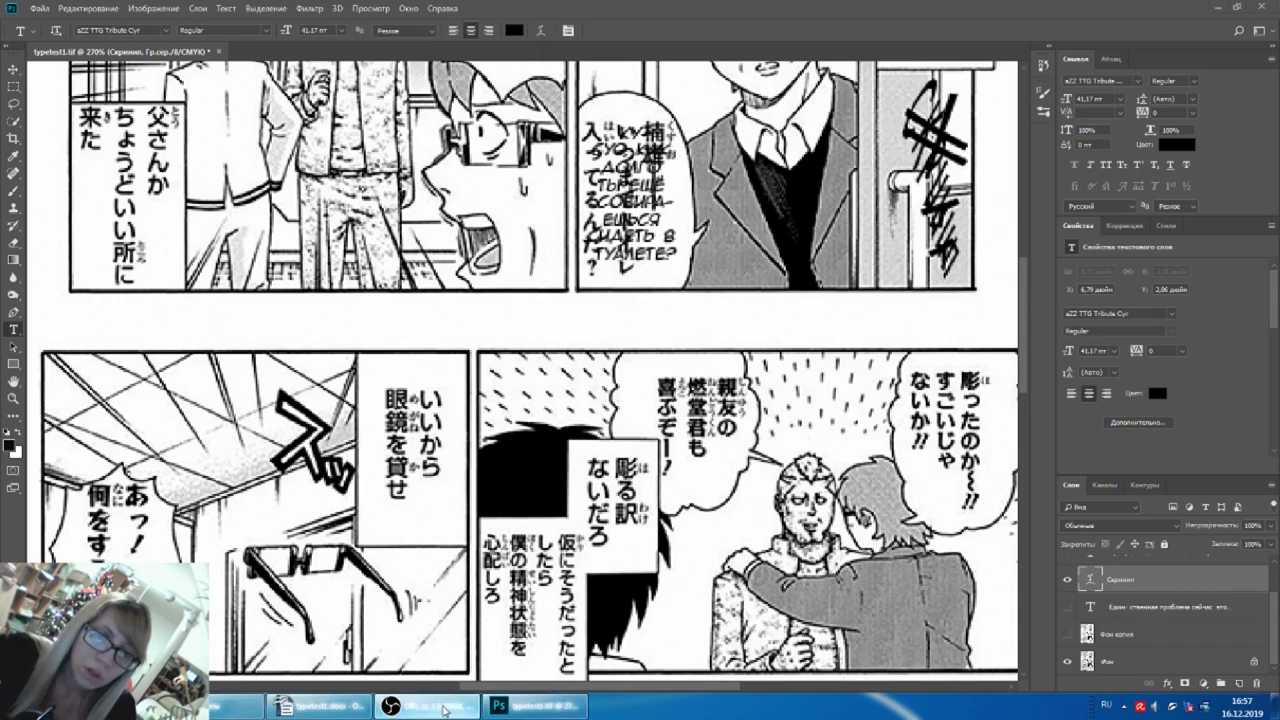
click(362, 710)
scroll(393, 467, down, 3)
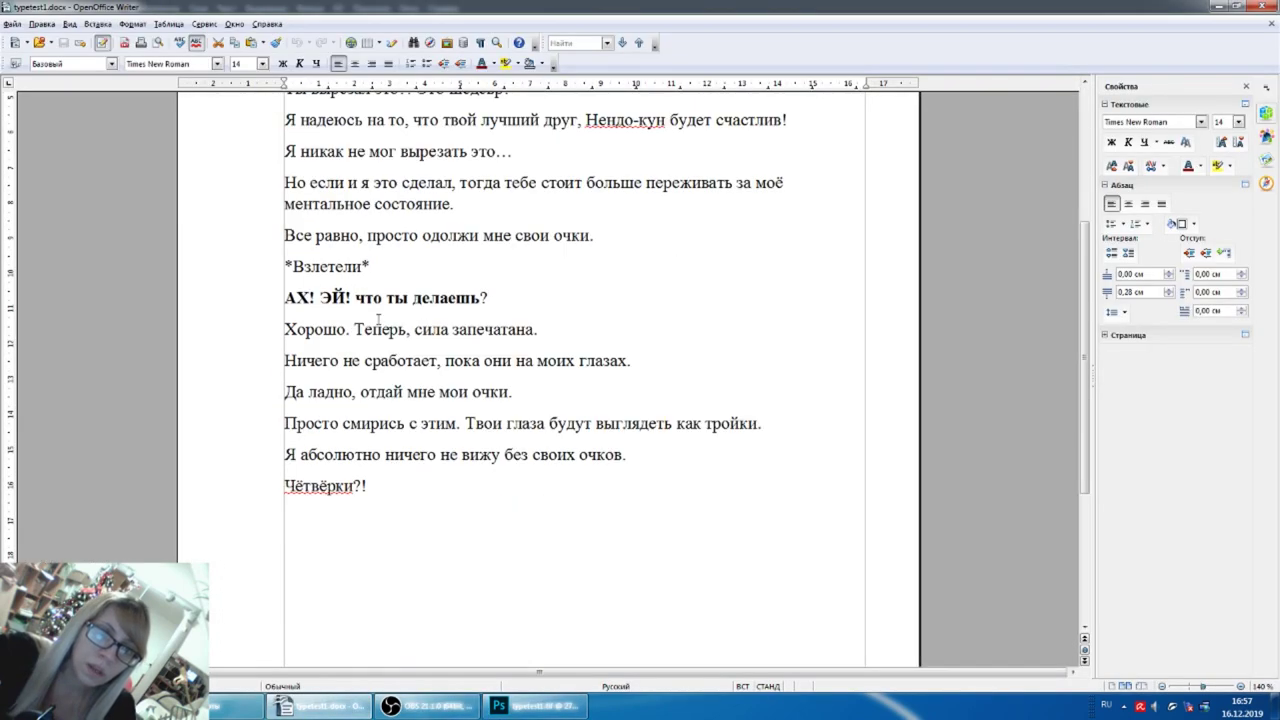
drag(361, 266, 285, 266)
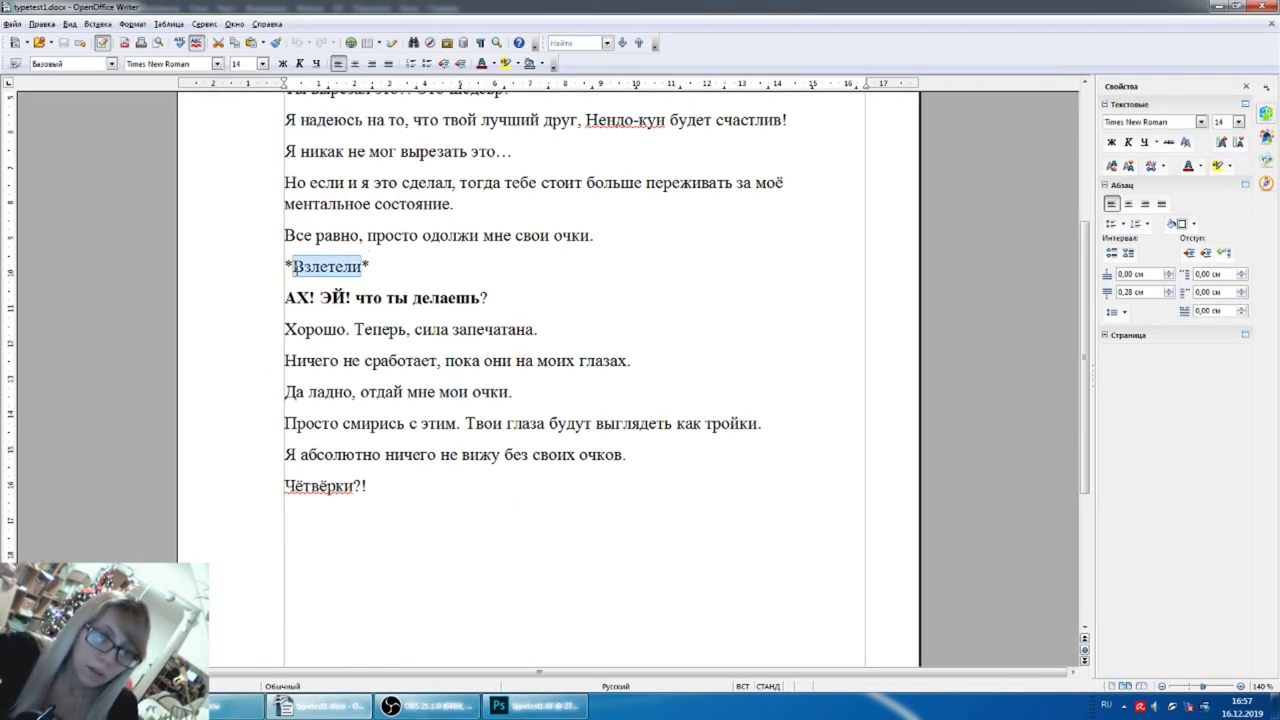
mouse_move(533, 706)
click(517, 710)
Step: Paste Взлетели as a new text layer and place it in the gap between panels
scroll(284, 460, up, 2)
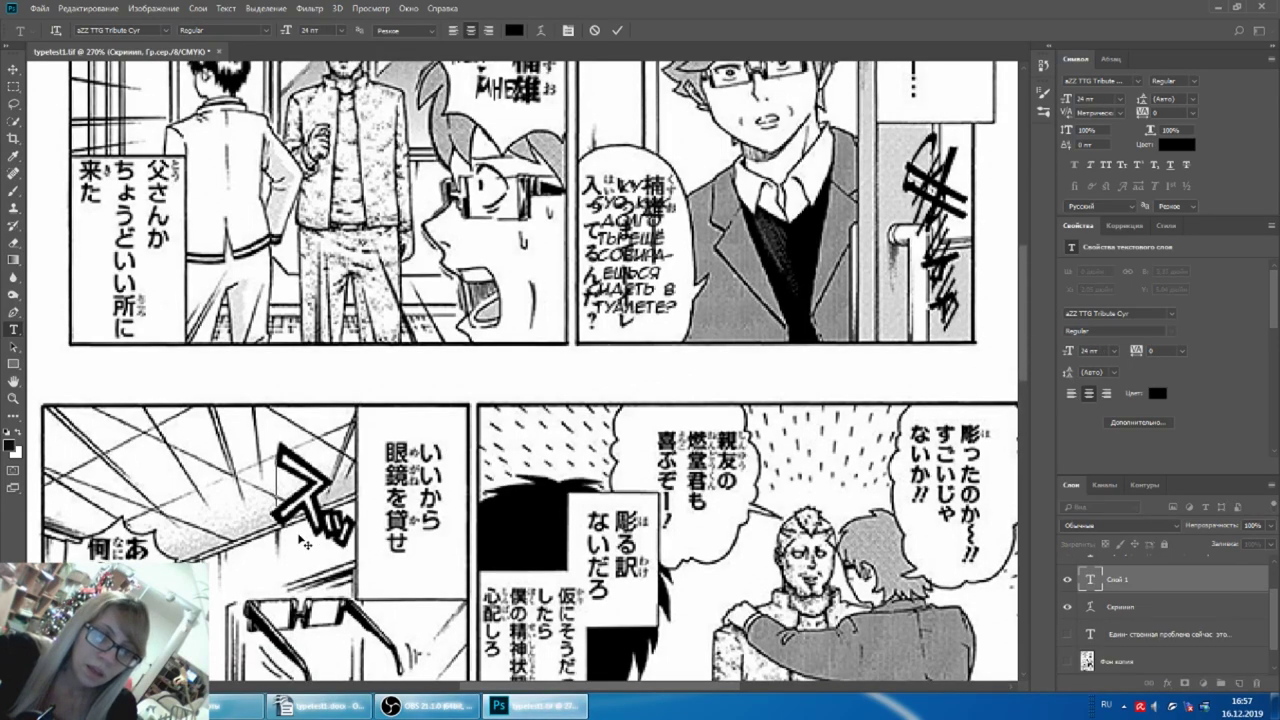
key(ctrl+v)
scroll(405, 427, up, 3)
scroll(405, 427, down, 5)
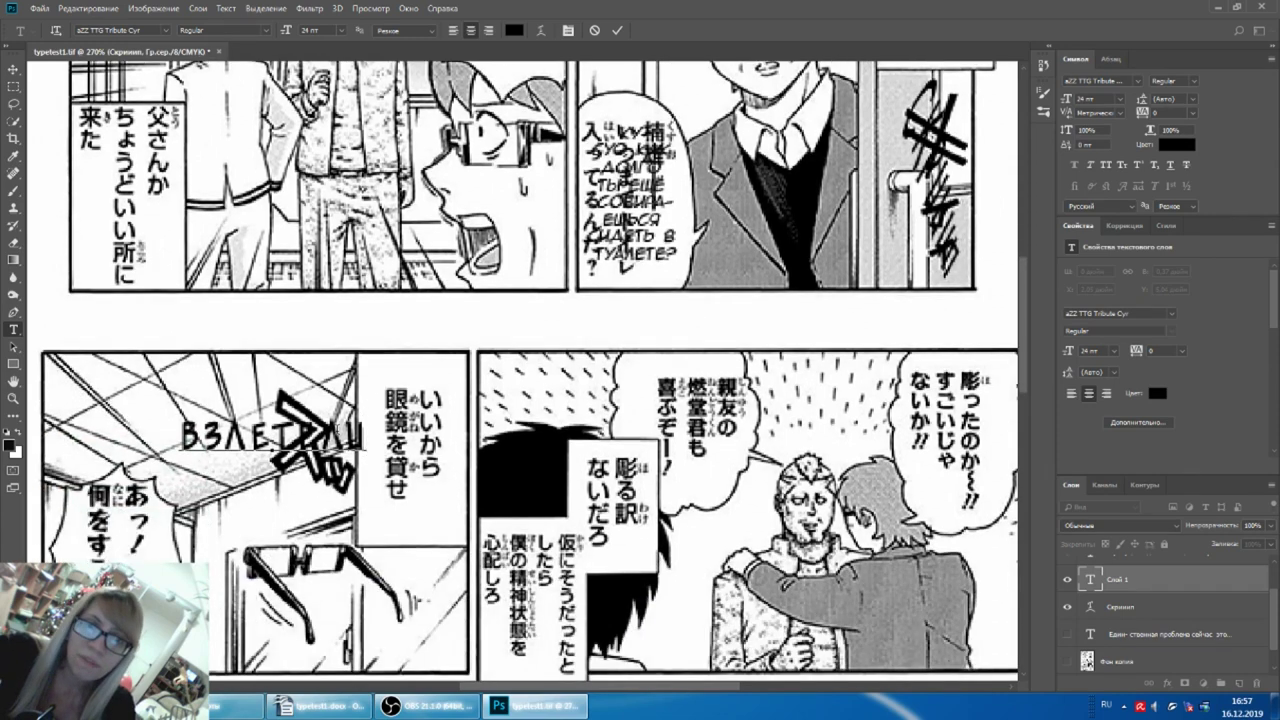
drag(320, 435, 325, 309)
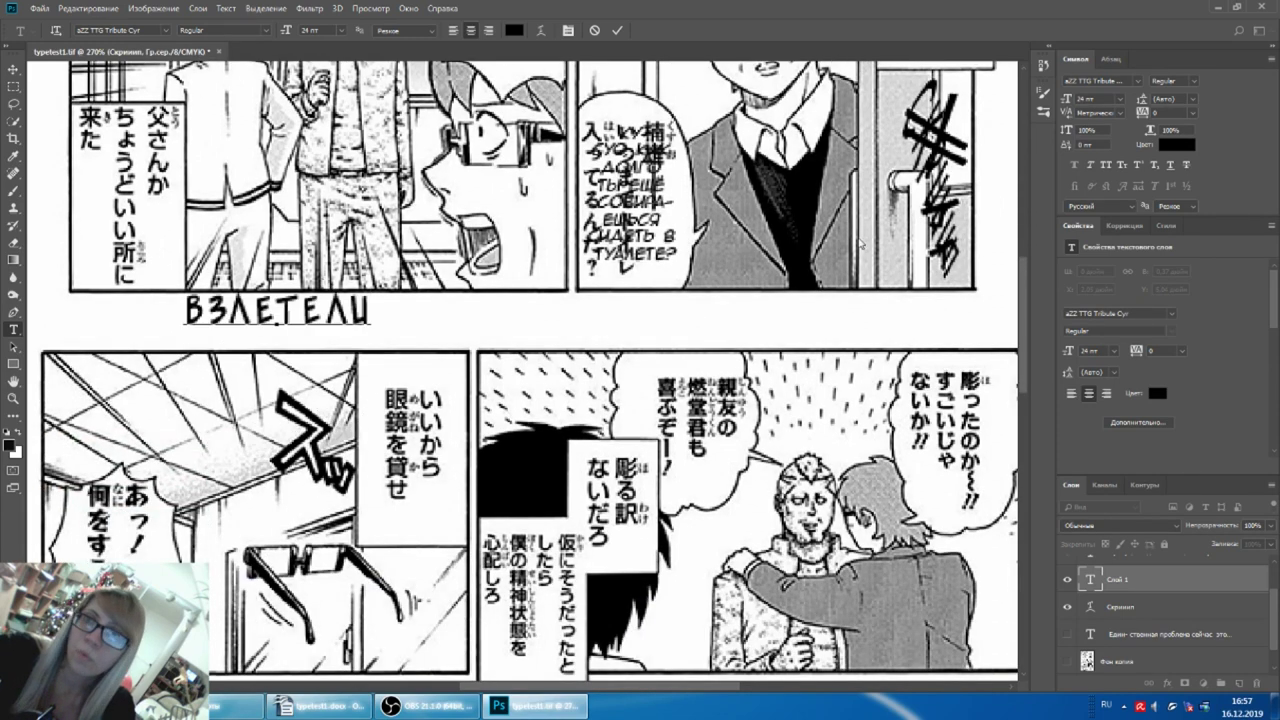
key(ctrl+Return)
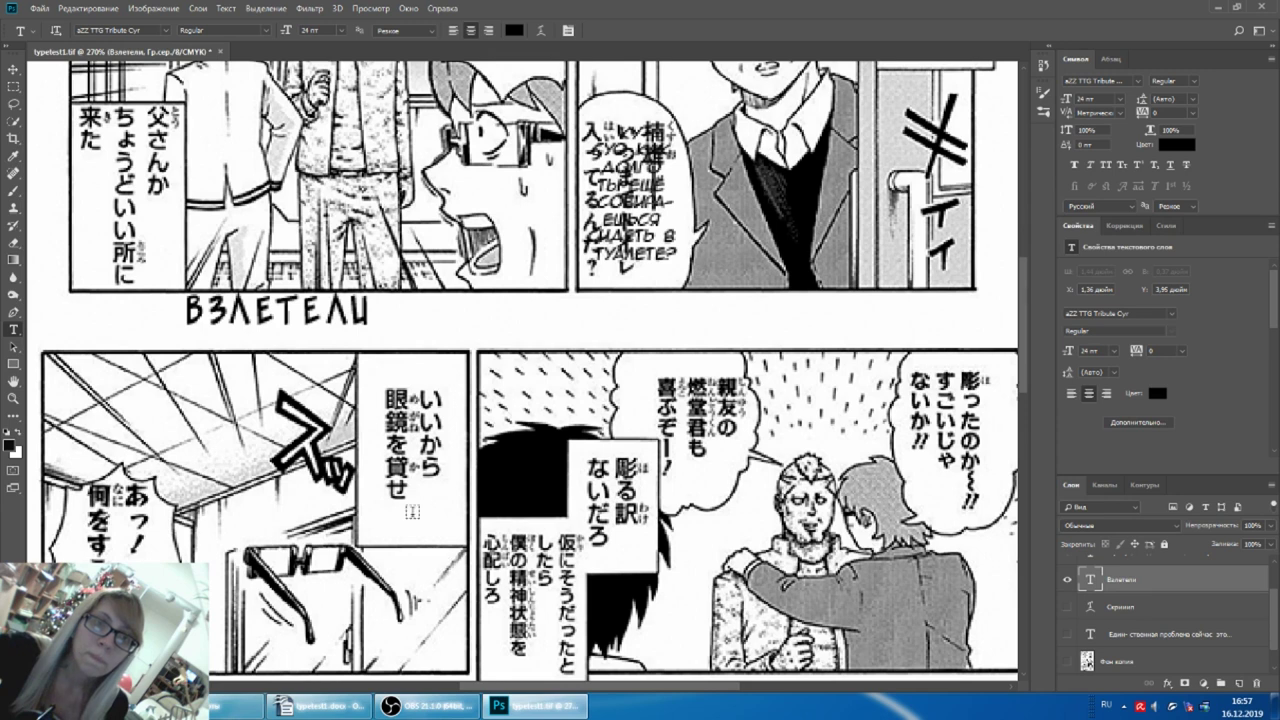
Step: Move Взлетели onto the lower-left glasses panel and show the Скрипит layer again
click(273, 316)
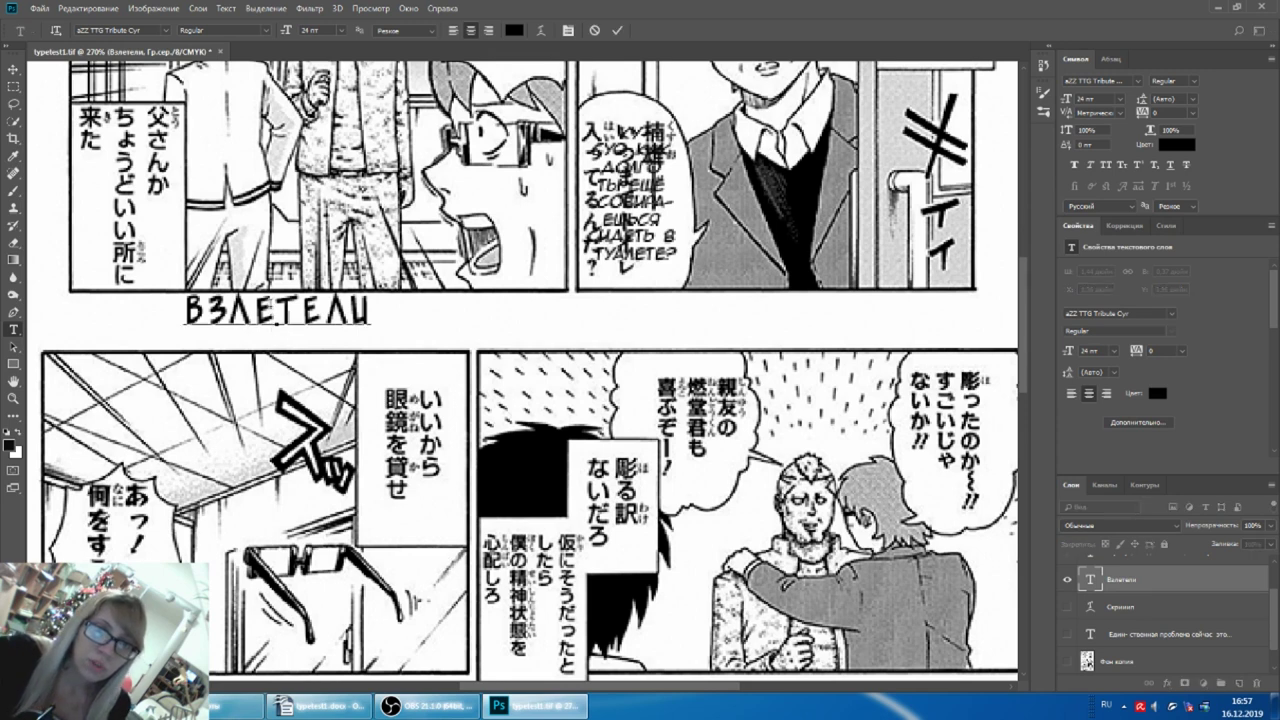
drag(277, 312, 285, 477)
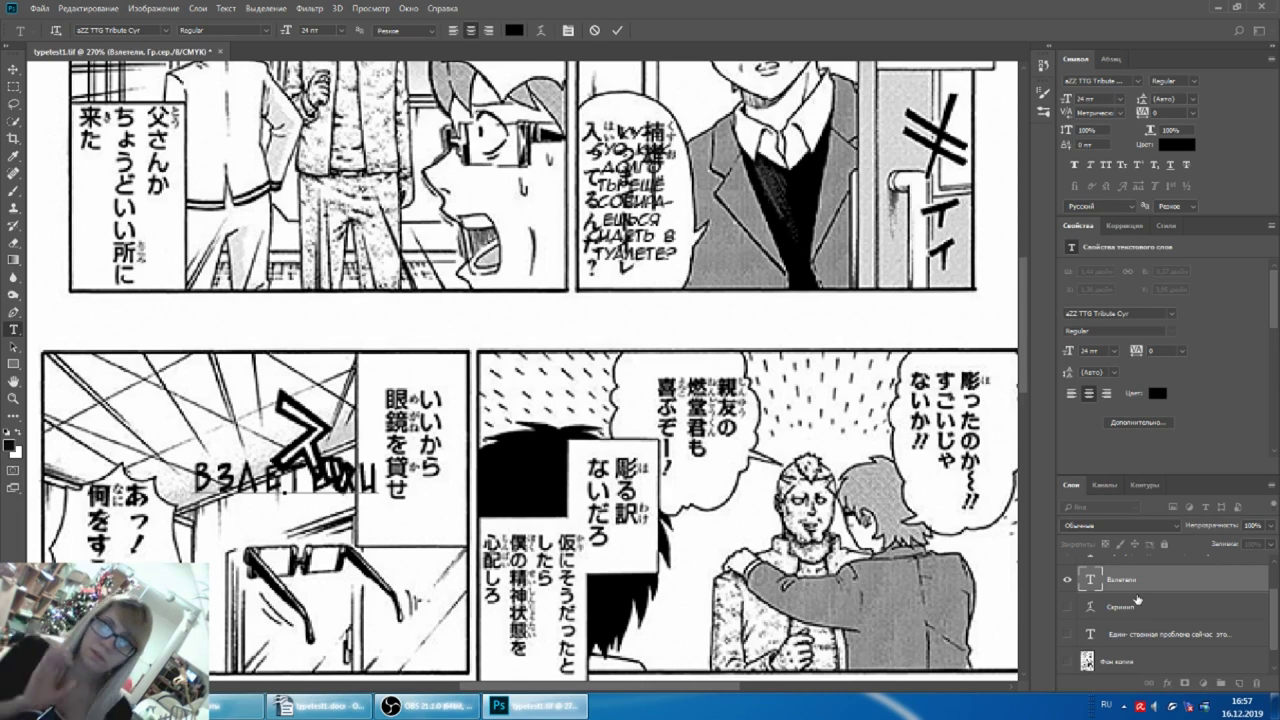
click(1068, 607)
click(1068, 607)
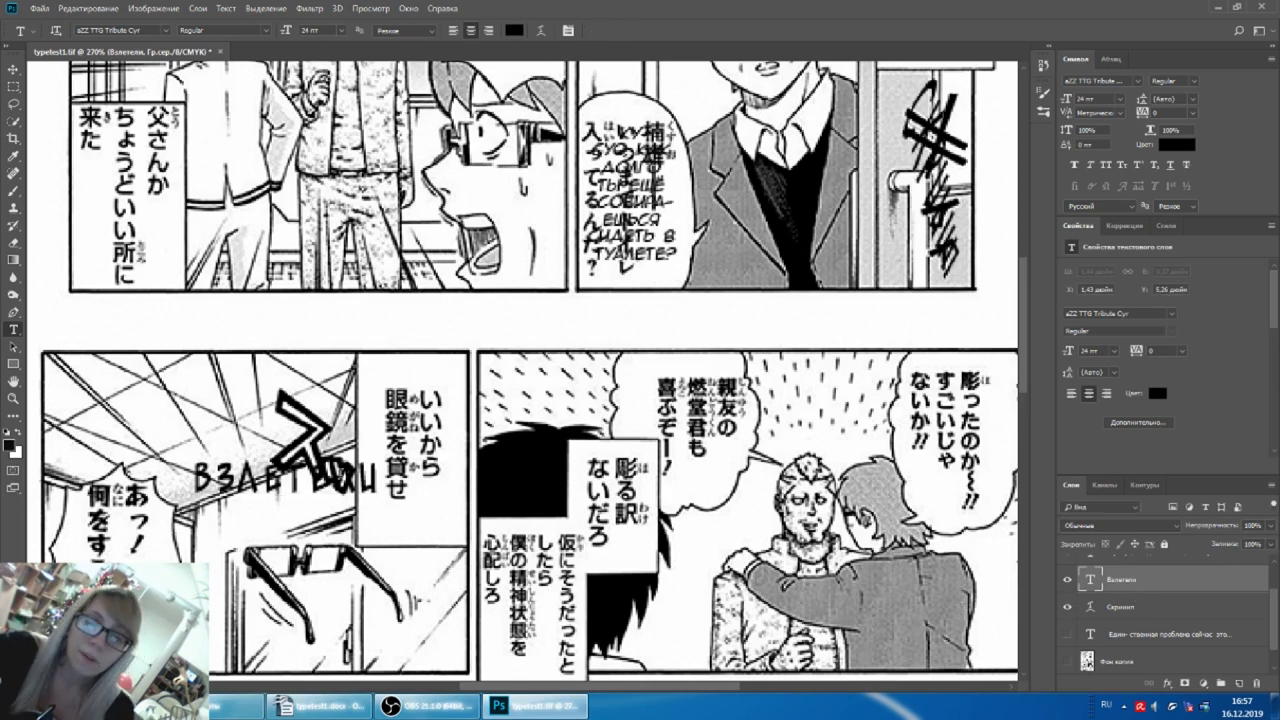
click(330, 478)
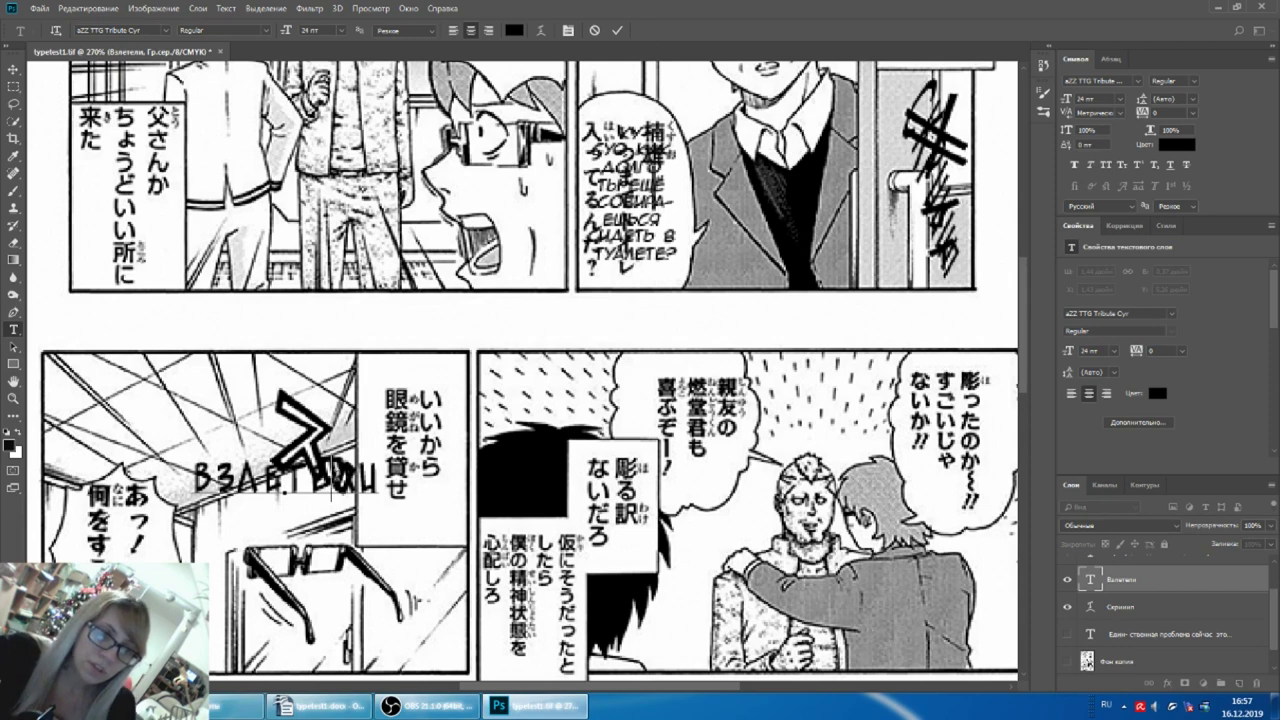
key(ctrl)
Step: Enlarge ВЗЛЕТЕЛИ to about 56 pt and tilt it about 13°
drag(191, 455, 255, 391)
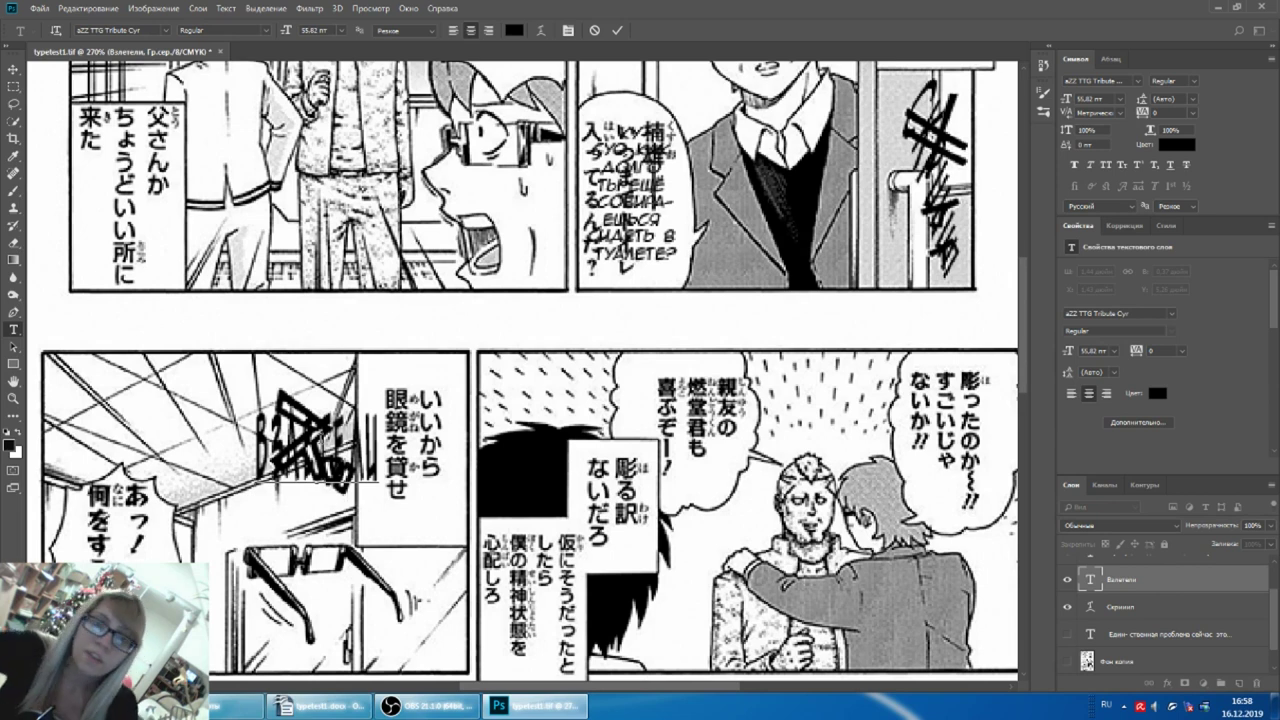
mouse_move(392, 386)
mouse_down()
mouse_move(410, 418)
mouse_move(358, 397)
mouse_move(405, 382)
mouse_up()
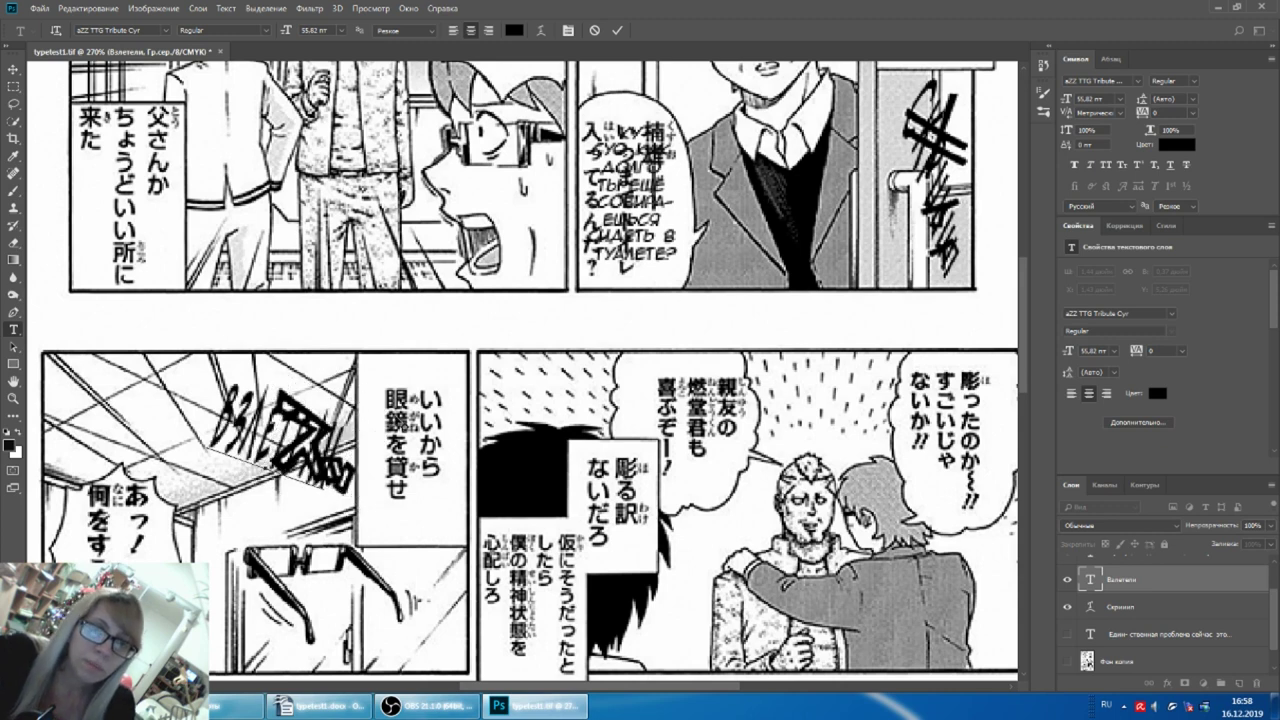
key(Return)
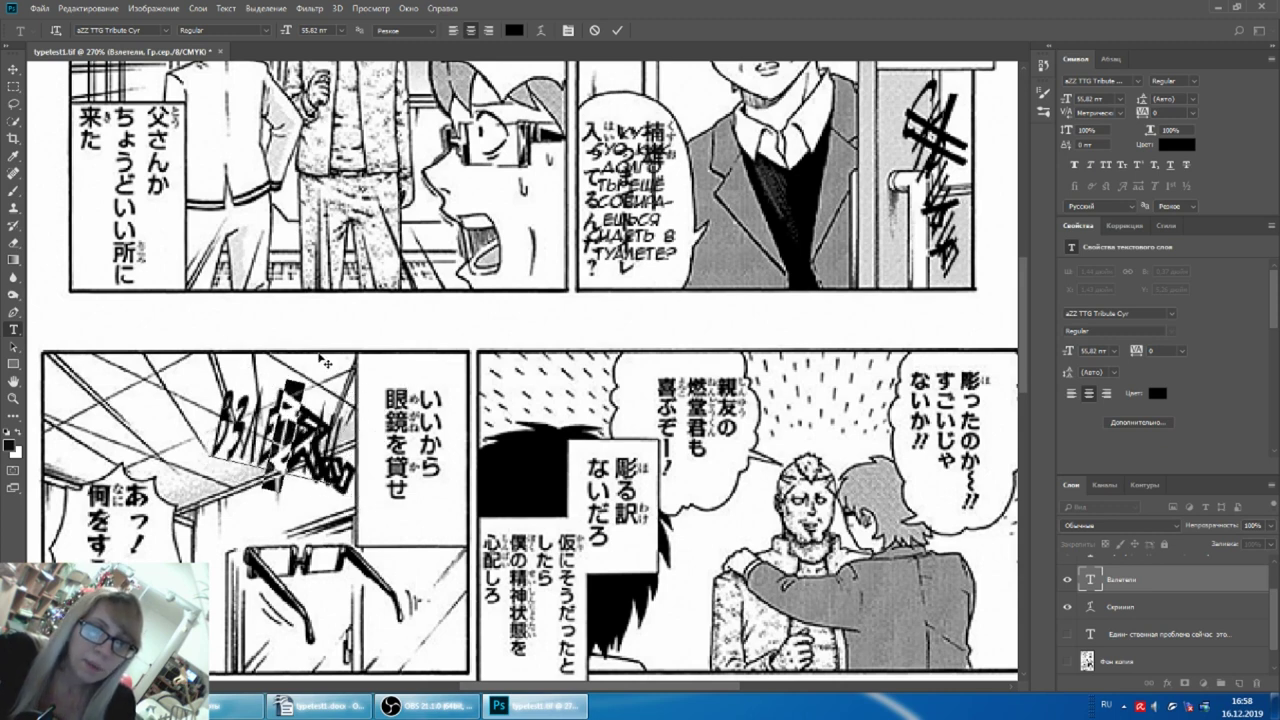
Step: Give ВЗЛЕТЕЛИ an Arc warp with 0 bend and -59% horizontal distortion
click(540, 24)
click(287, 186)
click(300, 212)
text(0)
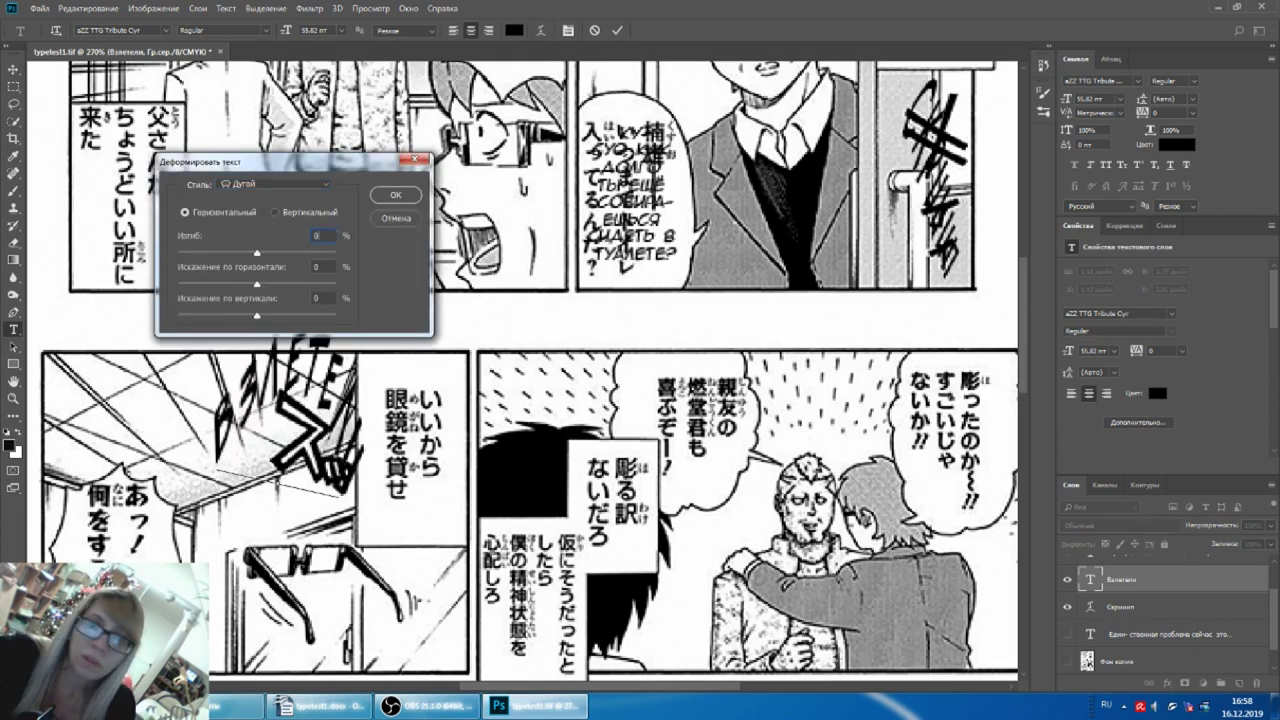
click(216, 283)
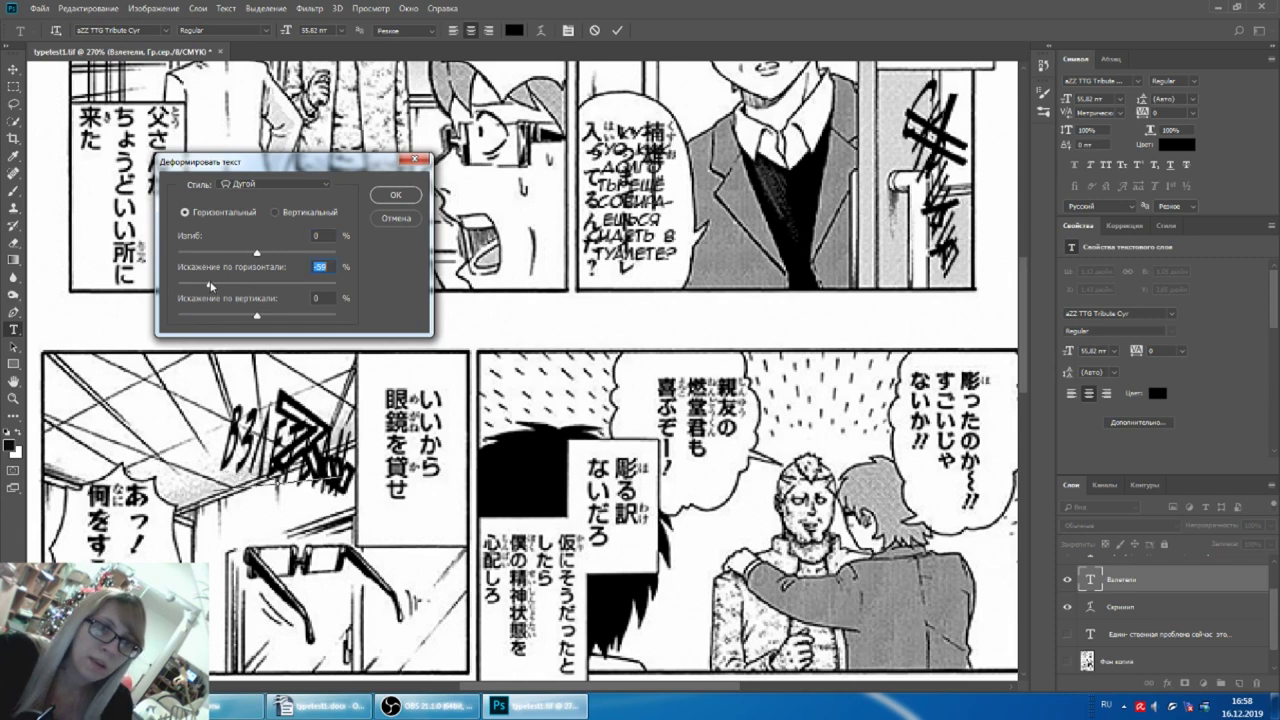
click(396, 196)
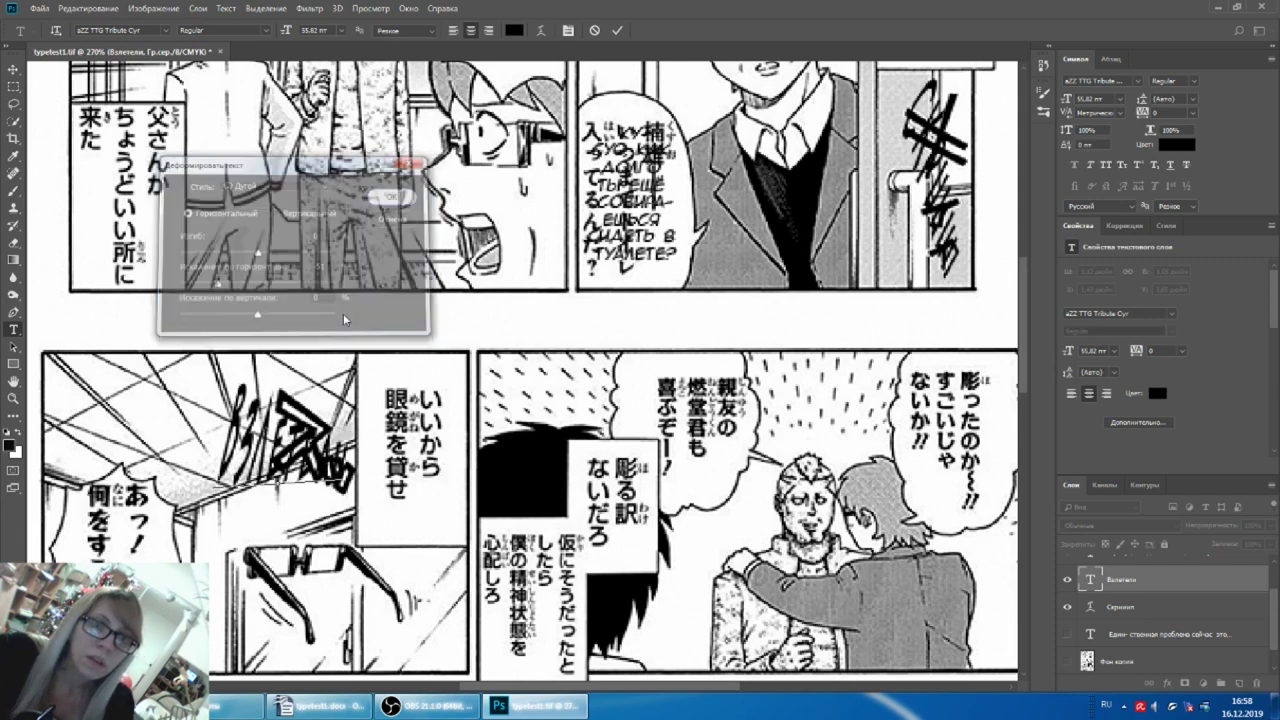
key(ctrl+Return)
key(ctrl+t)
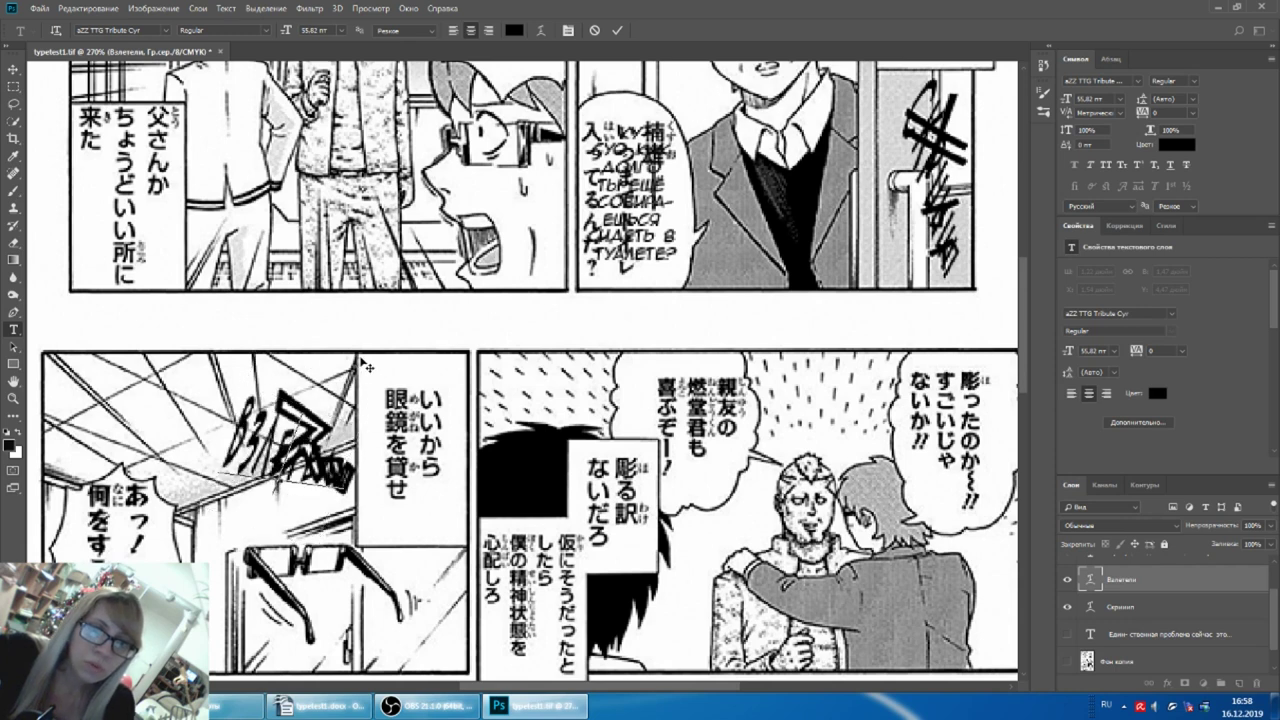
Step: Narrow the warped ВЗЛЕТЕЛИ from its left side and commit it
mouse_move(262, 443)
mouse_down()
mouse_move(288, 438)
mouse_move(270, 402)
mouse_up()
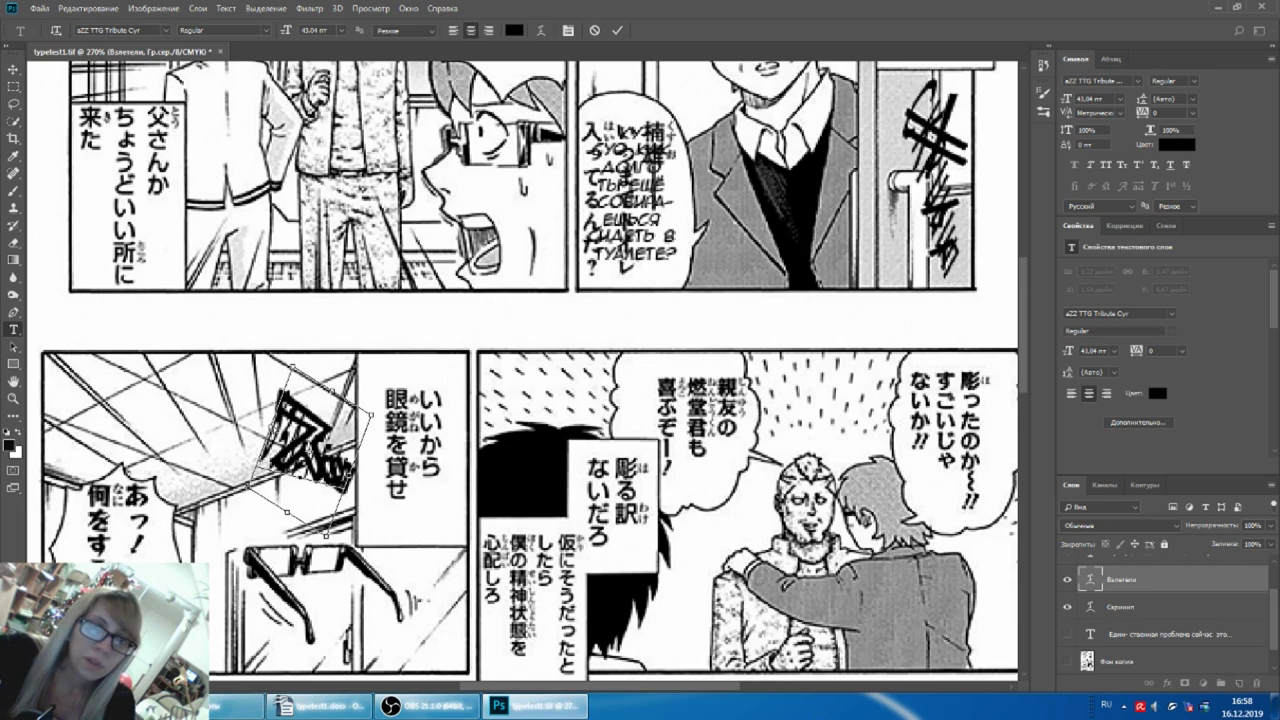
key(Return)
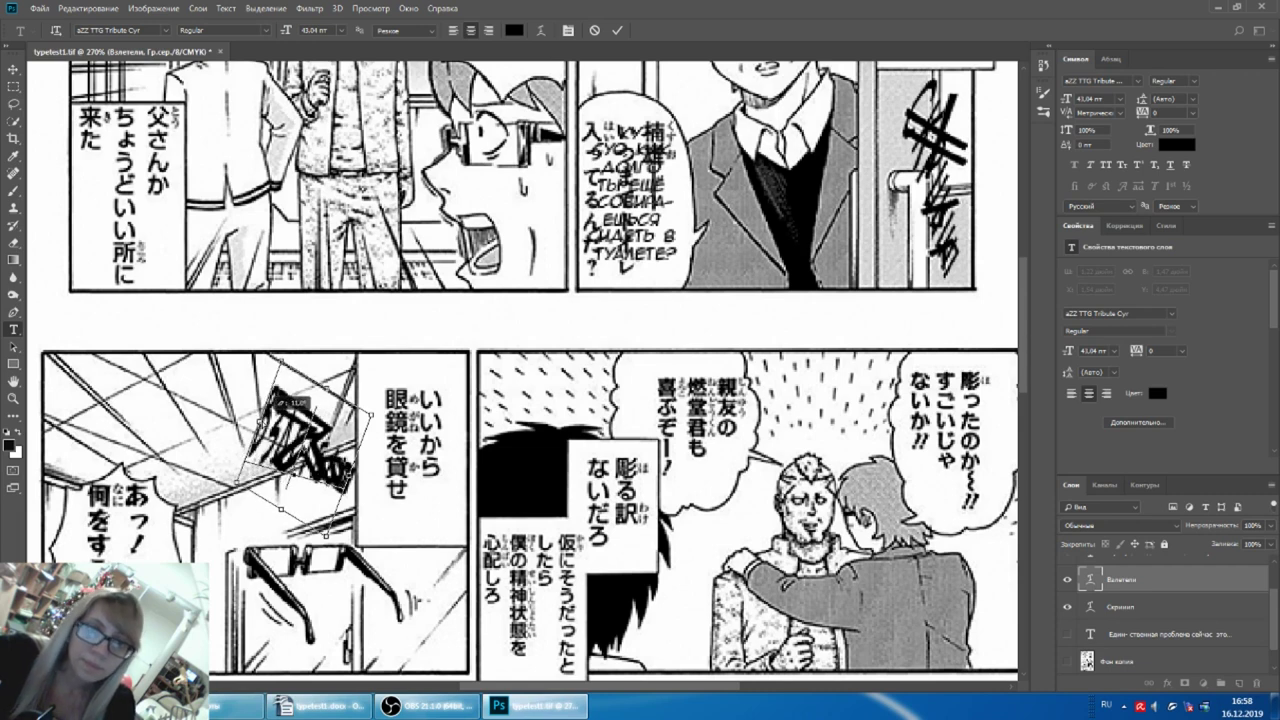
click(289, 388)
key(ctrl)
key(ctrl+Return)
key(ctrl+Return)
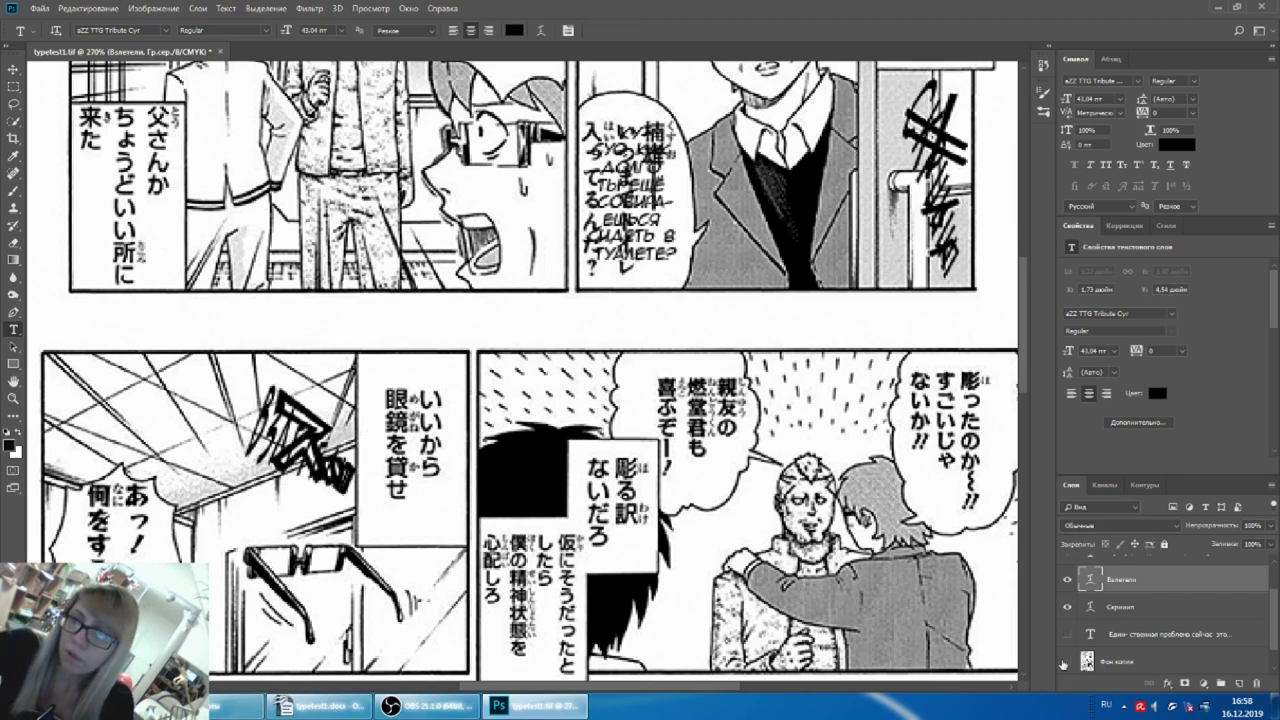
Step: Show the Фон копия layer again, zoom out, and bring OBS forward
click(1065, 662)
scroll(528, 446, down, 1)
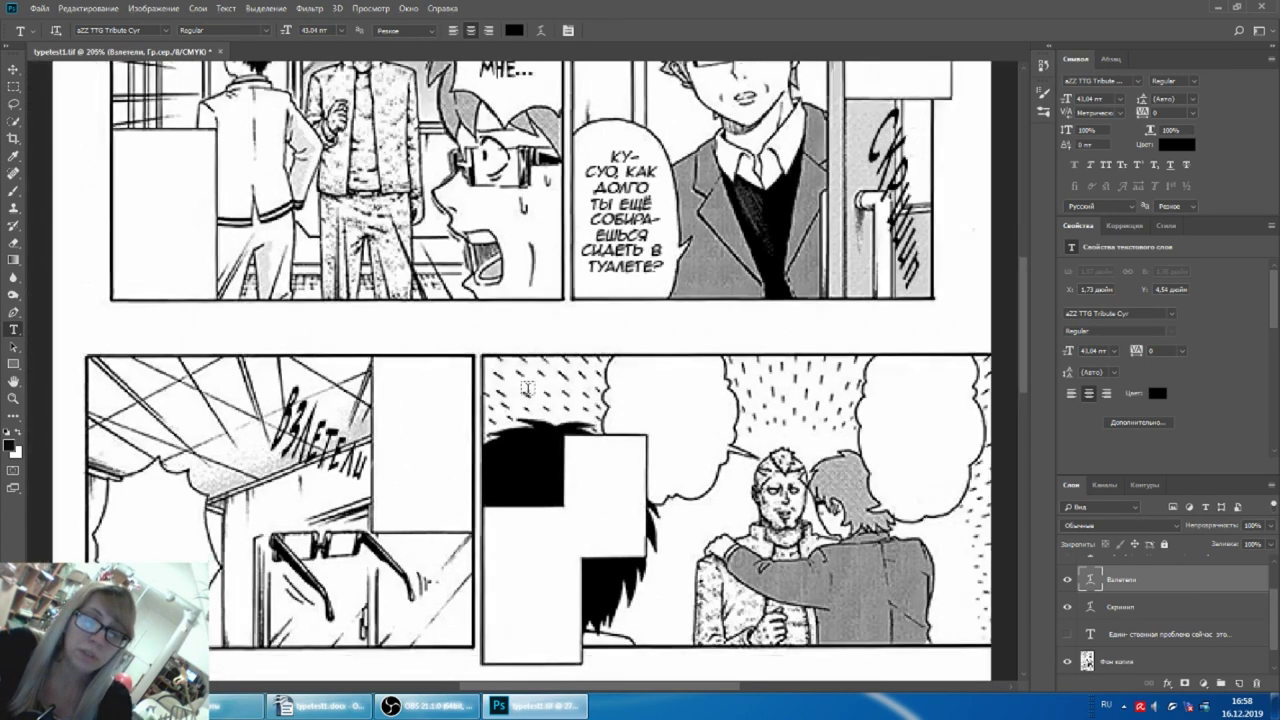
scroll(540, 408, down, 1)
scroll(399, 388, right, 1)
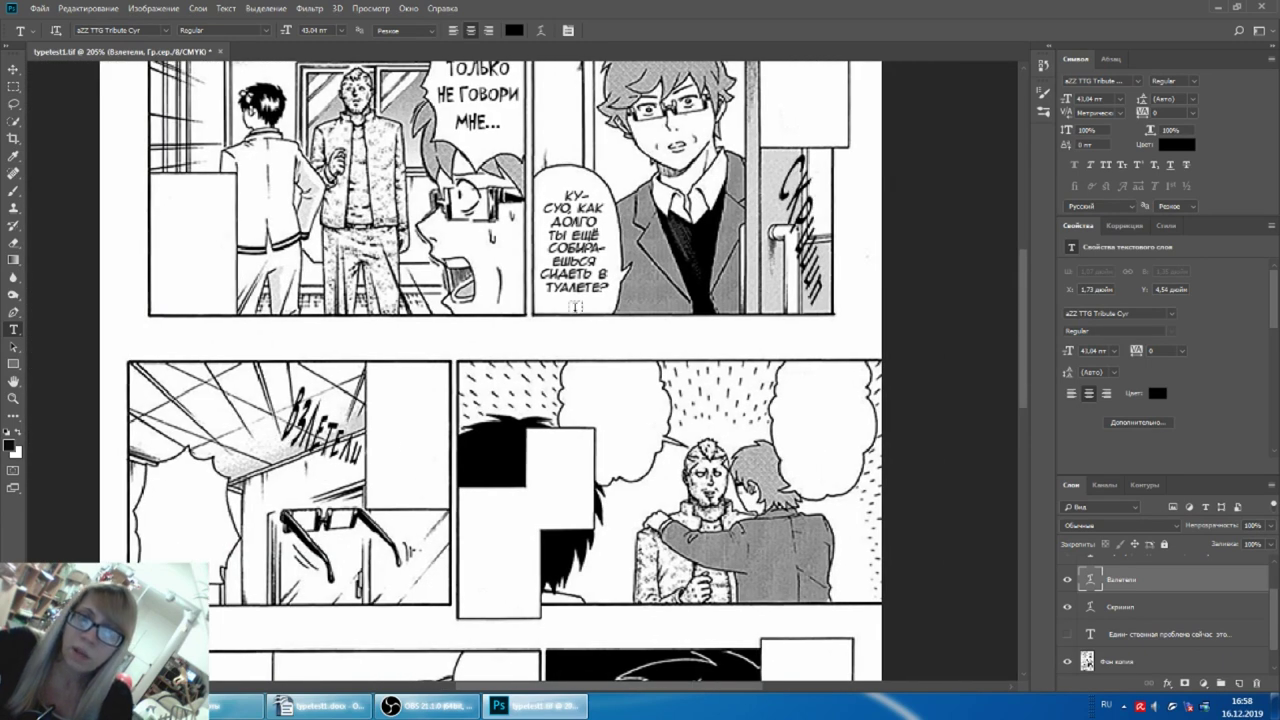
scroll(634, 477, up, 2)
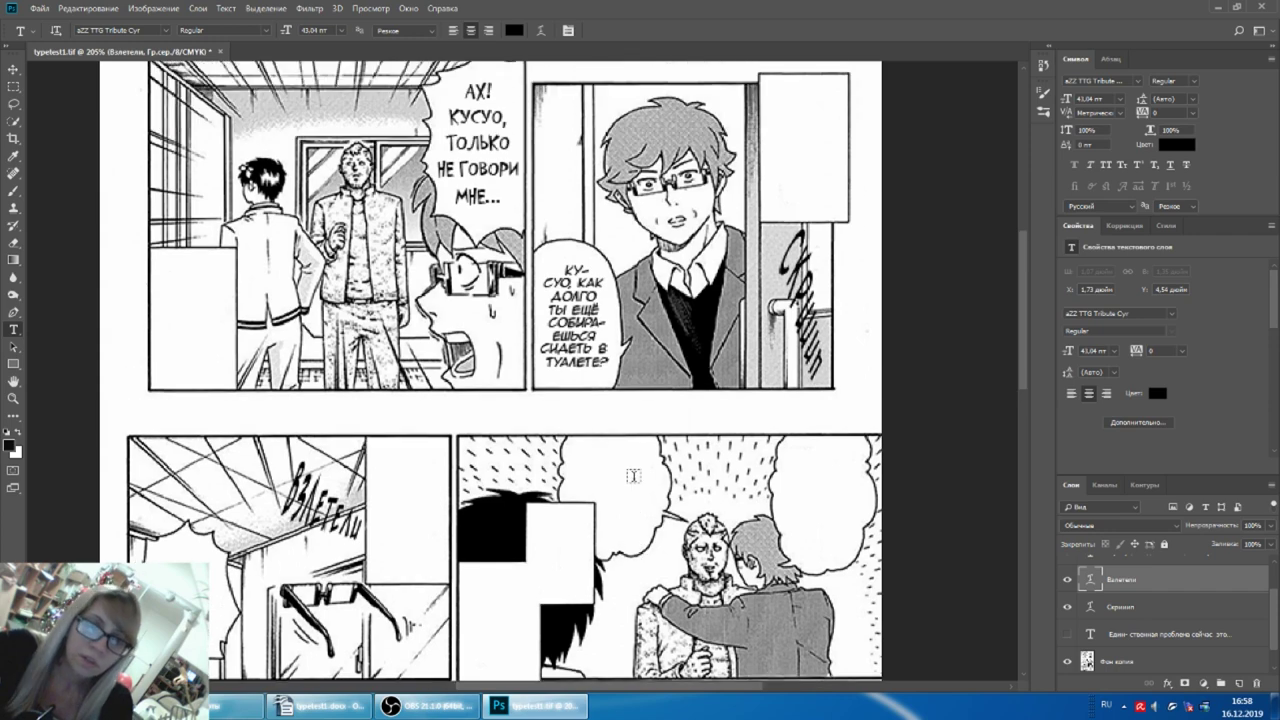
click(462, 716)
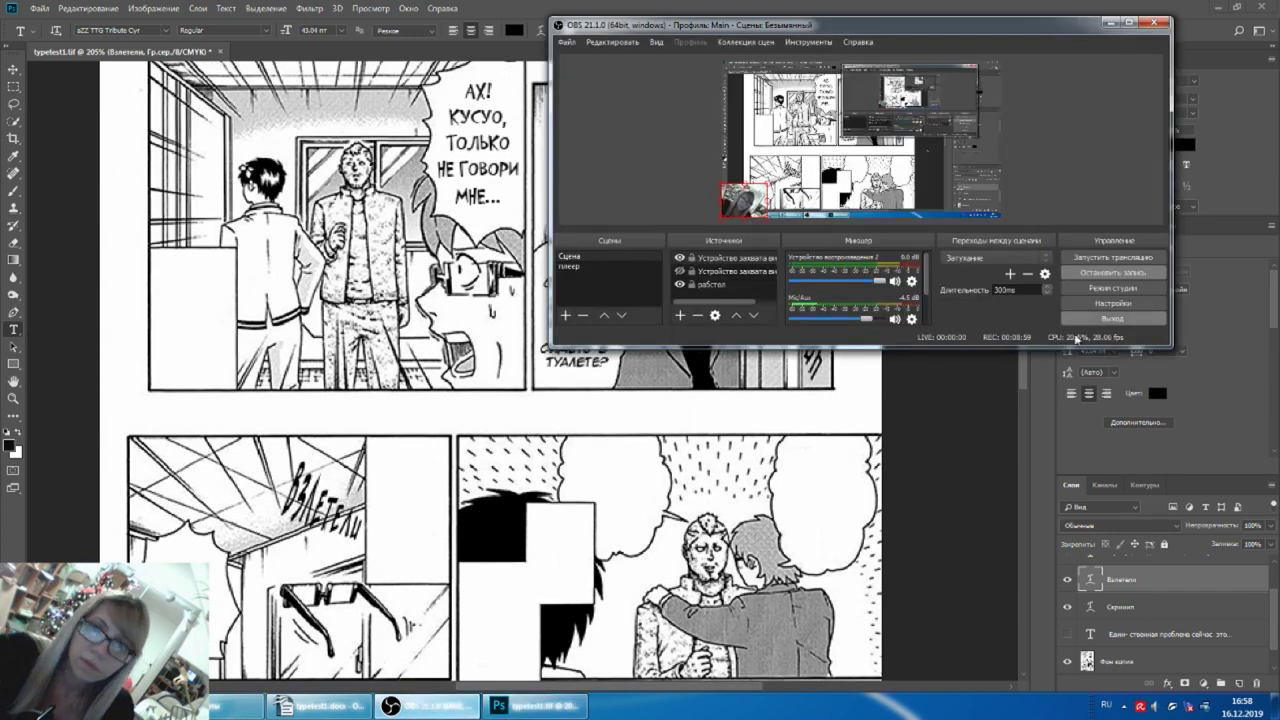